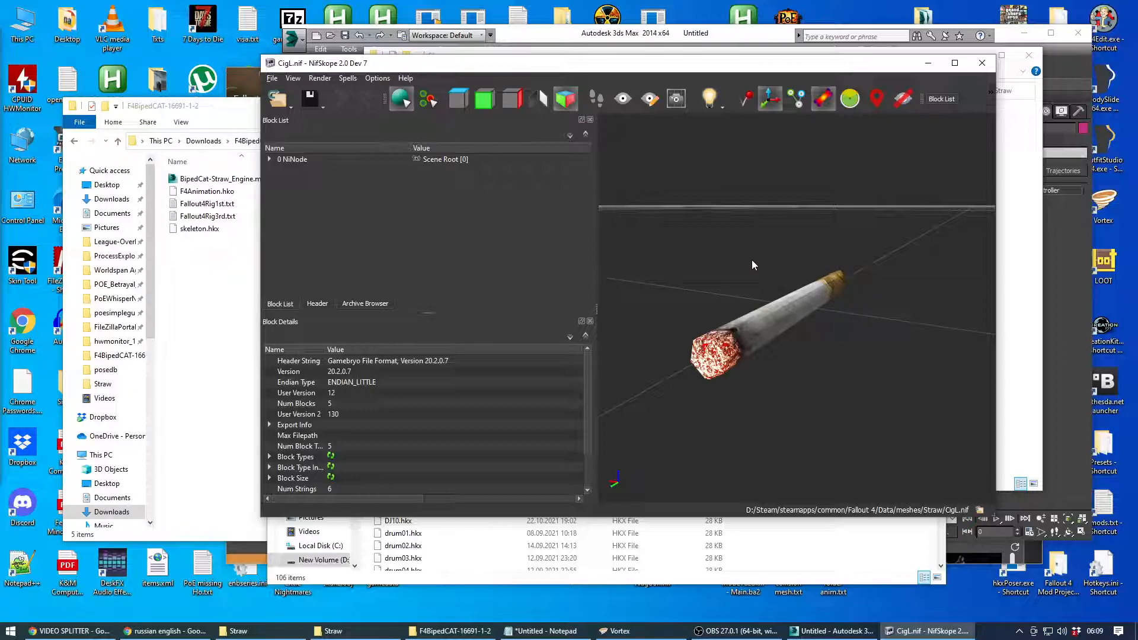
# Step: Remove the NiStringExtraData block under the root NiNode of CigL.nif
pyautogui.click(269, 159)
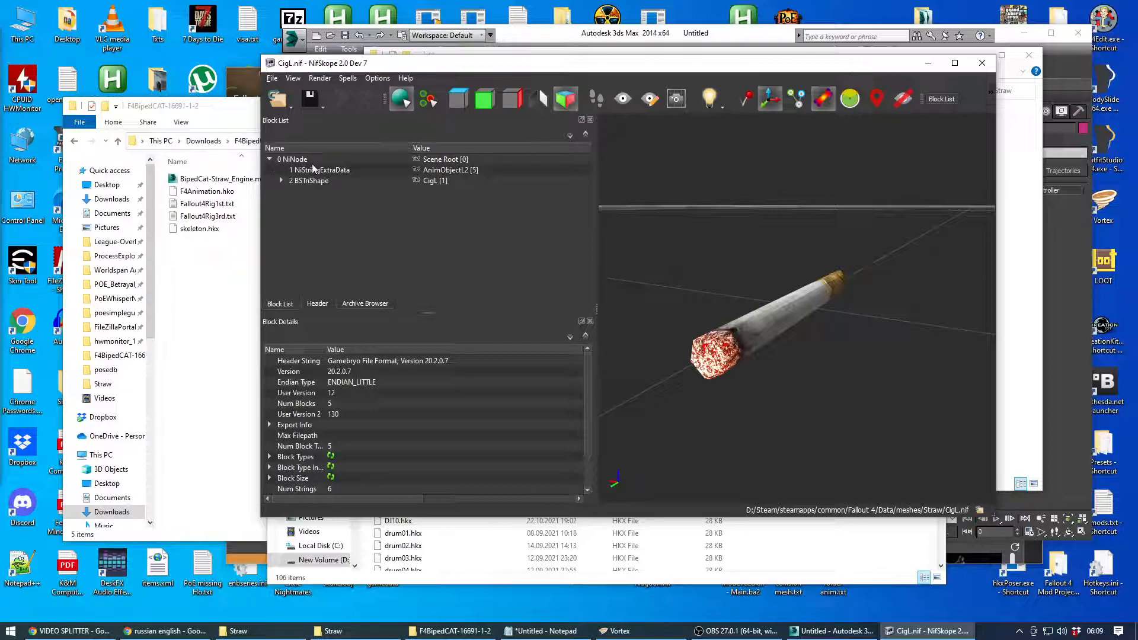
pyautogui.rightClick(314, 156)
pyautogui.rightClick(304, 166)
pyautogui.moveTo(354, 176)
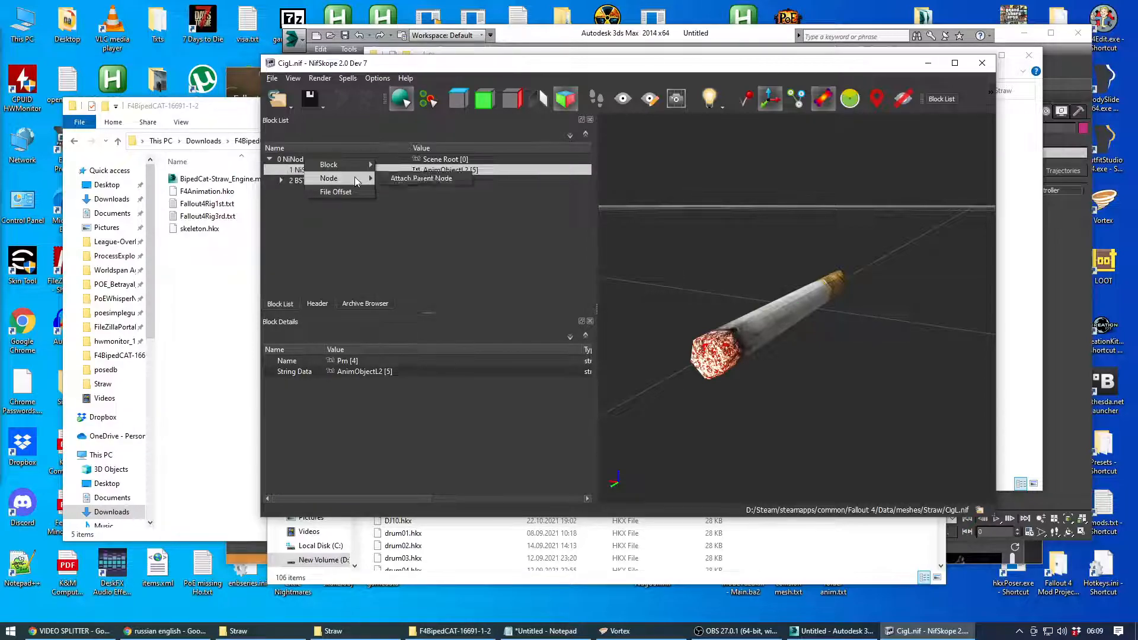
pyautogui.click(439, 213)
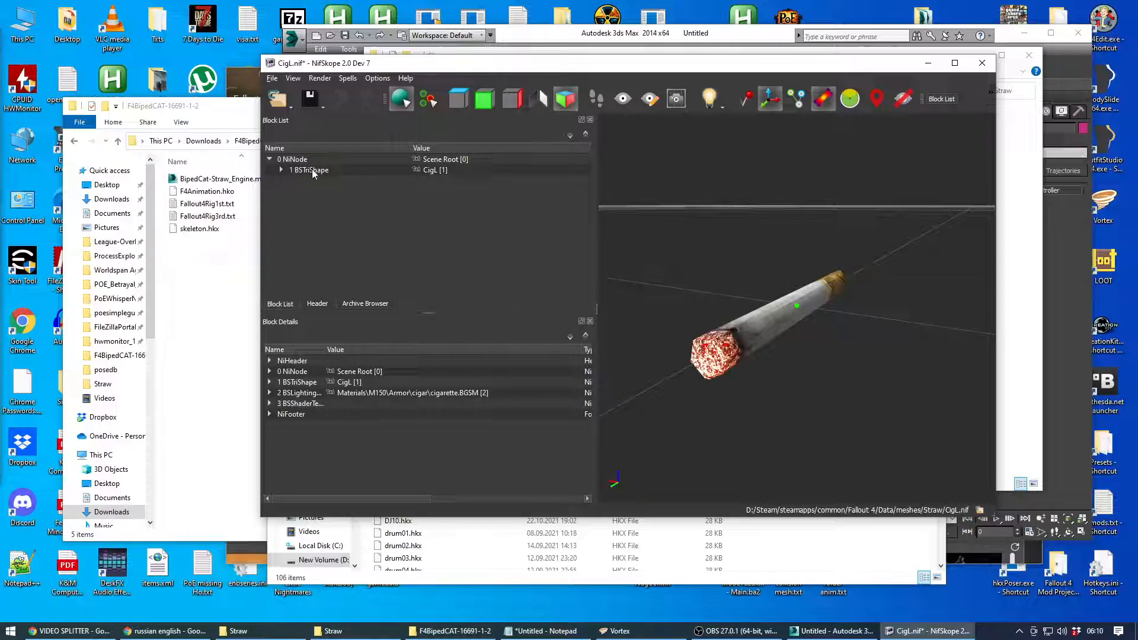
# Step: Expand the BSTriShape branch, view the cigarette from another side, and inspect the transform values of the CigL shape and root node
pyautogui.click(281, 170)
pyautogui.click(293, 180)
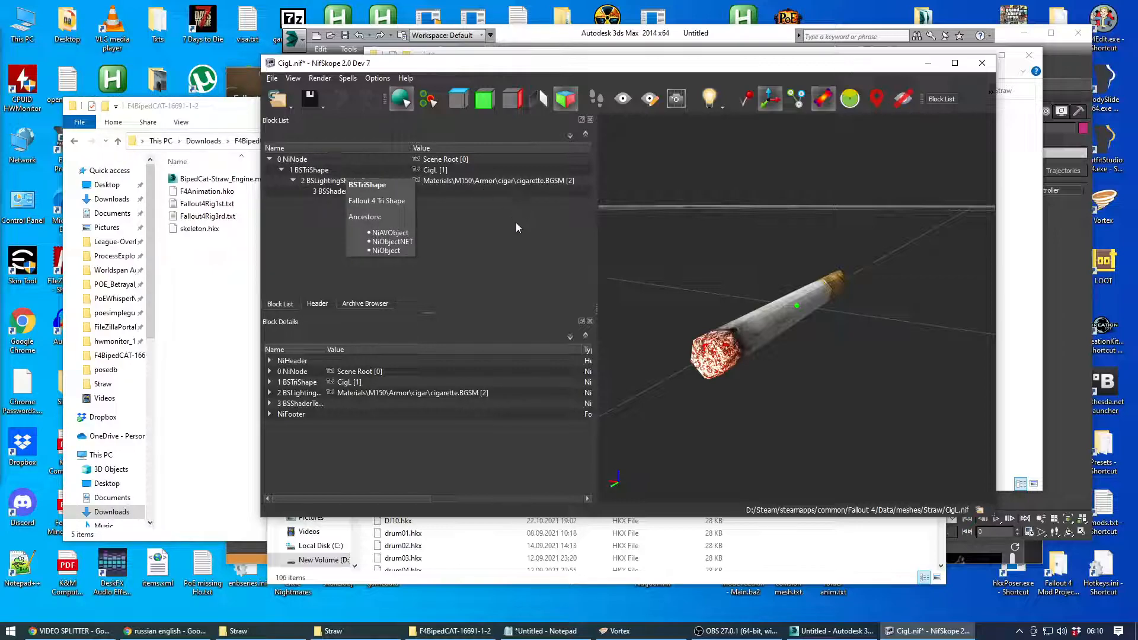
pyautogui.rightClick(847, 288)
pyautogui.moveTo(877, 229); pyautogui.dragTo(781, 227)
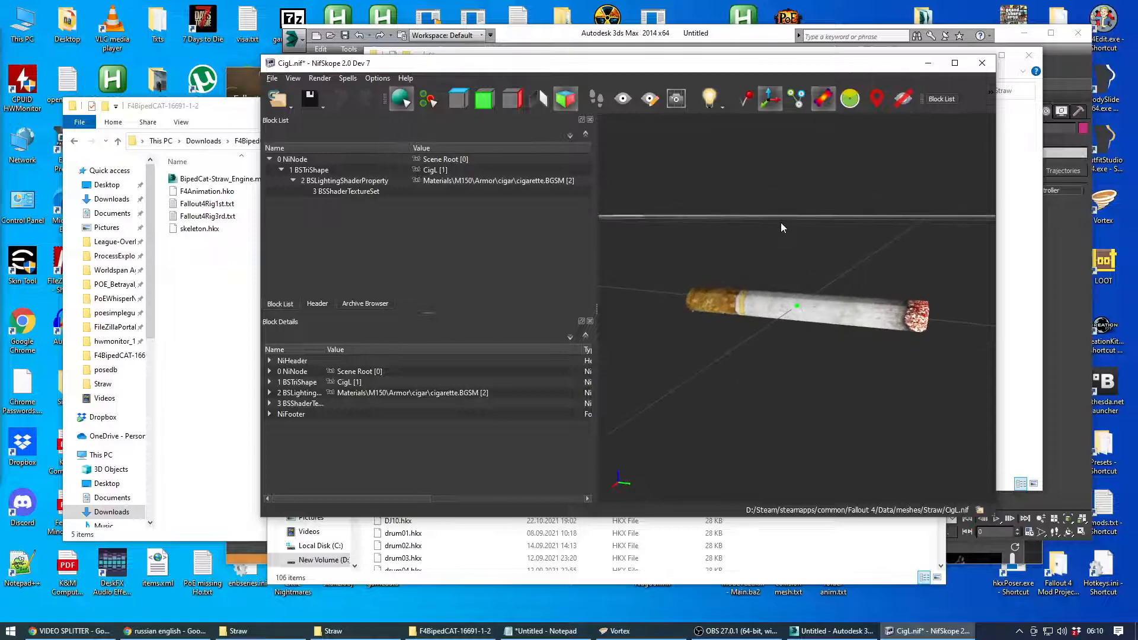
pyautogui.click(796, 306)
pyautogui.click(313, 170)
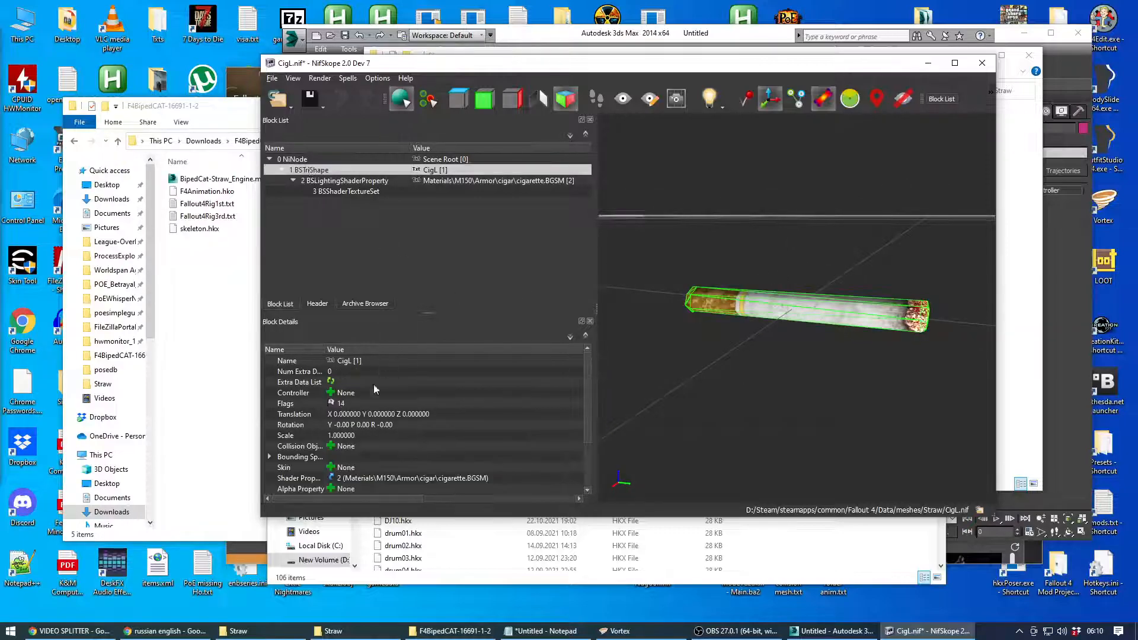
pyautogui.click(300, 160)
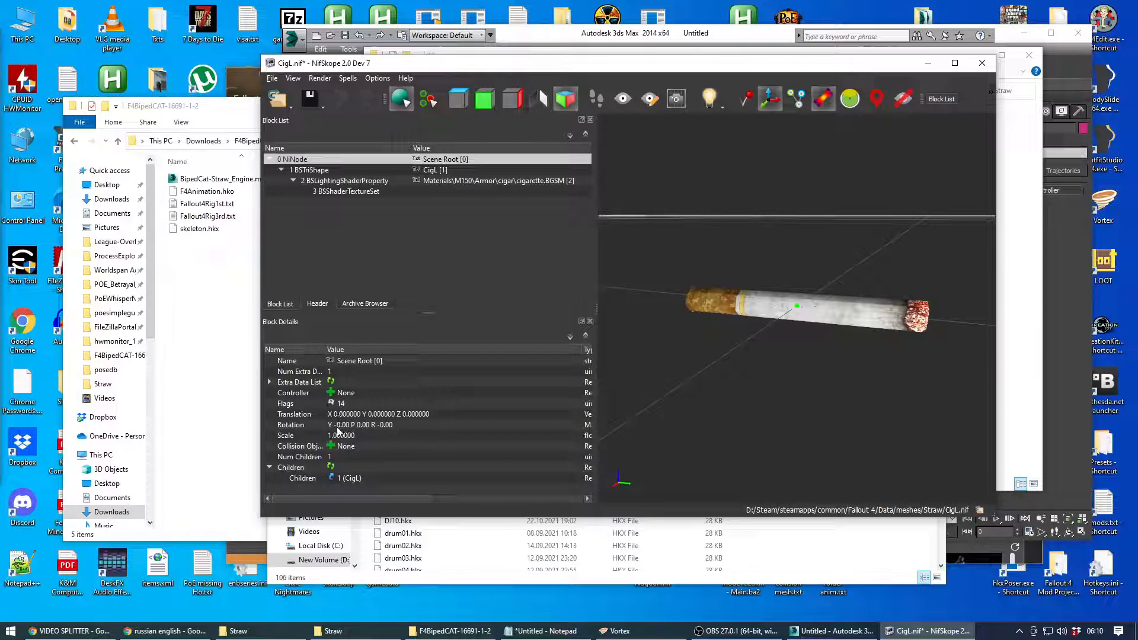
# Step: Review the Transform and Block operations available for the CigL BSTriShape
pyautogui.rightClick(784, 303)
pyautogui.moveTo(830, 391)
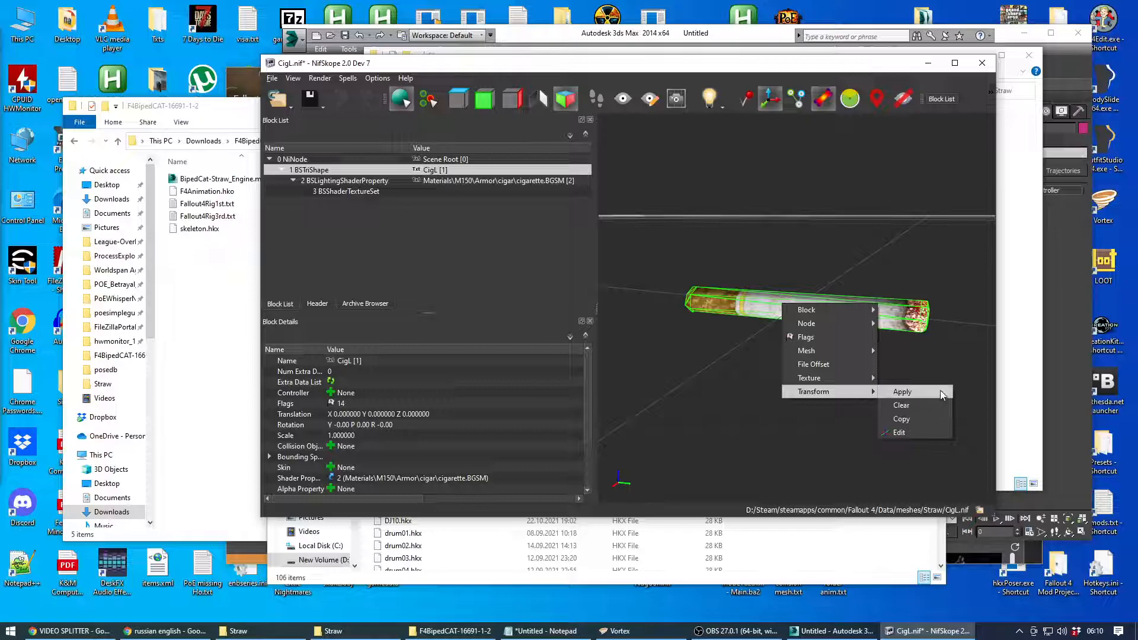
pyautogui.click(317, 173)
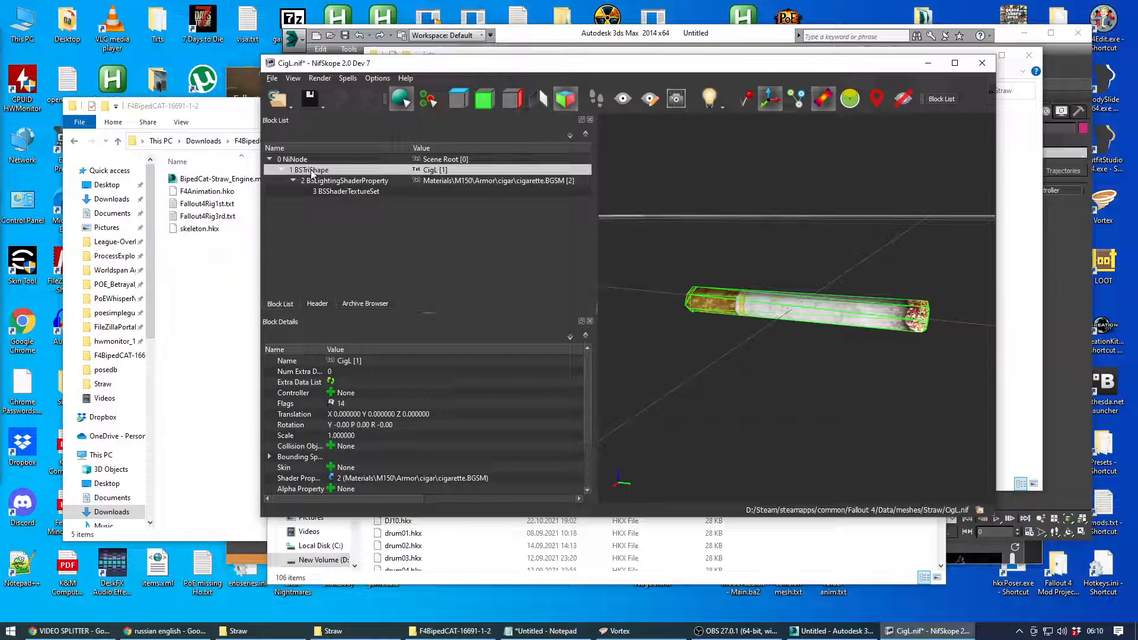
pyautogui.rightClick(313, 172)
pyautogui.moveTo(364, 166)
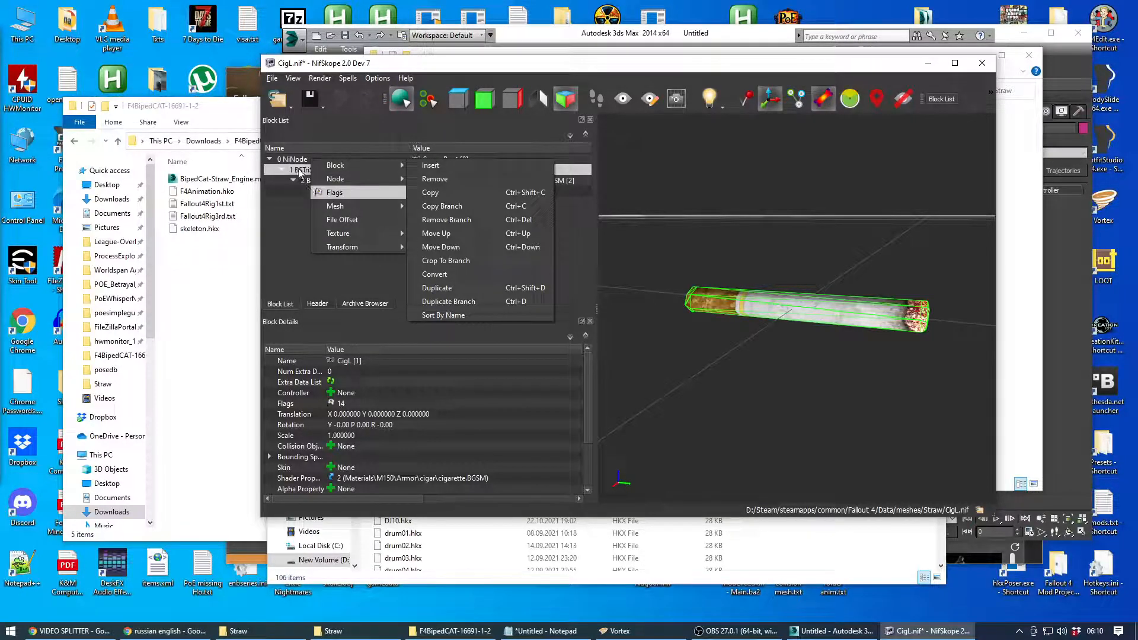
pyautogui.click(295, 218)
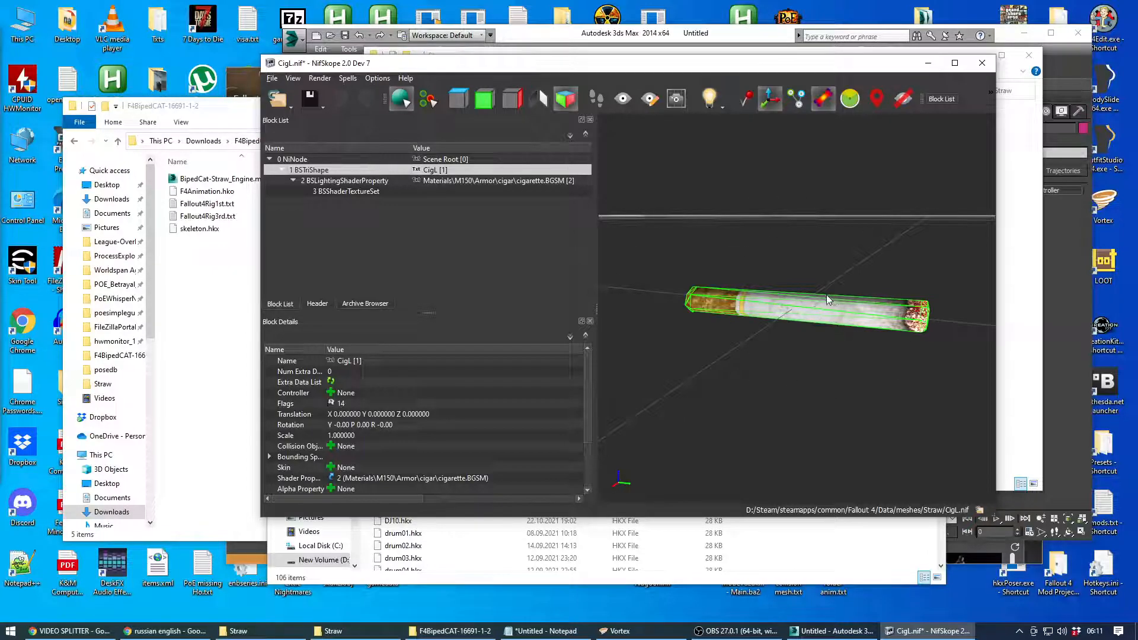
# Step: Save CigL.nif and minimize NifSkope to show the file in the meshes\Straw folder
pyautogui.click(322, 108)
pyautogui.click(332, 117)
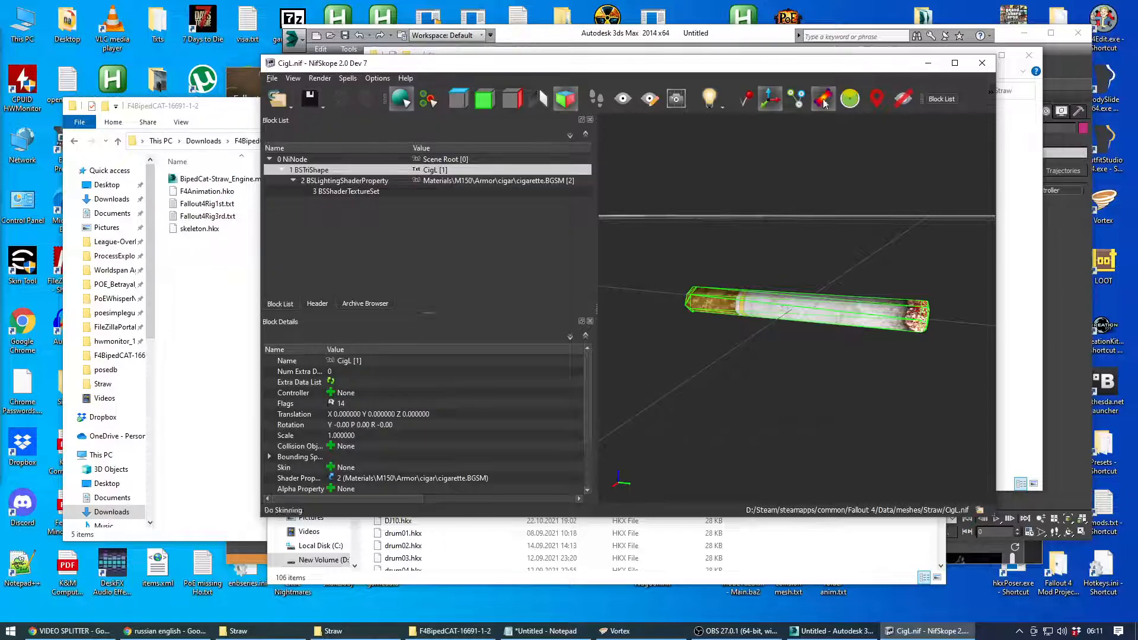
pyautogui.click(928, 67)
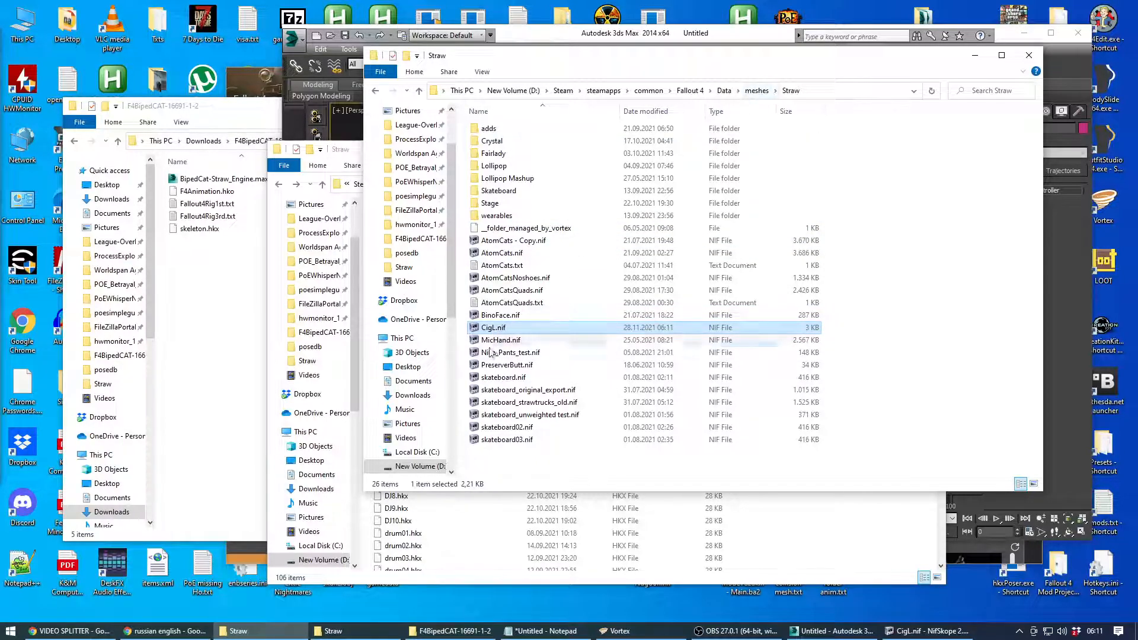
pyautogui.click(888, 363)
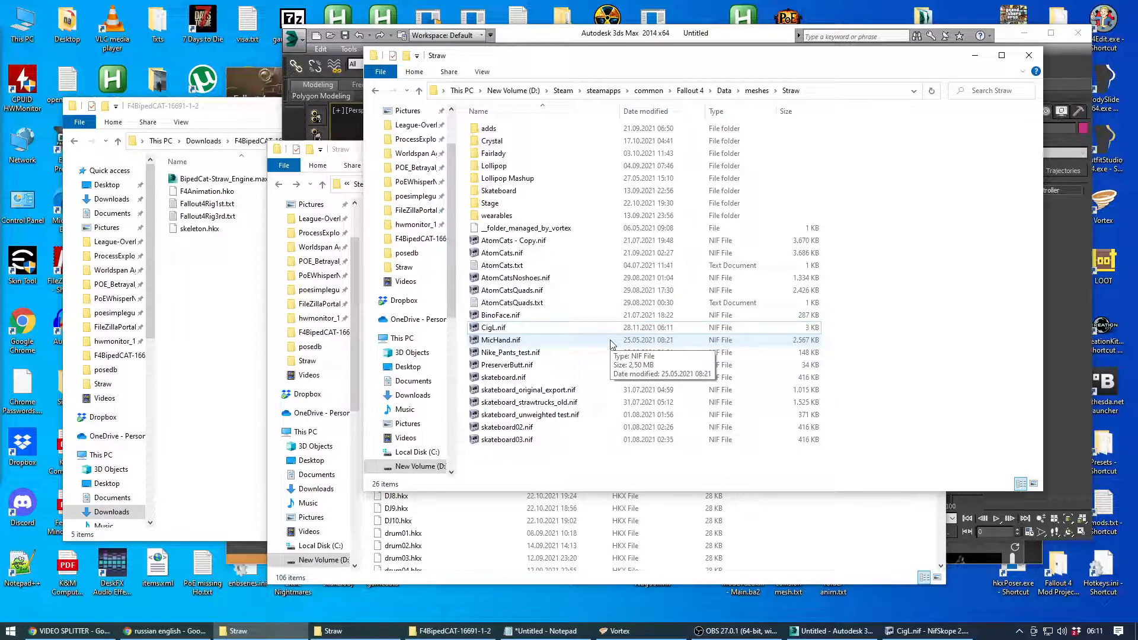
# Step: Switch to 3ds Max and open BipedCat-Straw_Engine.max from the F4BipedCAT-16691-1-2 folder, continuing without the missing external files
pyautogui.click(594, 35)
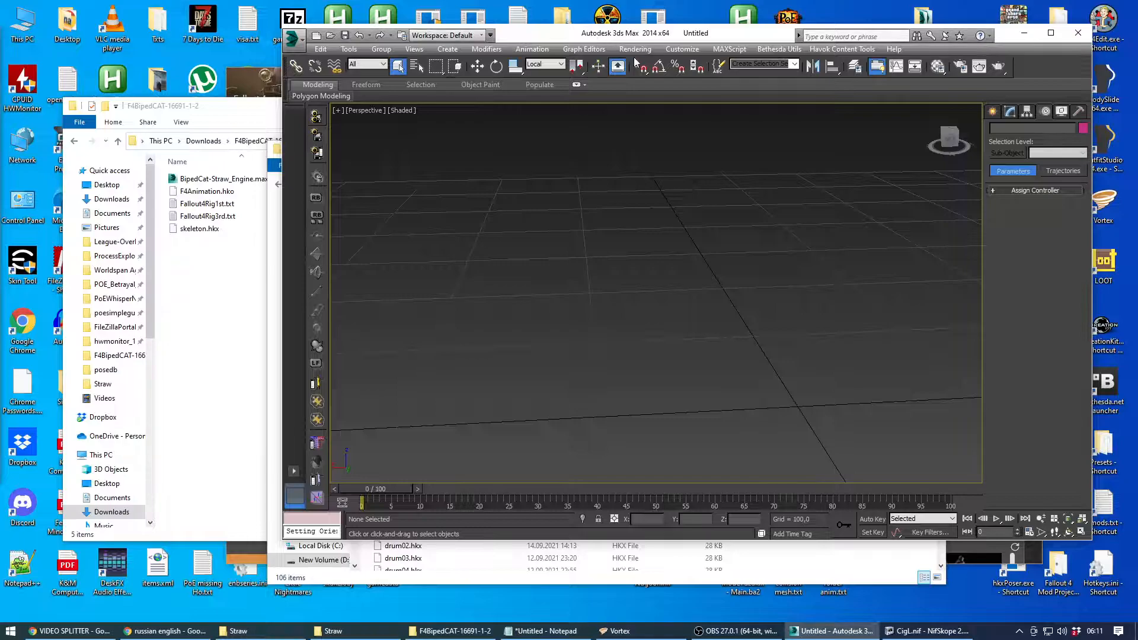
pyautogui.click(300, 40)
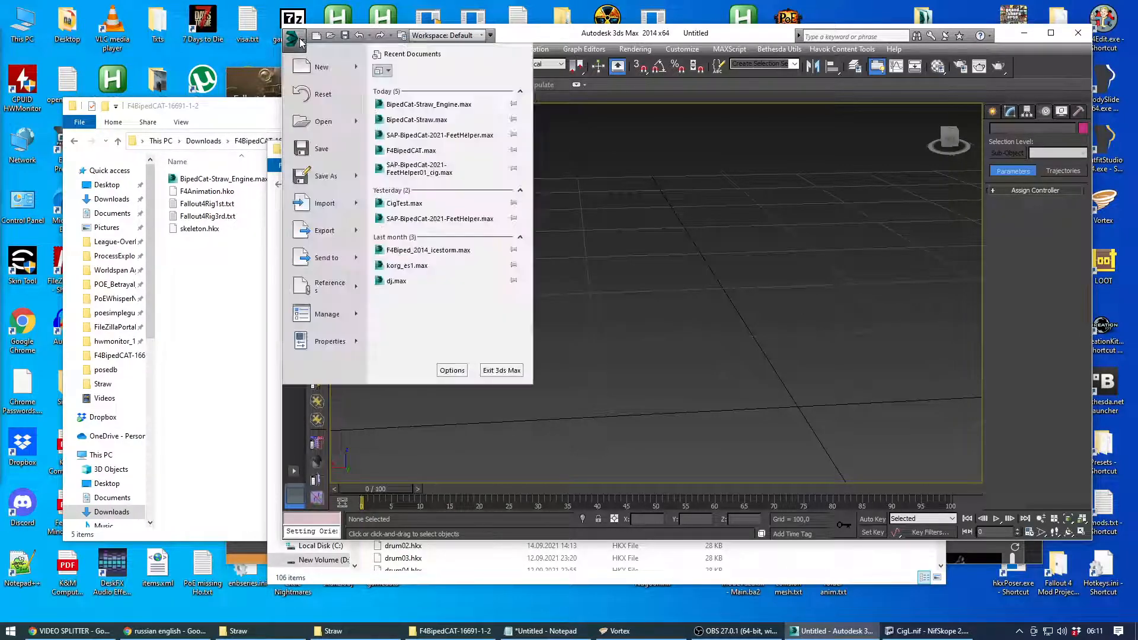
pyautogui.click(324, 126)
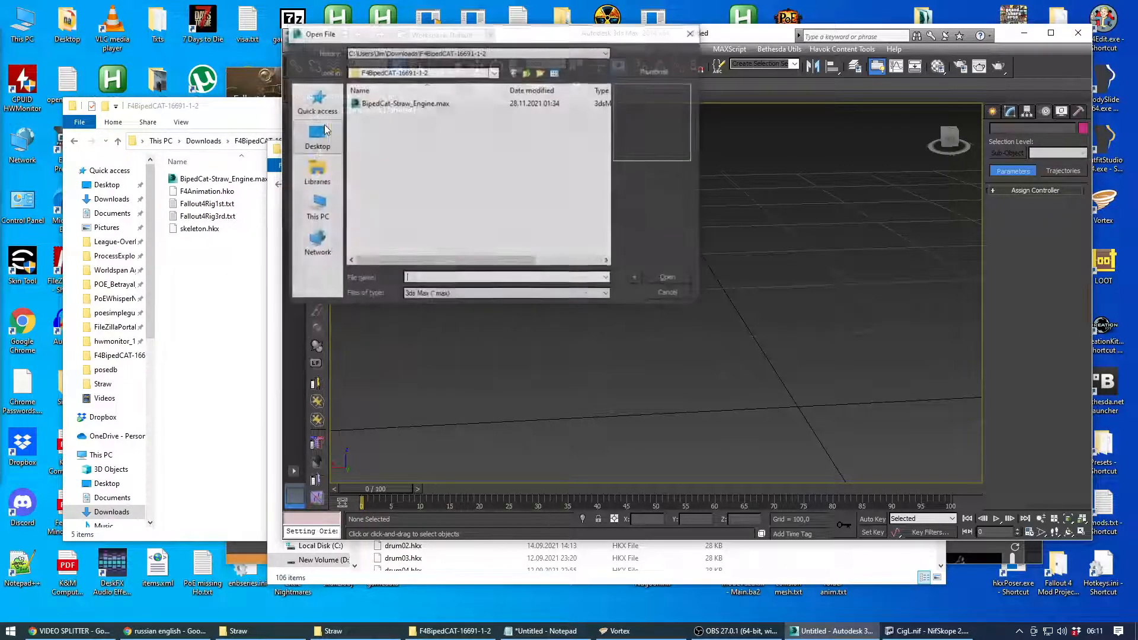
pyautogui.click(407, 107)
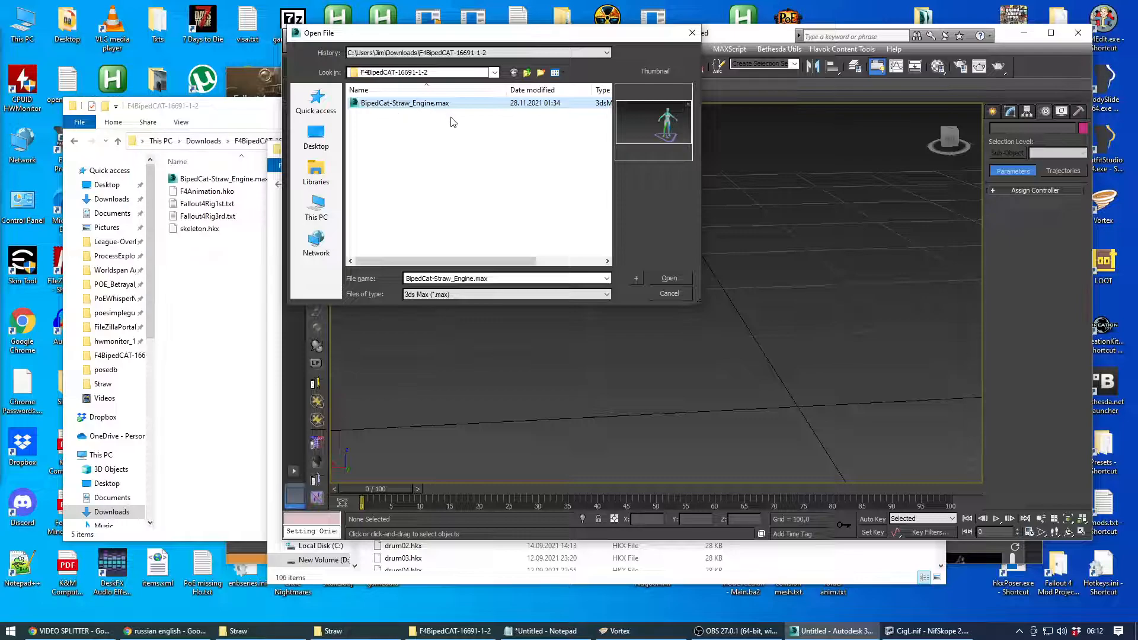
pyautogui.click(667, 278)
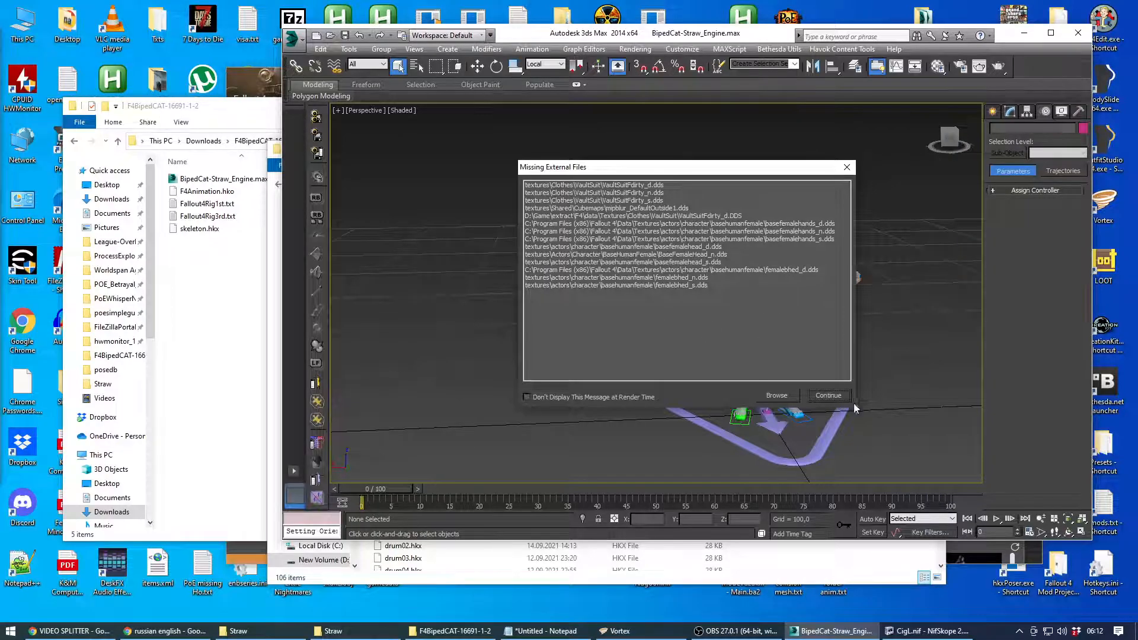
pyautogui.click(828, 395)
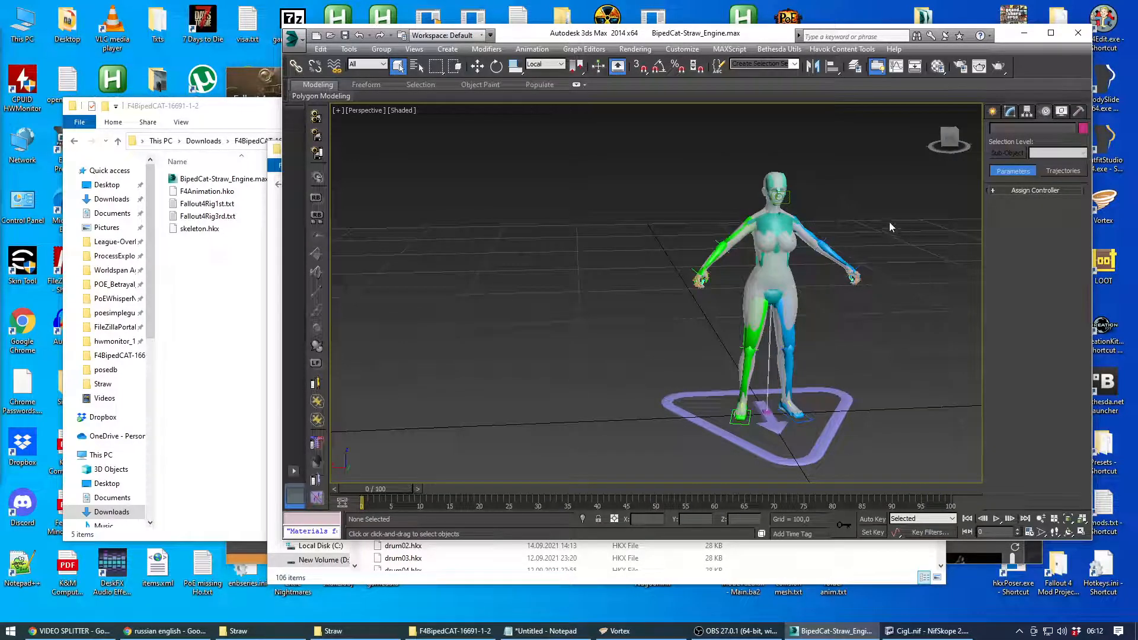
# Step: Open the Schematic View and locate the CBBE body mesh and the biped's spine and chest bones by selecting each
pyautogui.moveTo(960, 148); pyautogui.dragTo(927, 140)
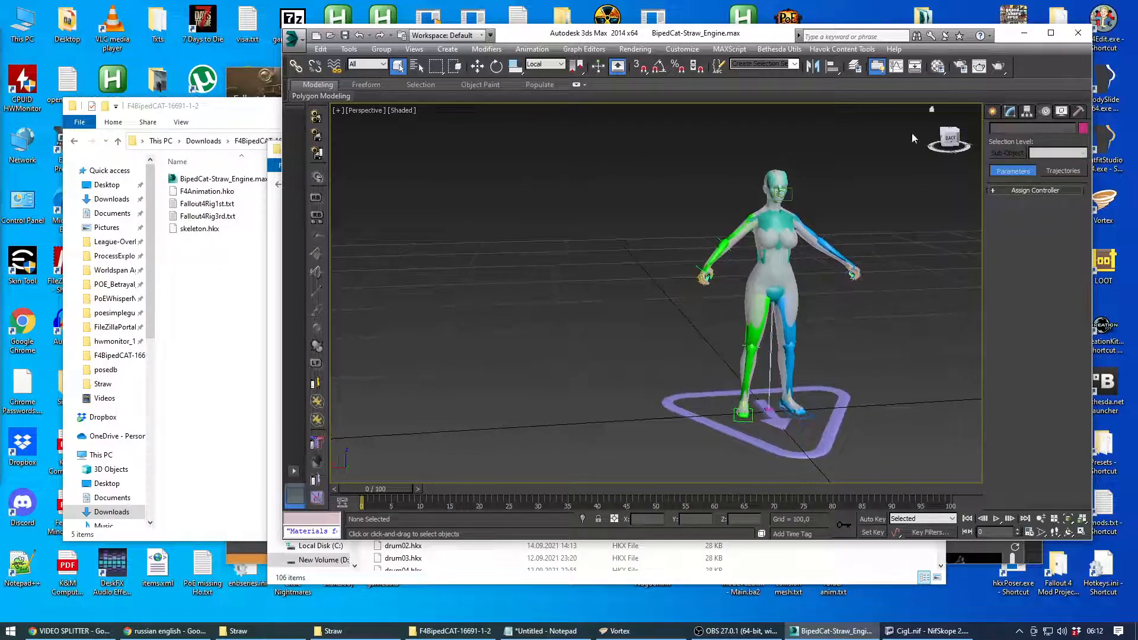
pyautogui.click(915, 68)
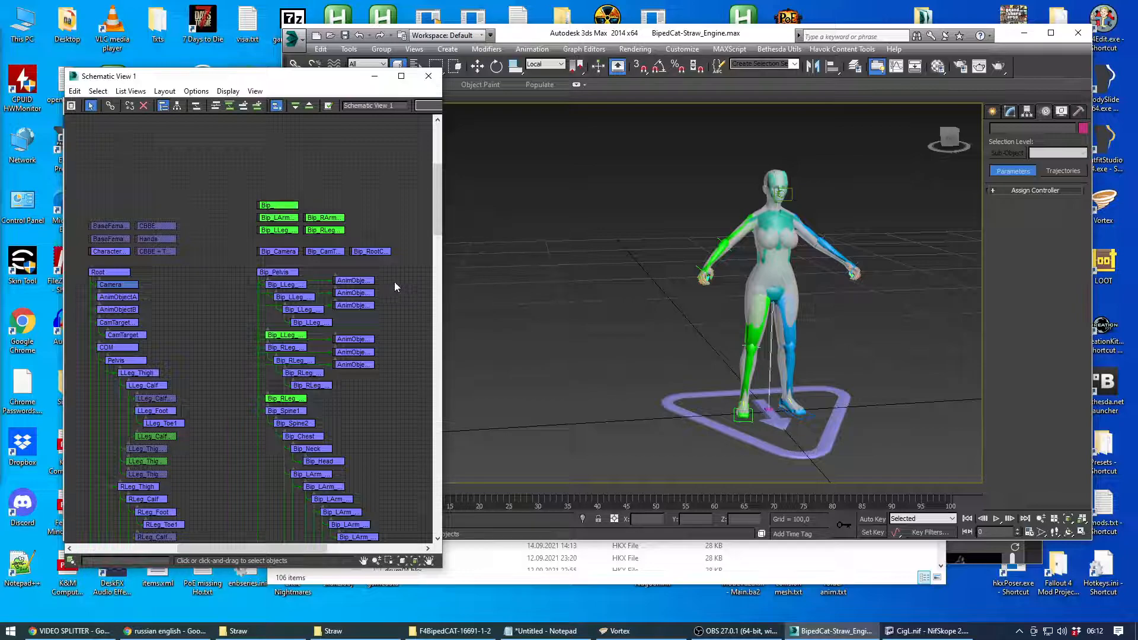
pyautogui.click(155, 228)
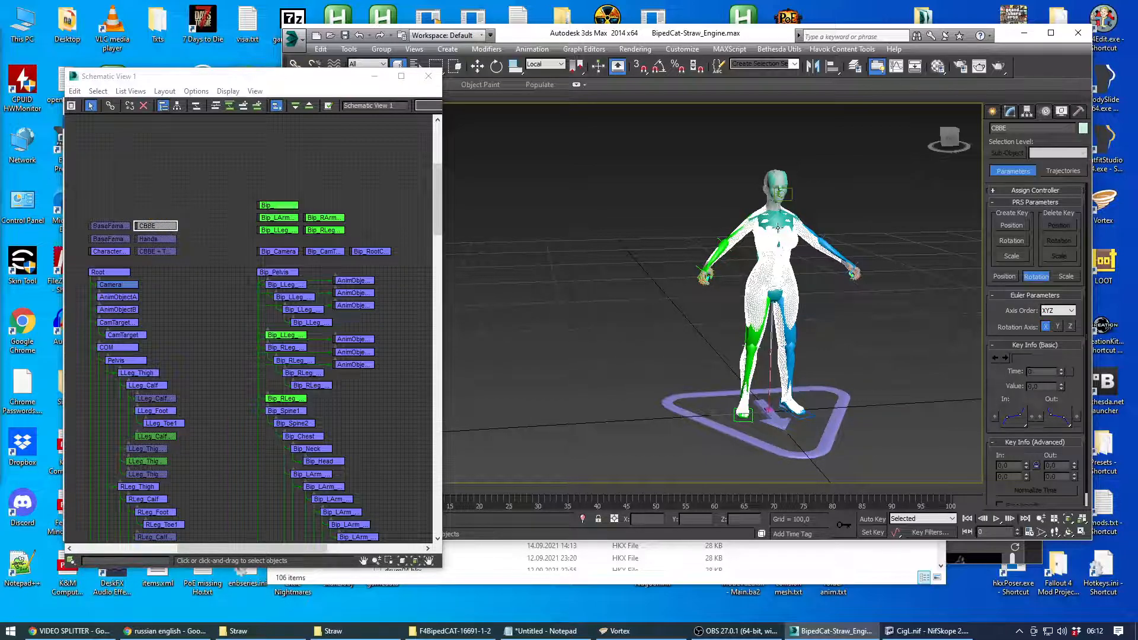
pyautogui.click(206, 188)
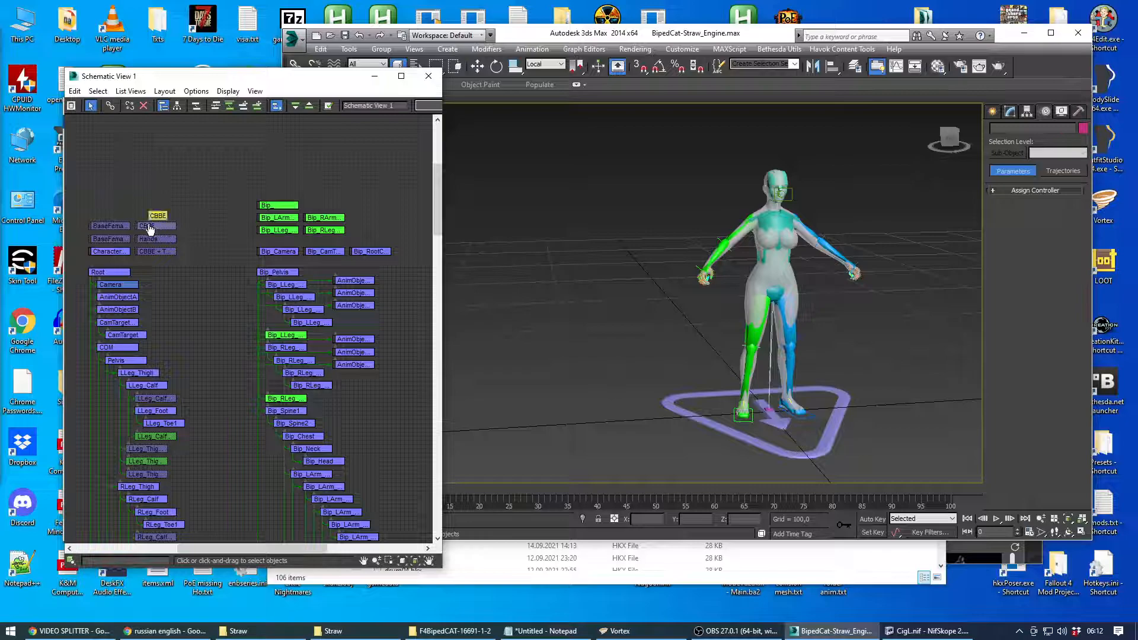
pyautogui.click(773, 265)
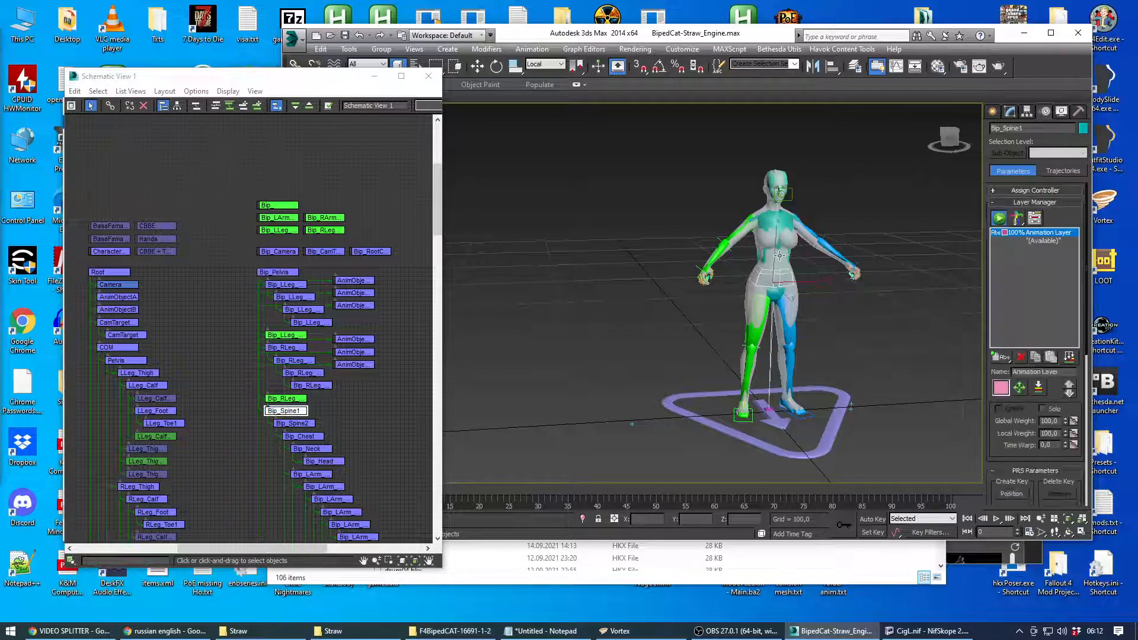
pyautogui.click(776, 261)
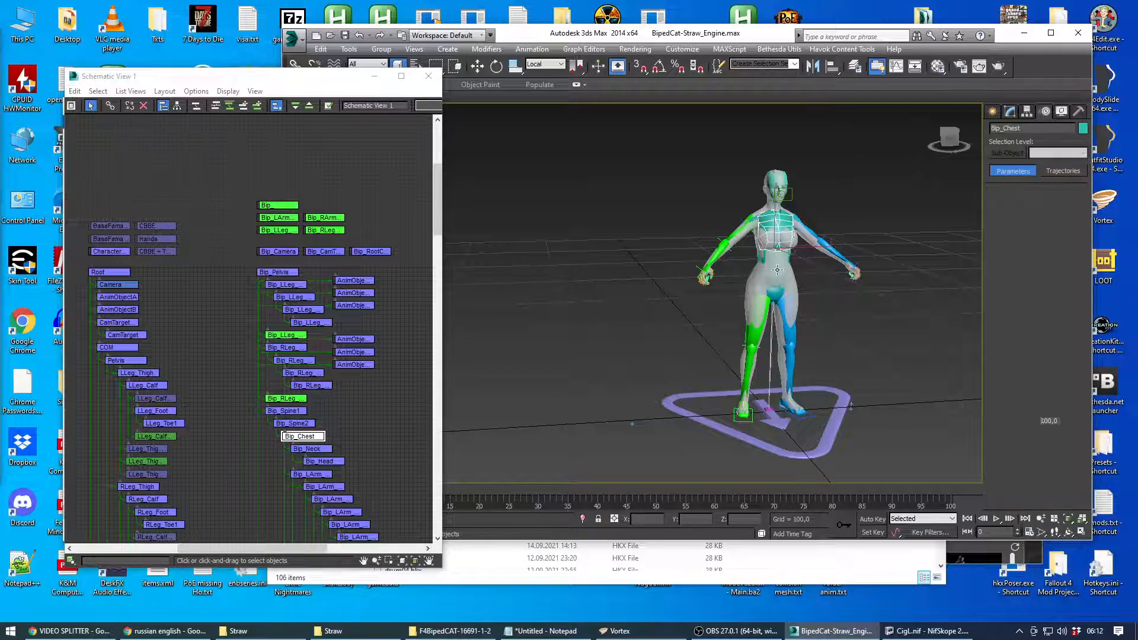
pyautogui.click(776, 267)
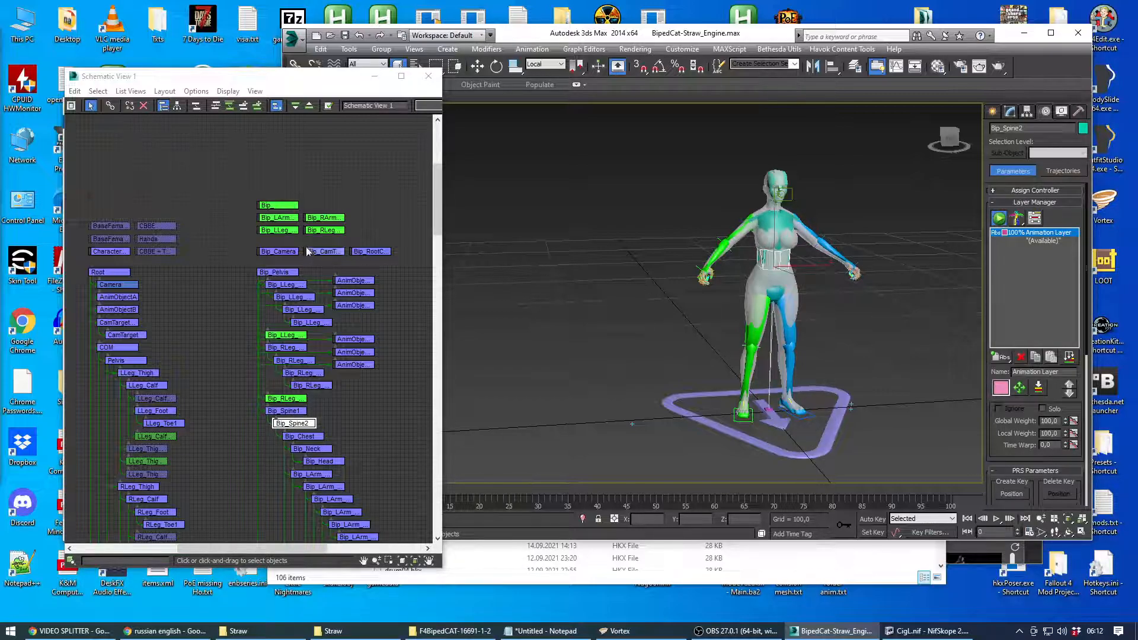
# Step: Examine the AnimObjectL1–L3 and AnimObjectR1–R3 nodes beside the Bip_Pelvis hierarchy in the Schematic View
pyautogui.click(379, 208)
pyautogui.scroll(2, 403, 335)
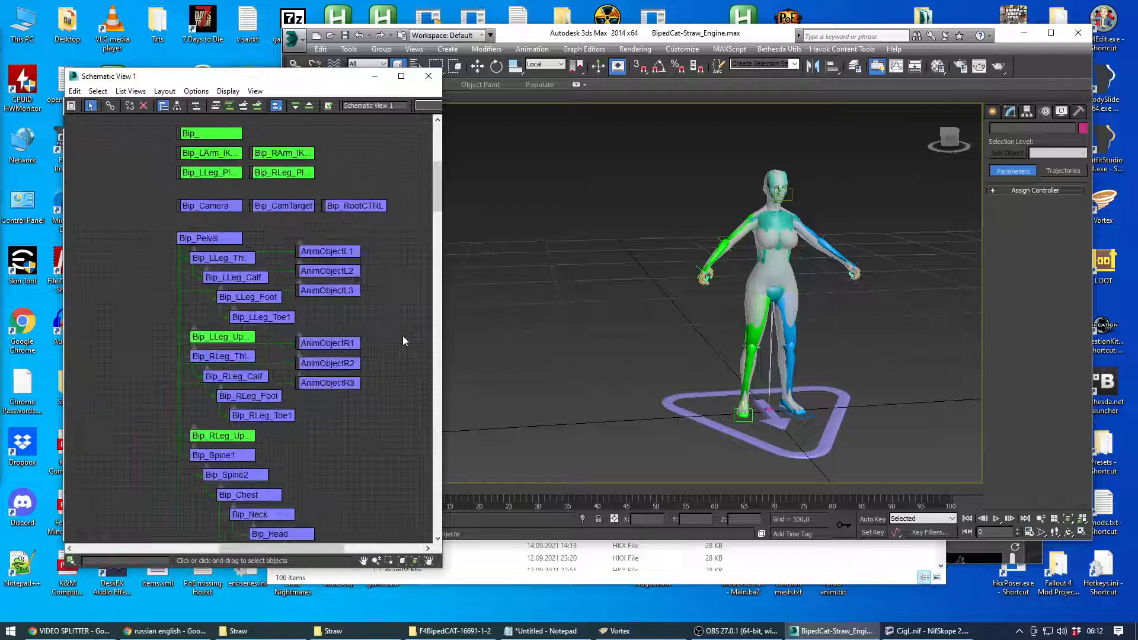
pyautogui.scroll(1, 403, 338)
pyautogui.moveTo(348, 311); pyautogui.dragTo(345, 312)
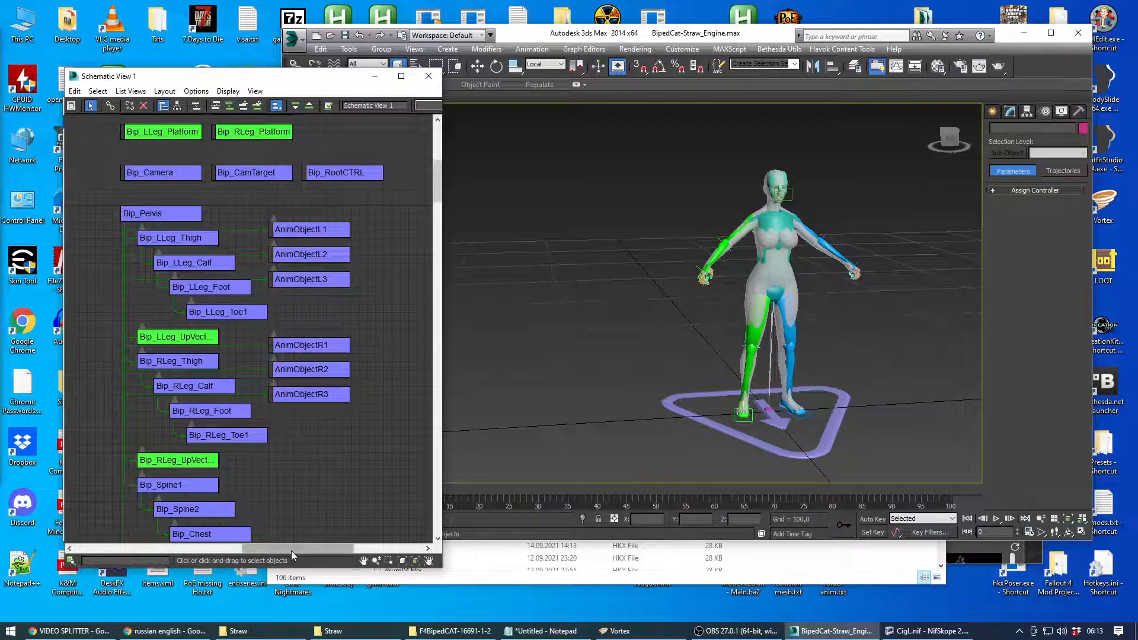
pyautogui.moveTo(290, 549); pyautogui.dragTo(330, 549)
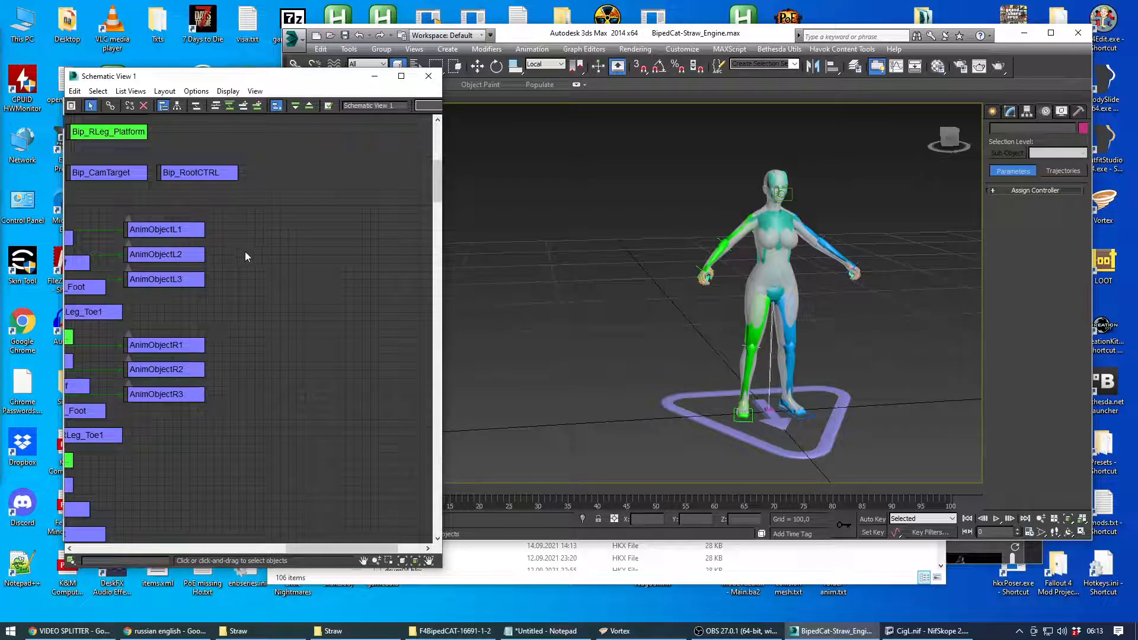
pyautogui.scroll(-1, 237, 373)
pyautogui.scroll(-2, 237, 371)
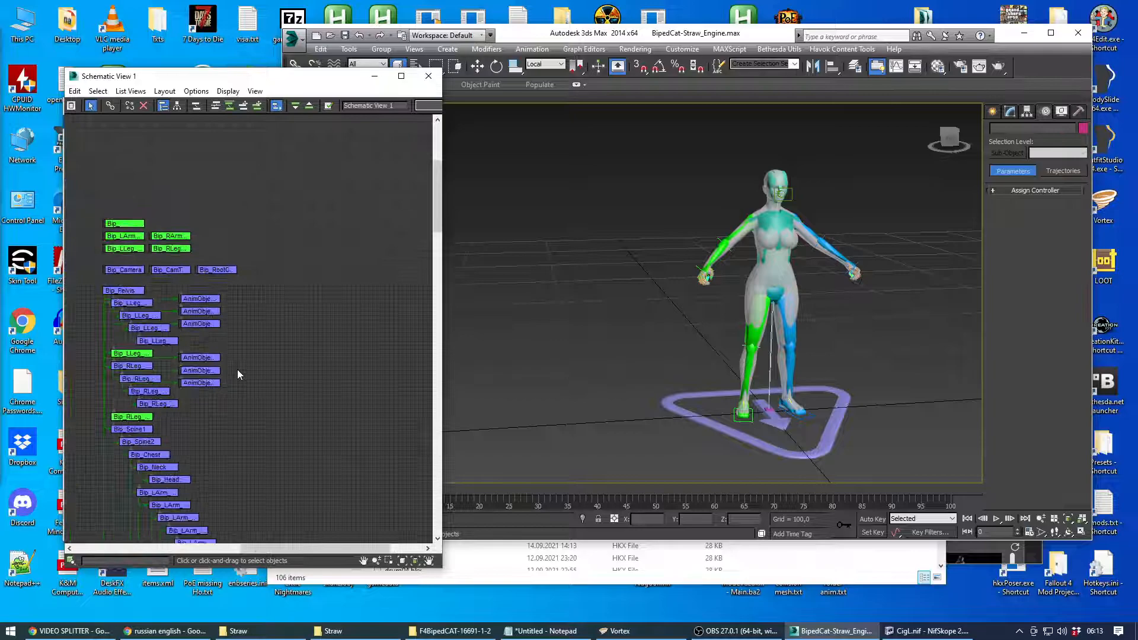
pyautogui.moveTo(303, 549); pyautogui.dragTo(280, 548)
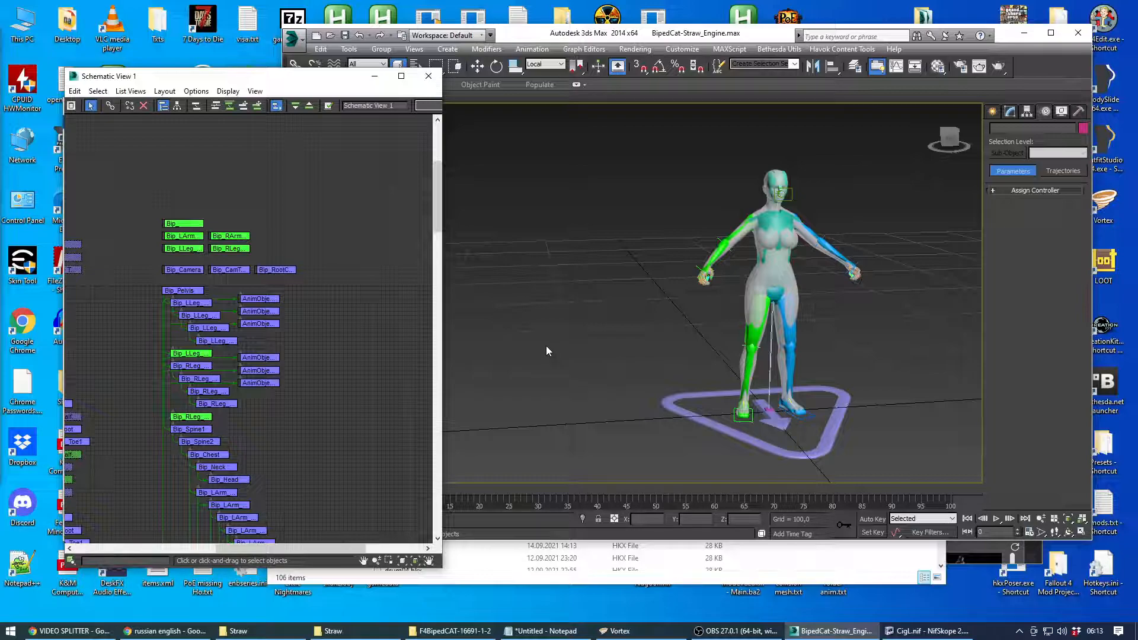
# Step: Import CigL.nif from the meshes\Straw folder into the scene, keeping the default Fallout 4 Nif import options
pyautogui.click(296, 43)
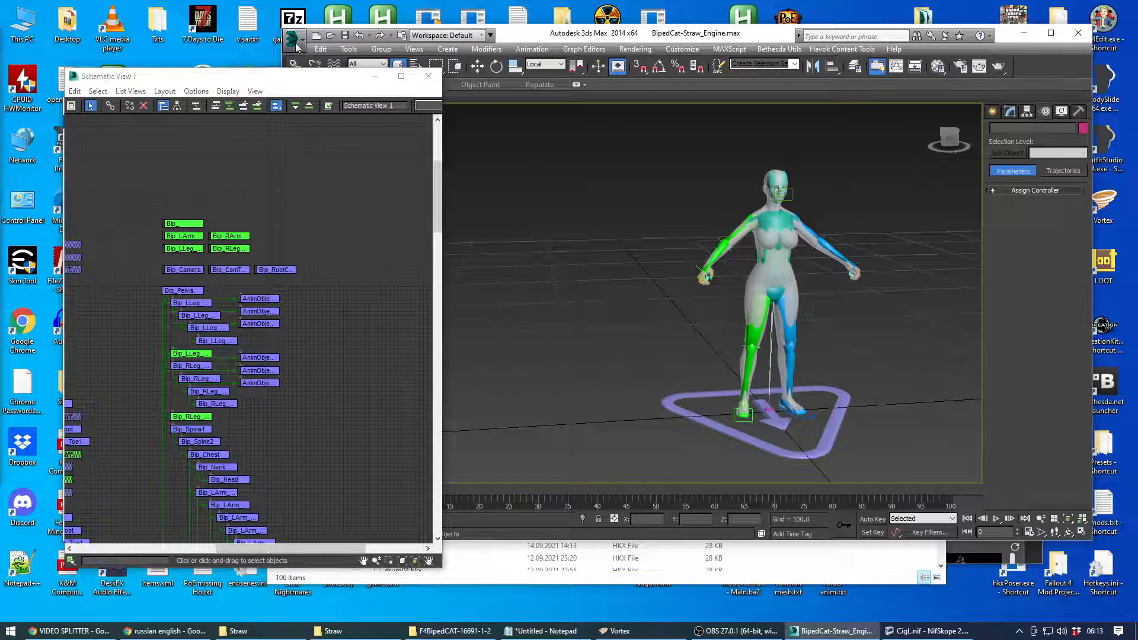
pyautogui.moveTo(335, 125)
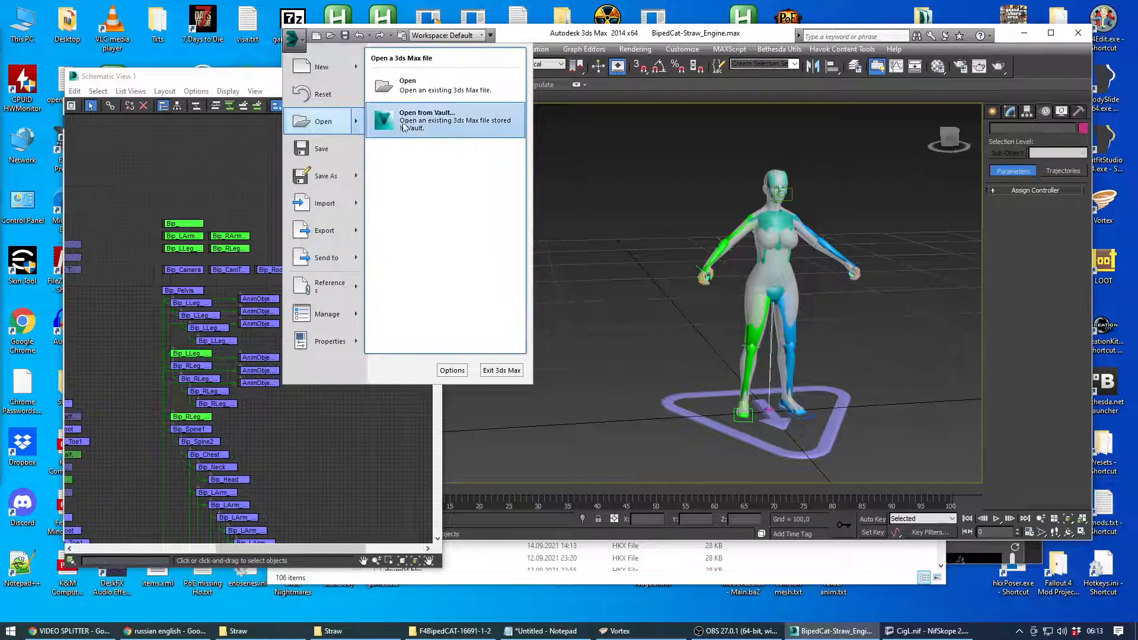
pyautogui.moveTo(324, 204)
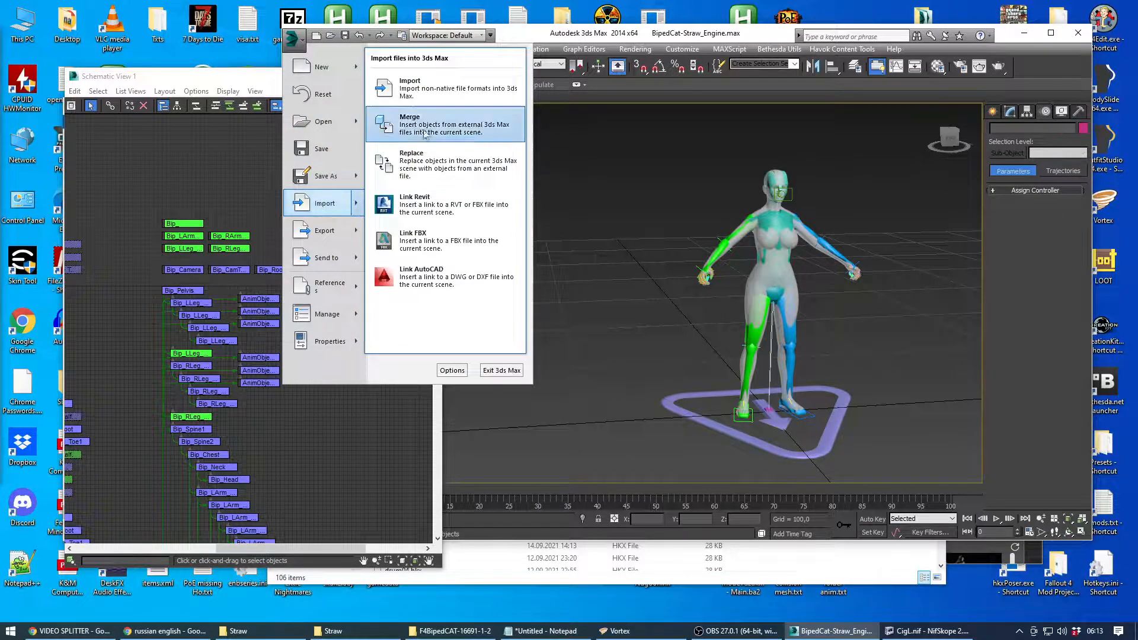
pyautogui.click(429, 92)
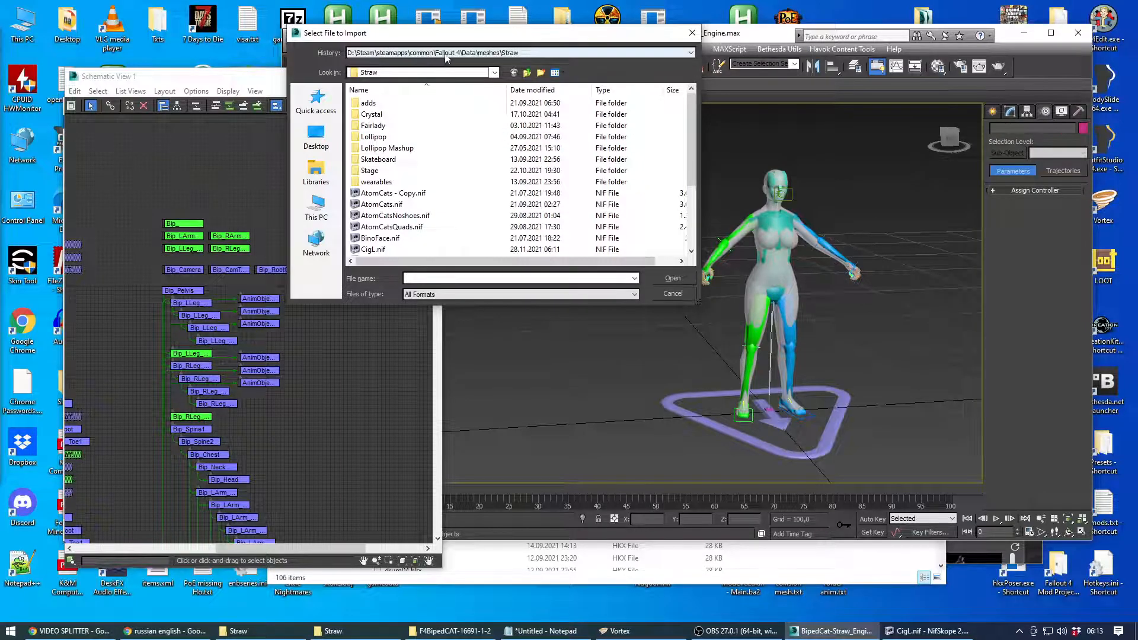
pyautogui.scroll(-3, 483, 183)
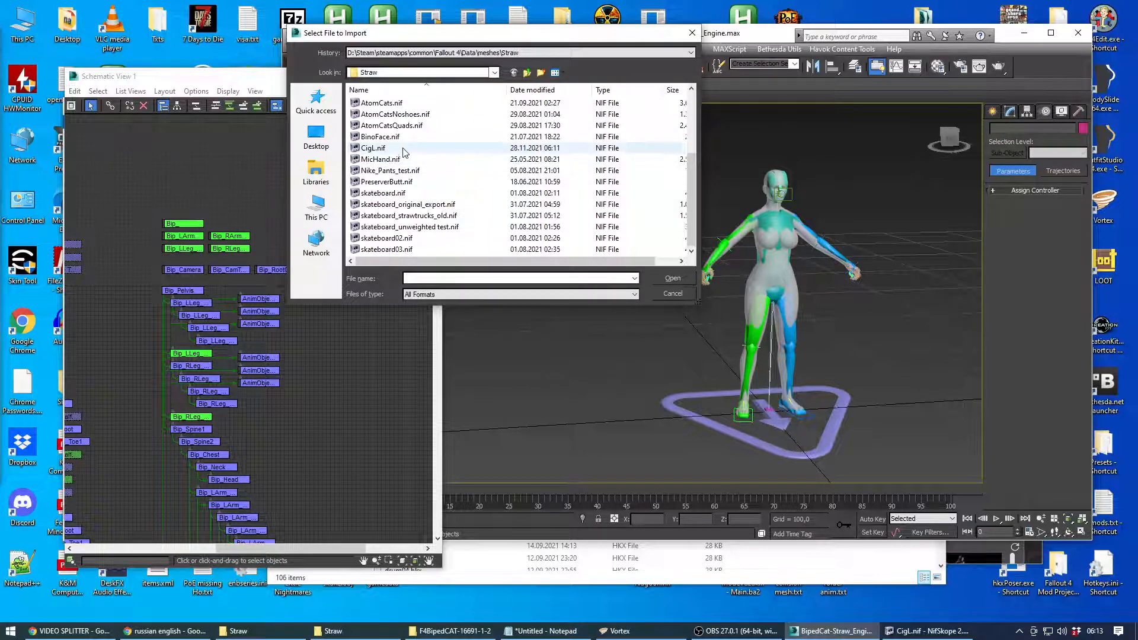
pyautogui.click(391, 148)
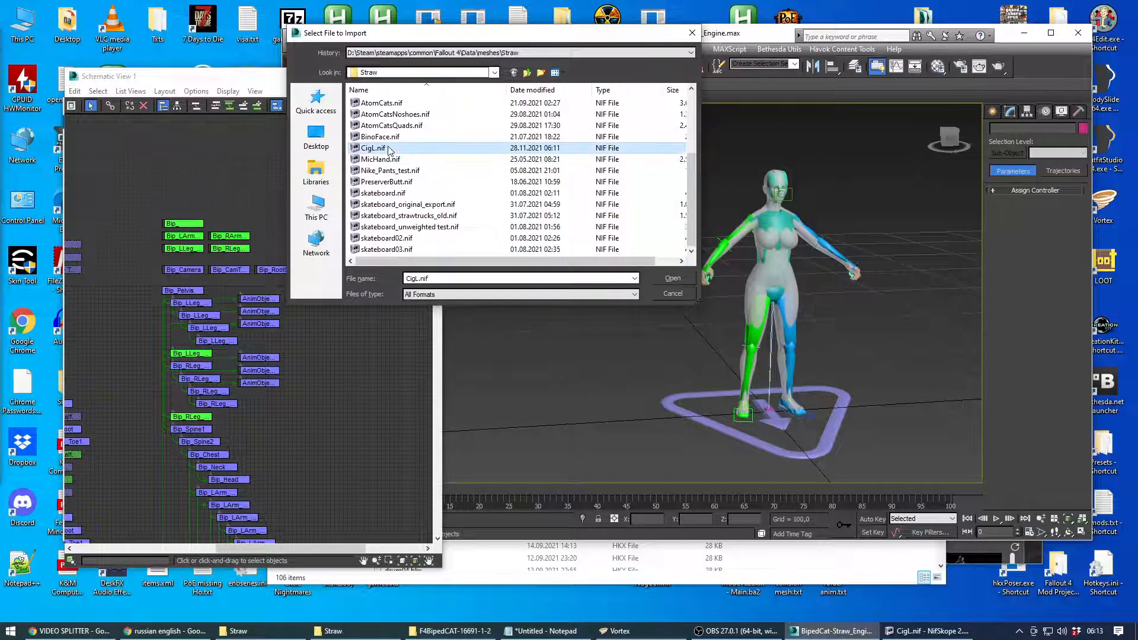
pyautogui.click(671, 278)
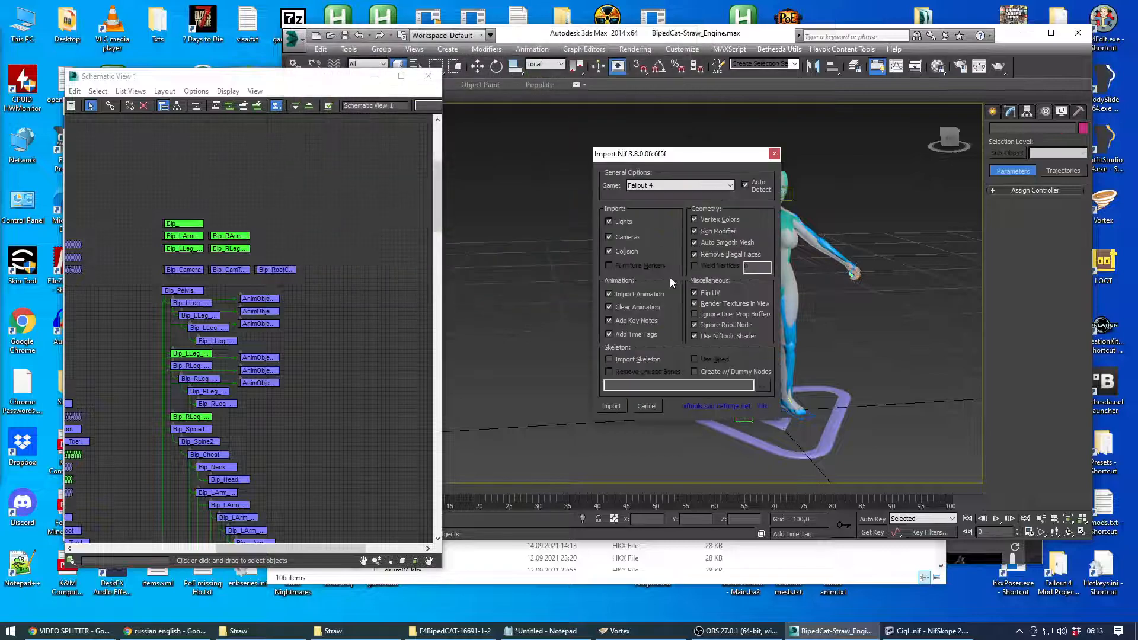
pyautogui.click(612, 407)
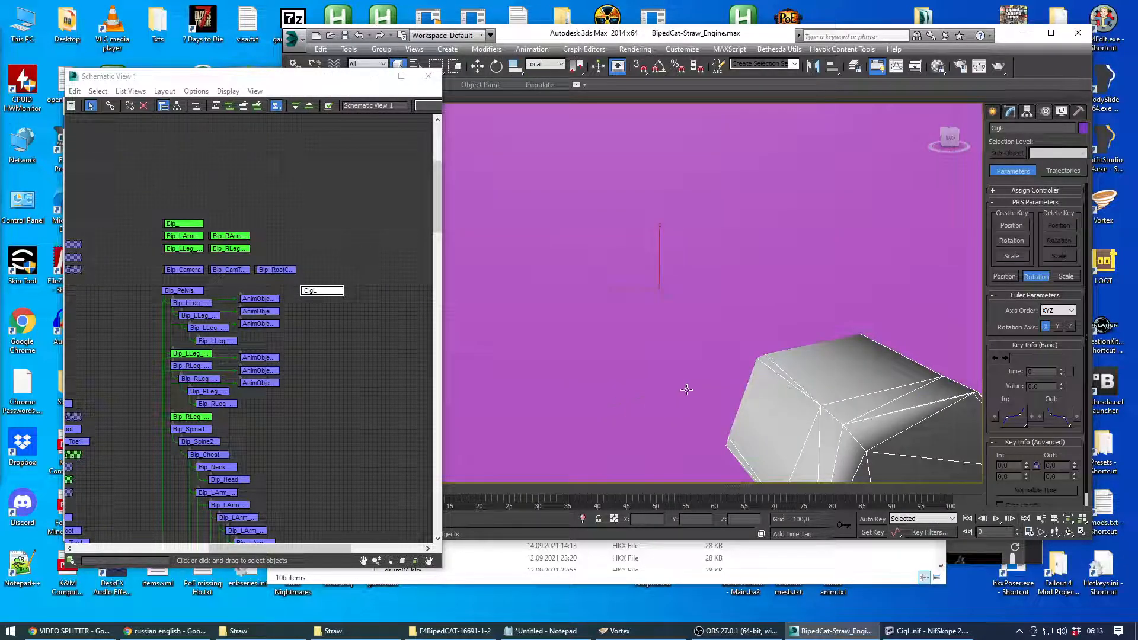
# Step: Reposition the CigL node in the Schematic View beside the AnimObjectL1–L3 nodes
pyautogui.scroll(-10, 718, 352)
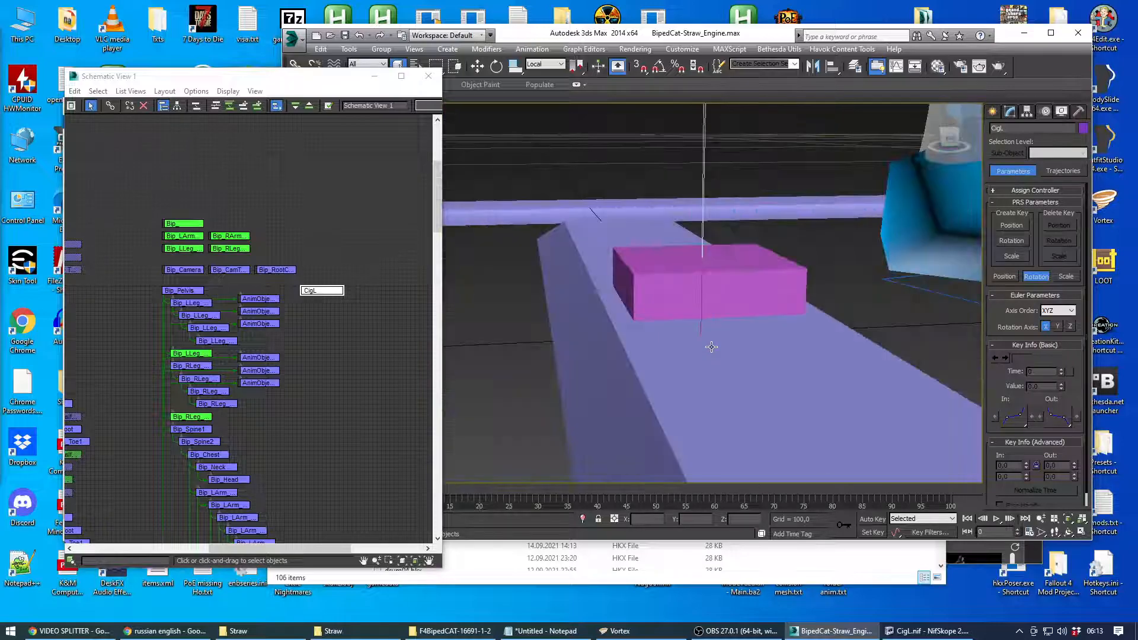
pyautogui.scroll(-5, 711, 347)
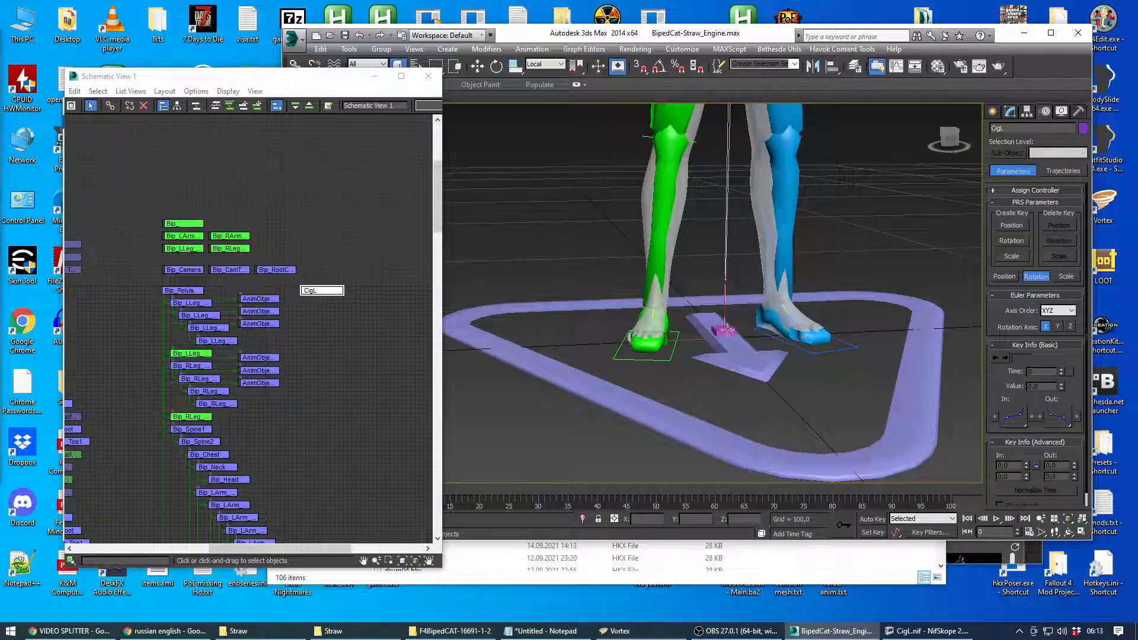
pyautogui.scroll(-5, 827, 338)
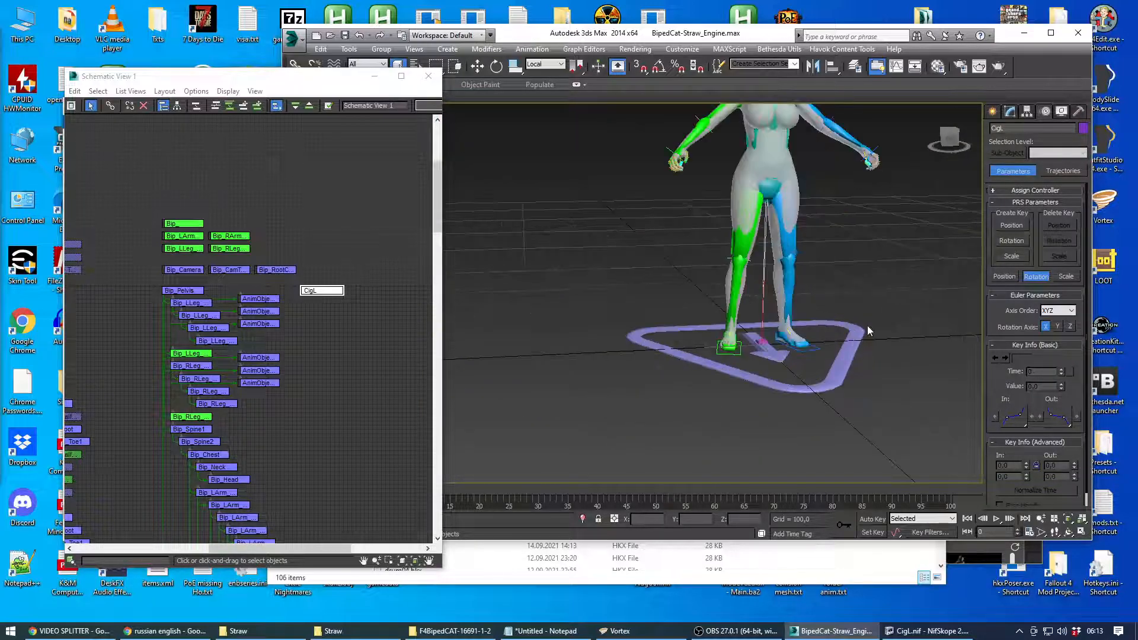
pyautogui.scroll(3, 866, 325)
pyautogui.moveTo(317, 296); pyautogui.dragTo(329, 320)
pyautogui.scroll(2, 297, 322)
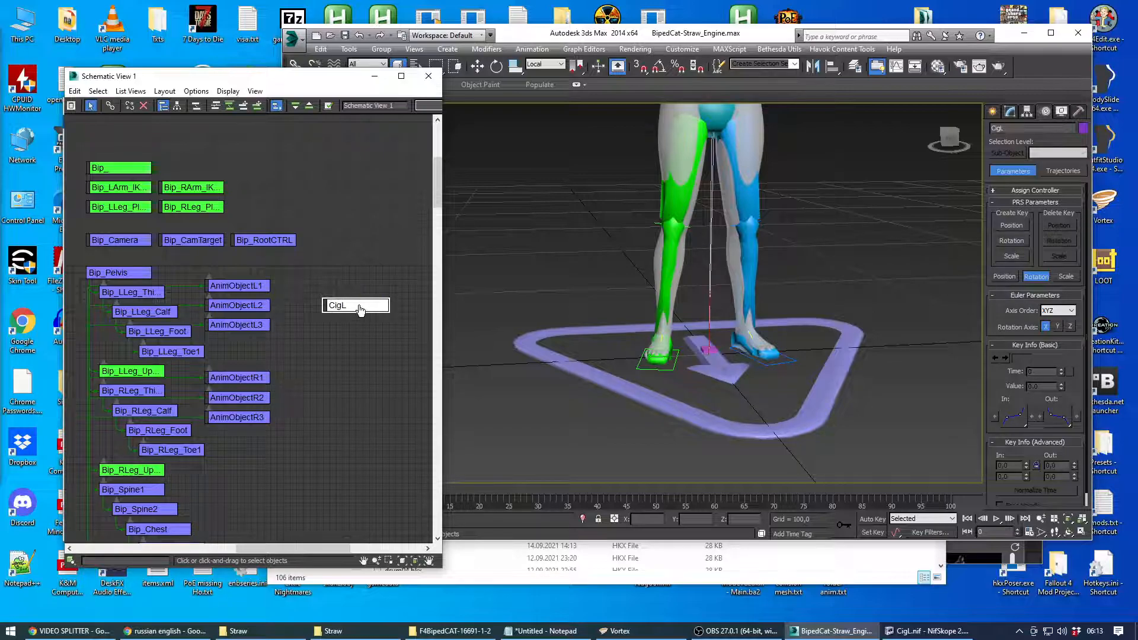
pyautogui.press('r')
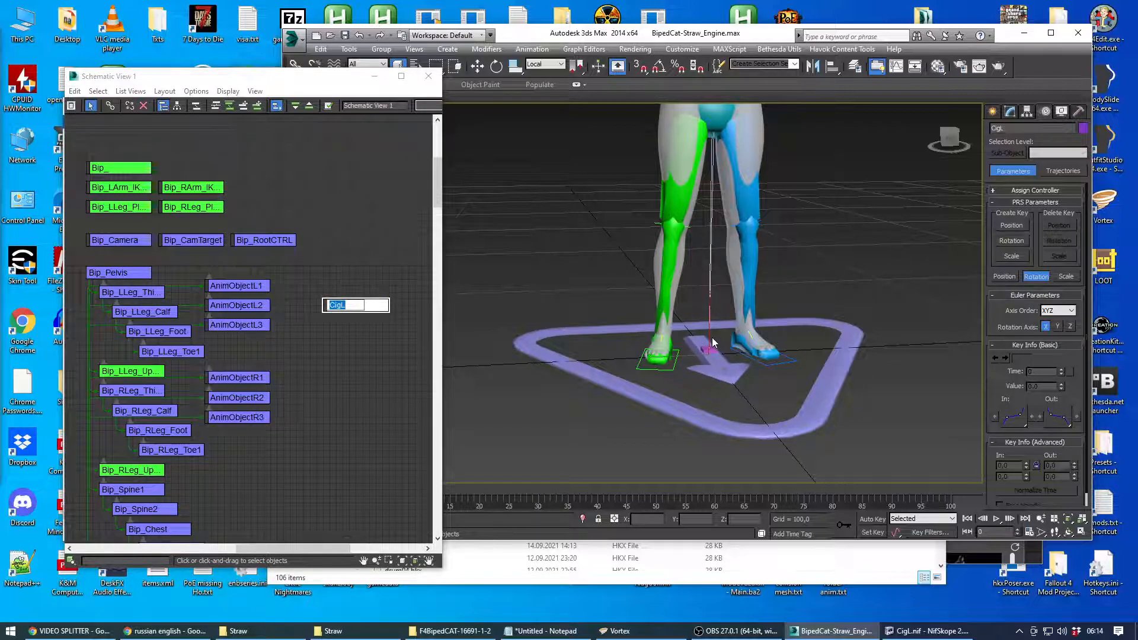
pyautogui.write('e')
pyautogui.press('Escape')
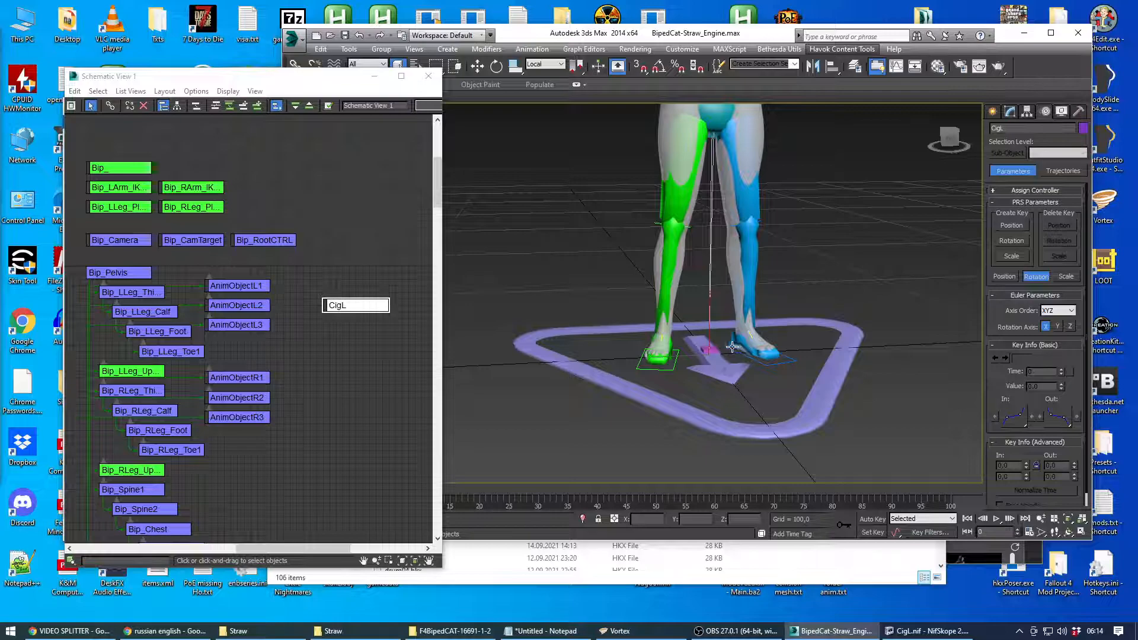
# Step: Move the CigL mesh from between the feet up and sideways to the figure's left hand
pyautogui.press('w')
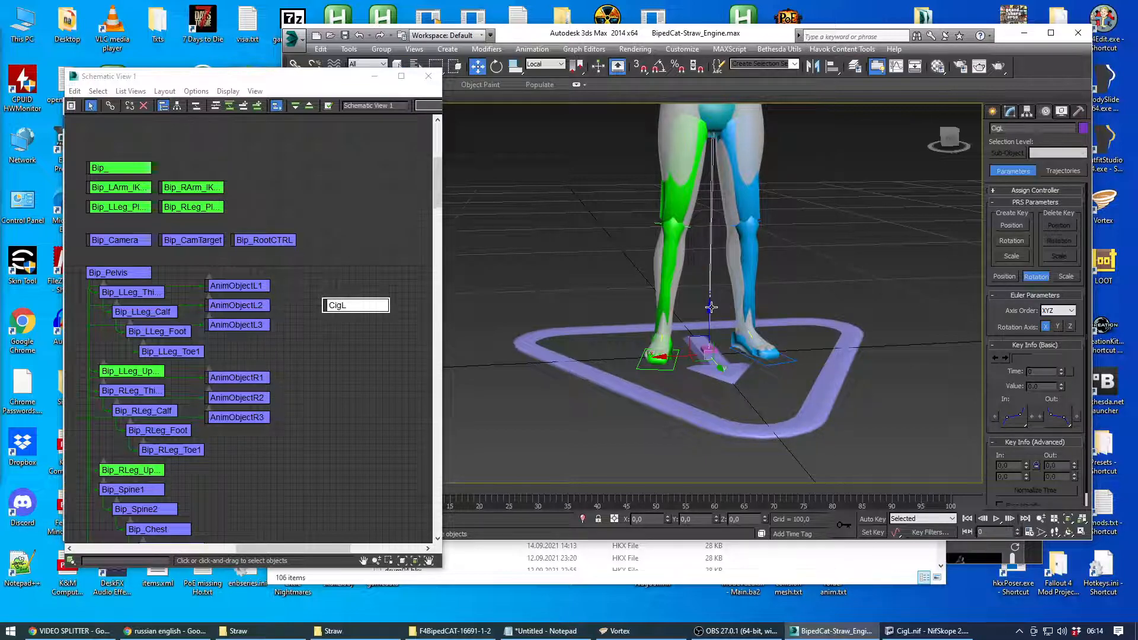
pyautogui.press('e')
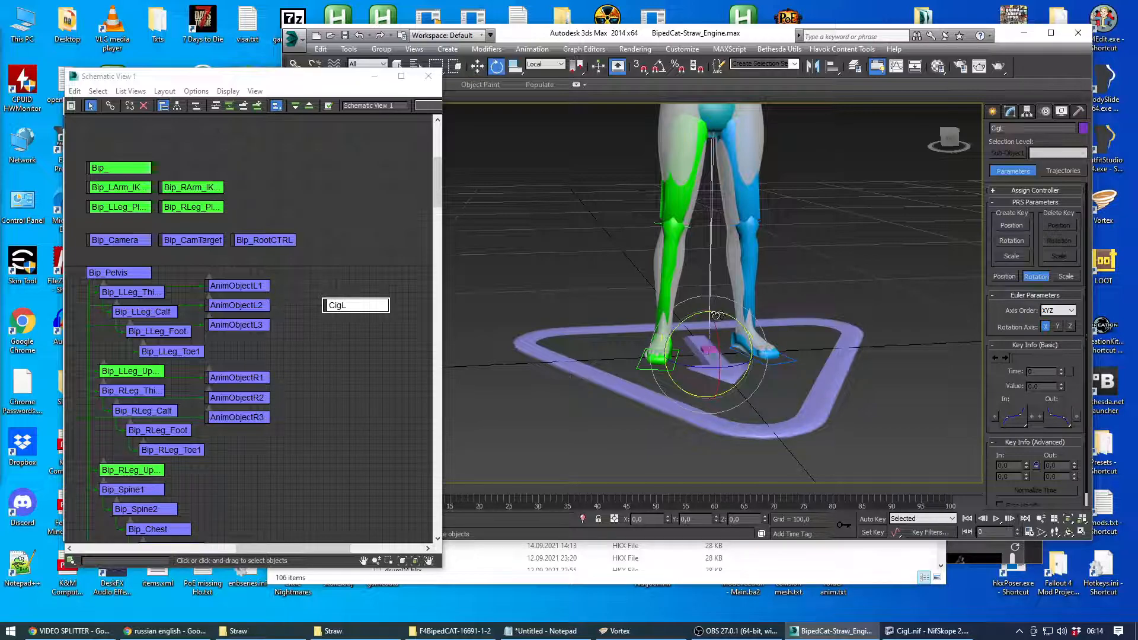
pyautogui.press('w')
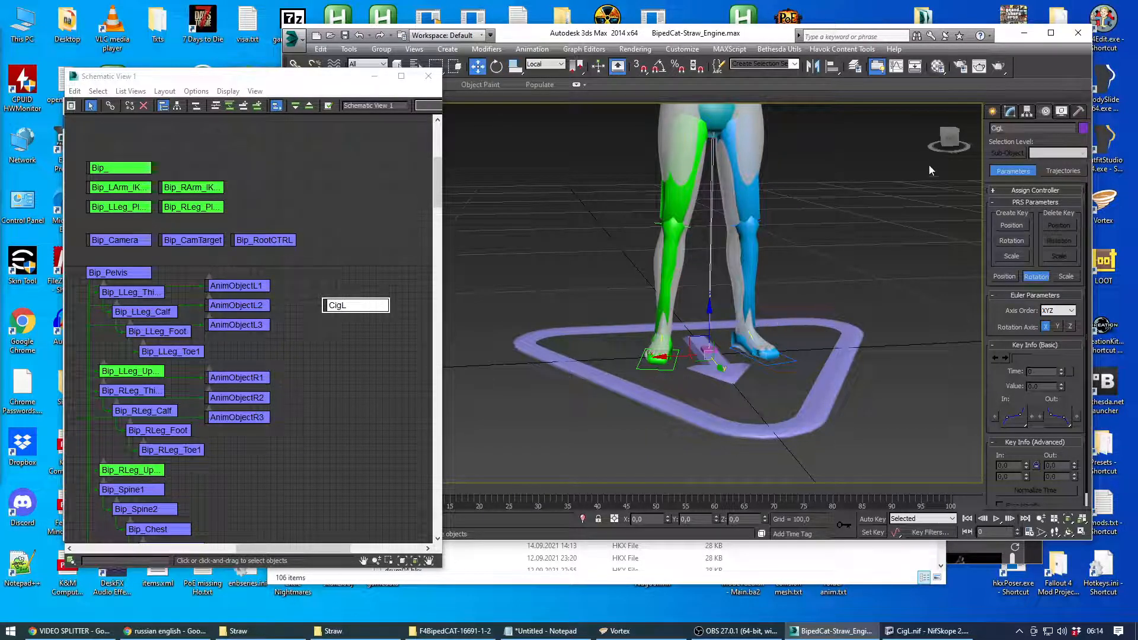
pyautogui.click(948, 136)
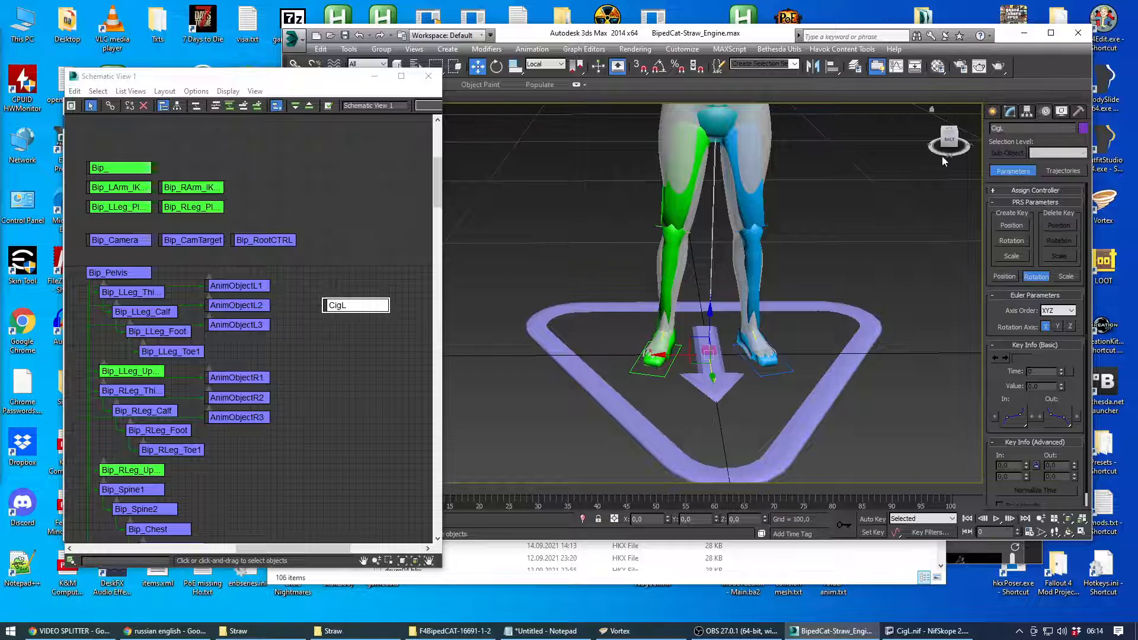
pyautogui.moveTo(909, 183); pyautogui.dragTo(814, 255, button='middle')
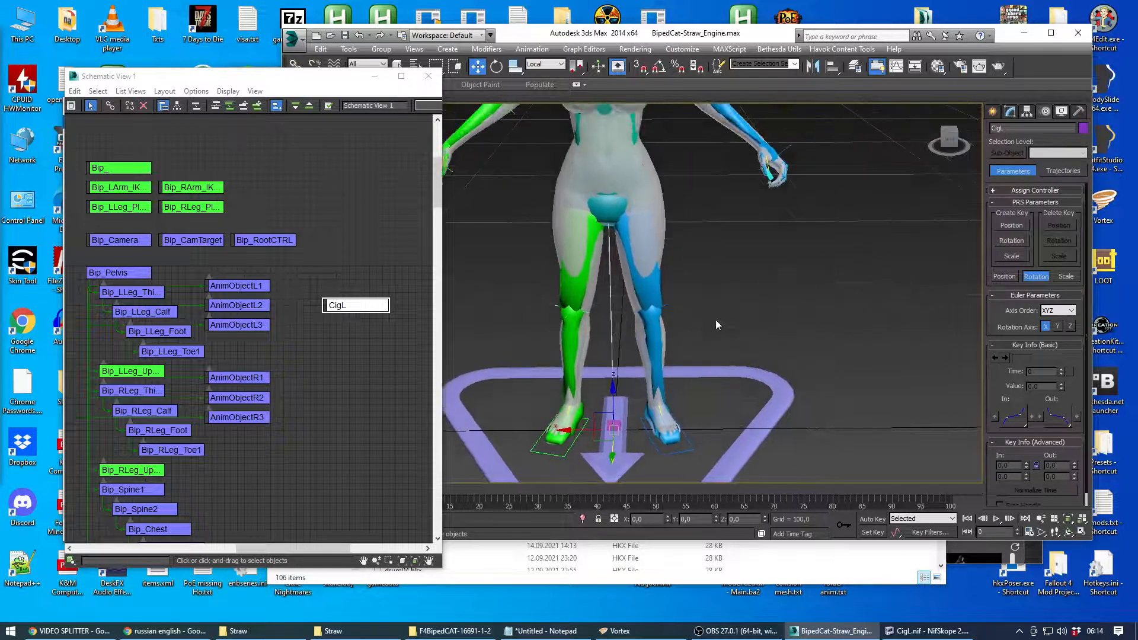
pyautogui.moveTo(613, 390); pyautogui.dragTo(611, 137)
pyautogui.moveTo(563, 181); pyautogui.dragTo(762, 201)
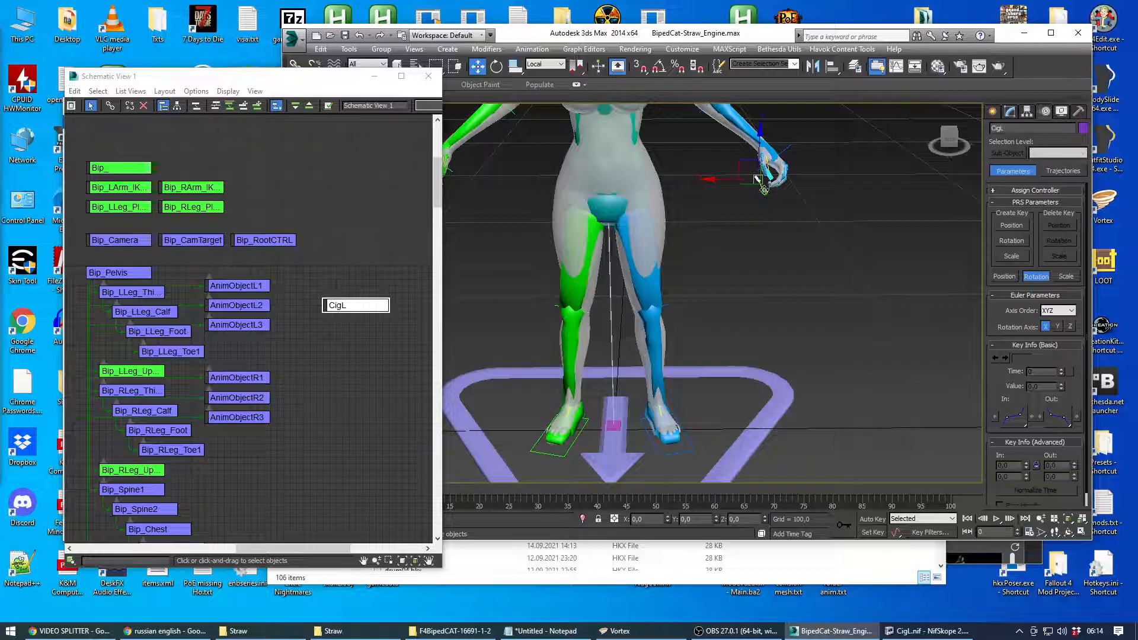
# Step: From the side, reselect CigL, raise it slightly and move it back along Y to the left hand's fingers
pyautogui.keyDown('alt'); pyautogui.moveTo(775, 214); pyautogui.dragTo(586, 123, button='middle'); pyautogui.keyUp('alt')
pyautogui.click(544, 138)
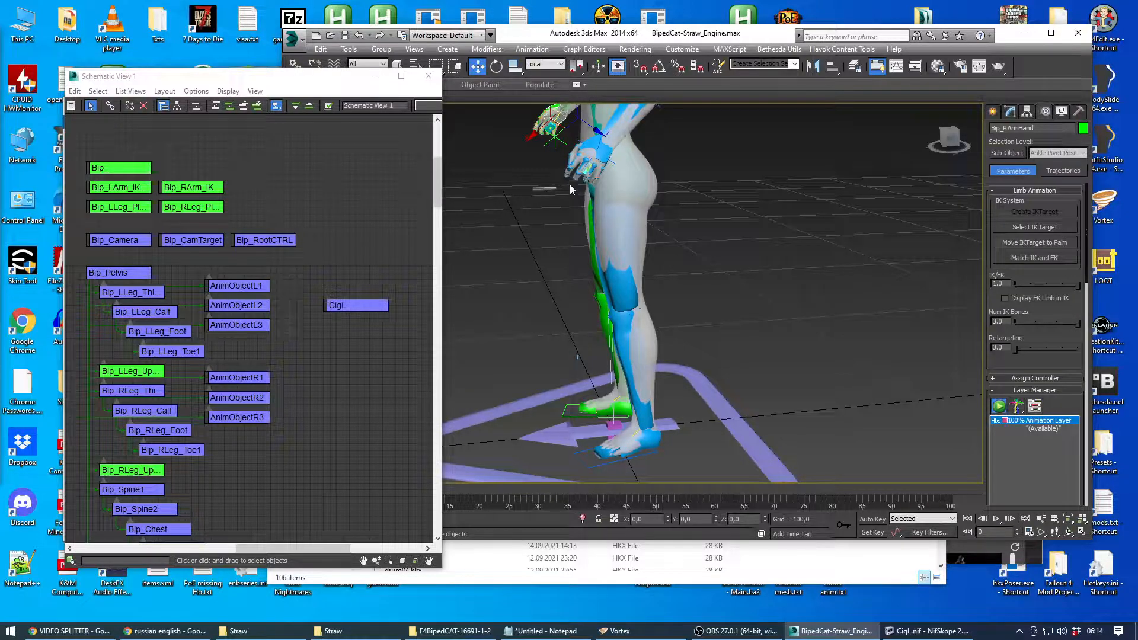
pyautogui.hotkey('ctrl', 'z')
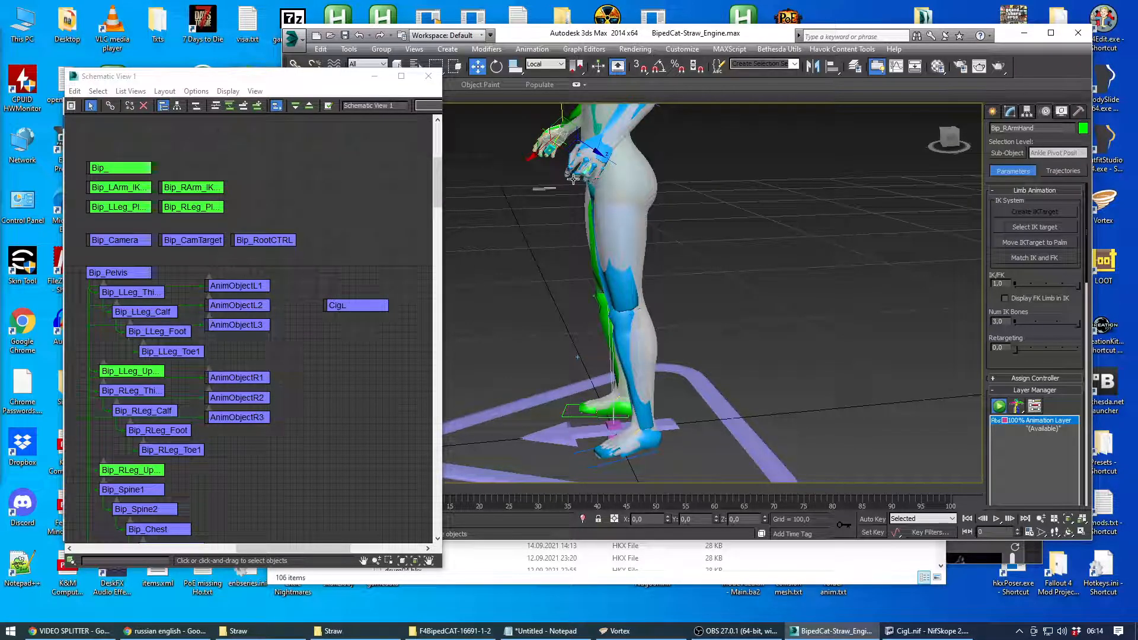
pyautogui.click(543, 187)
pyautogui.click(546, 188)
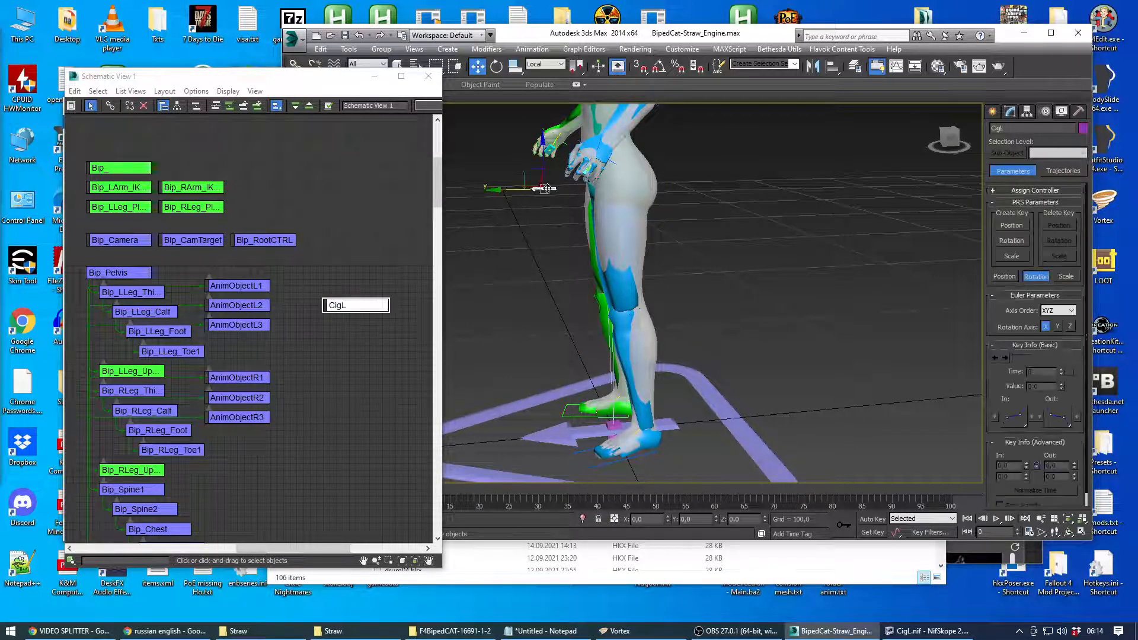
pyautogui.moveTo(541, 141); pyautogui.dragTo(541, 123)
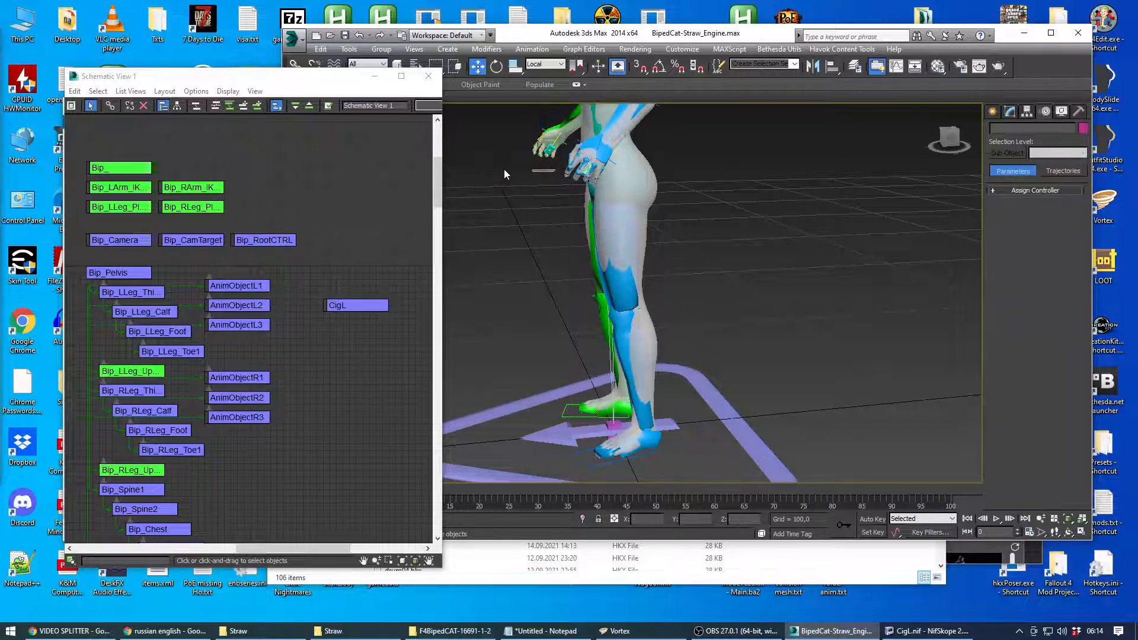
pyautogui.moveTo(497, 171); pyautogui.dragTo(531, 170)
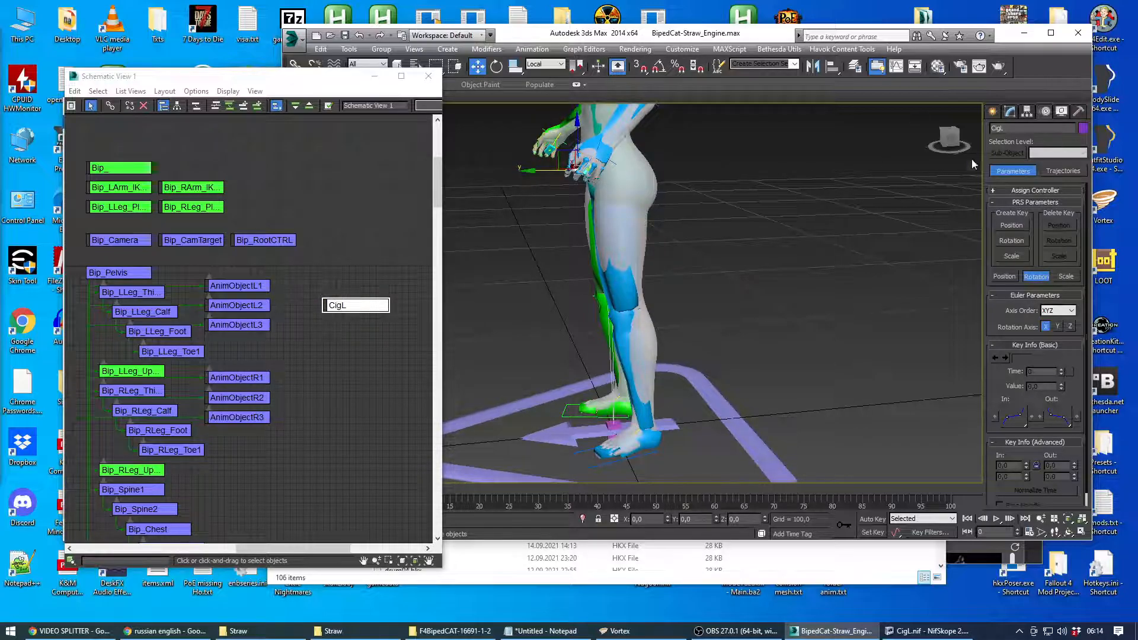
# Step: Rotate CigL in local coordinates to angle it between the thumb and fingers of the left hand
pyautogui.moveTo(946, 140); pyautogui.dragTo(916, 140)
pyautogui.moveTo(628, 177); pyautogui.dragTo(759, 258, button='middle')
pyautogui.scroll(5, 726, 235)
pyautogui.scroll(-2, 769, 251)
pyautogui.moveTo(948, 140); pyautogui.dragTo(919, 146)
pyautogui.press('e')
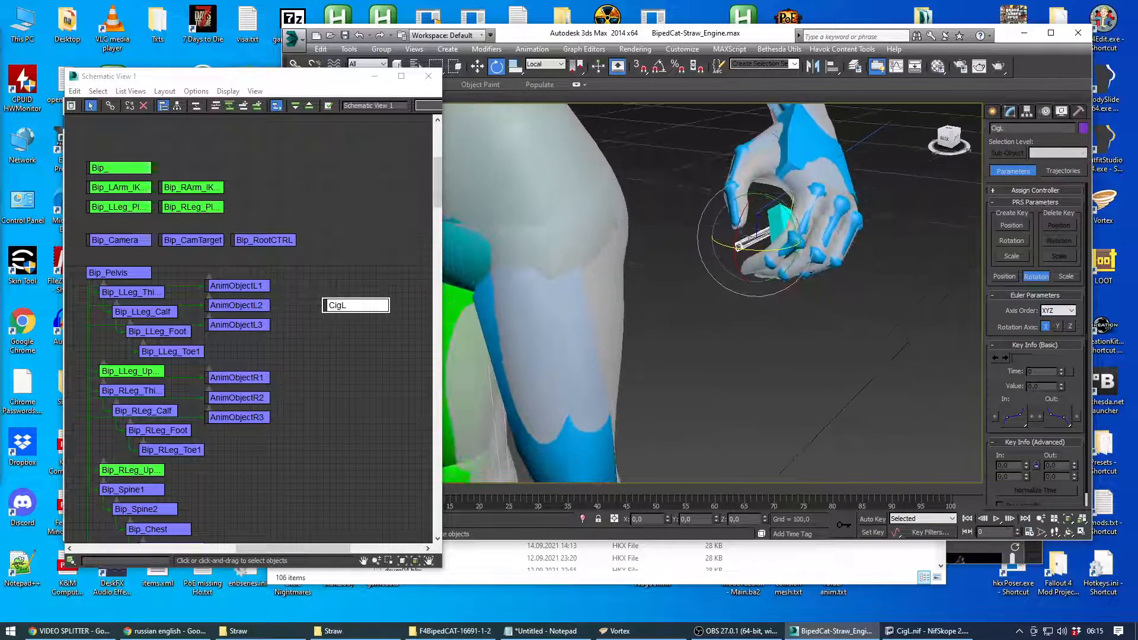
pyautogui.moveTo(798, 226); pyautogui.dragTo(838, 257)
pyautogui.moveTo(775, 216); pyautogui.dragTo(773, 243)
pyautogui.rightClick(772, 243)
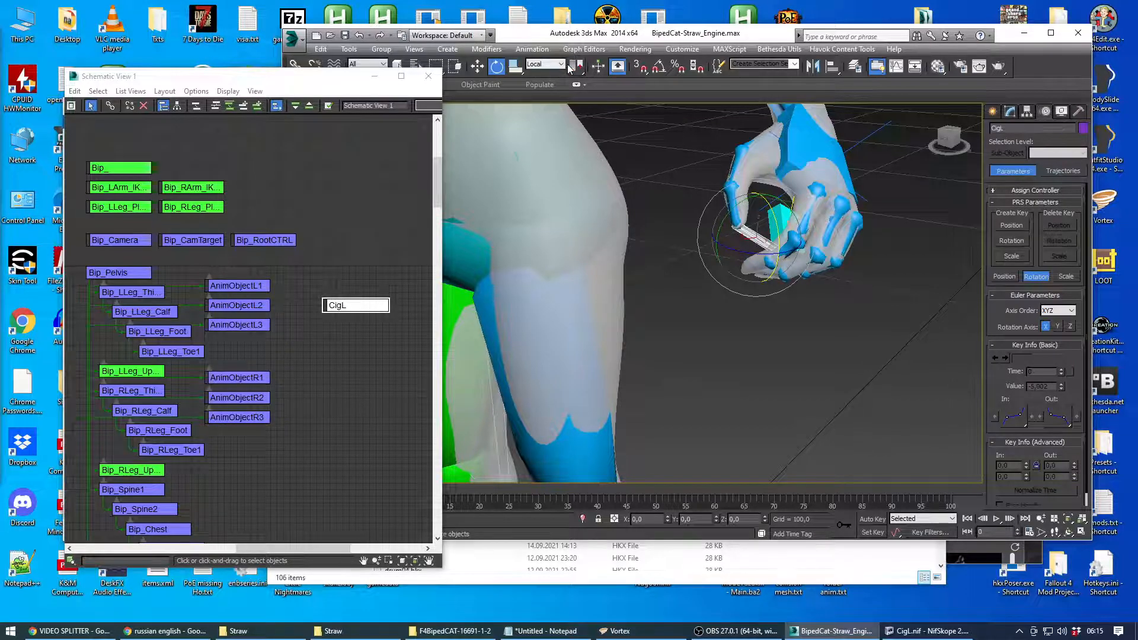
# Step: Switch the reference coordinate system to View and rotate CigL further within the left hand's grip
pyautogui.click(559, 64)
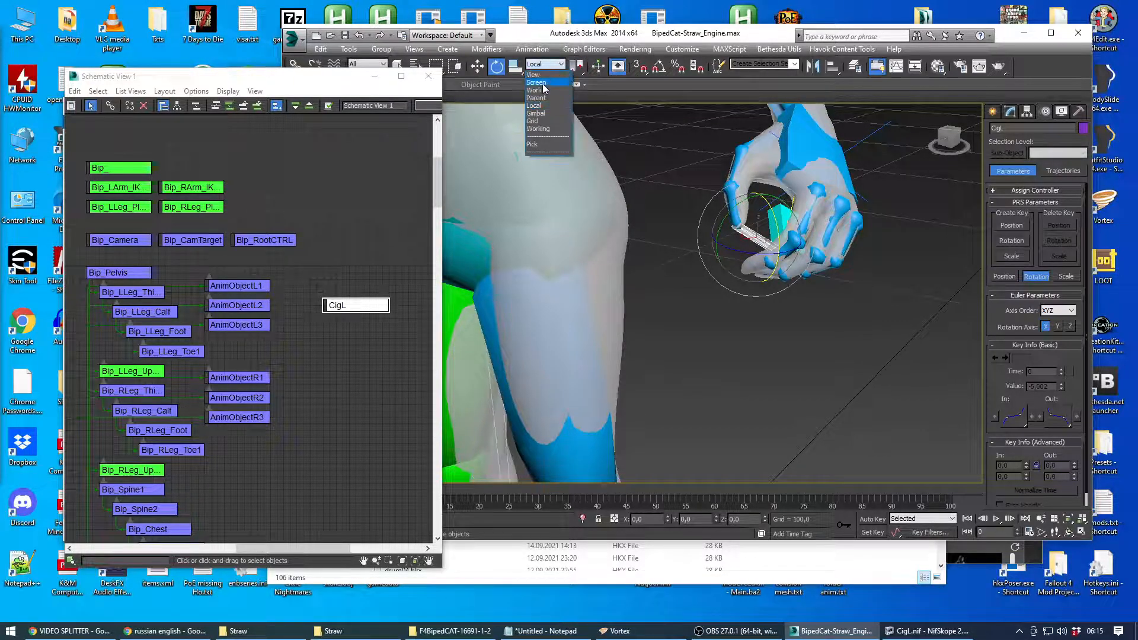
pyautogui.click(544, 76)
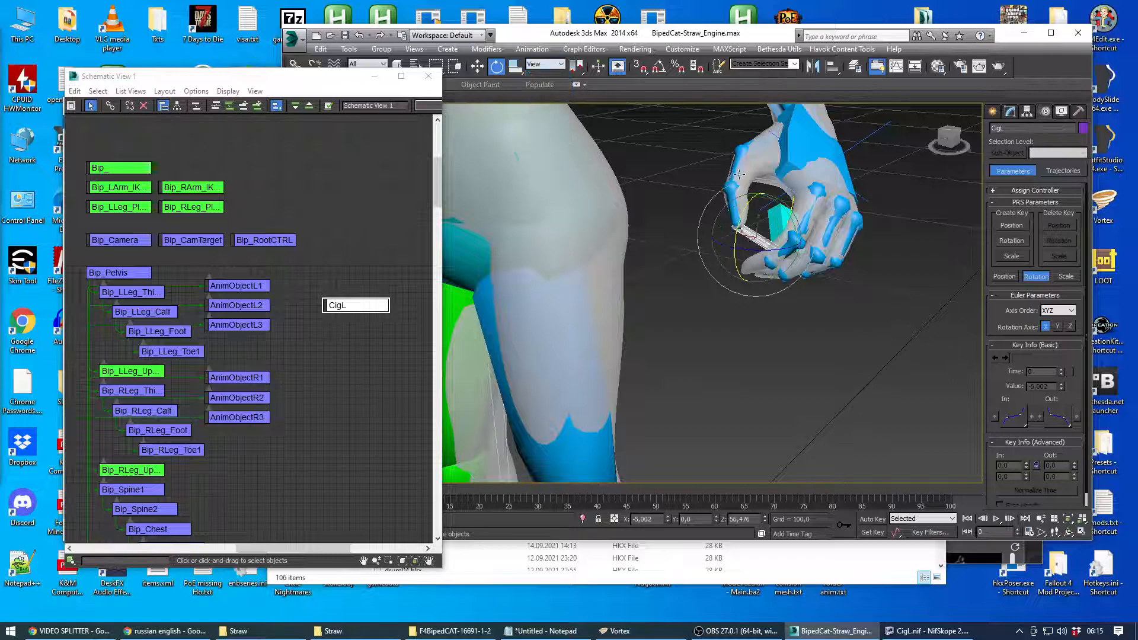
pyautogui.moveTo(758, 249)
pyautogui.mouseDown()
pyautogui.moveTo(779, 253)
pyautogui.moveTo(737, 218)
pyautogui.moveTo(759, 256)
pyautogui.mouseUp()
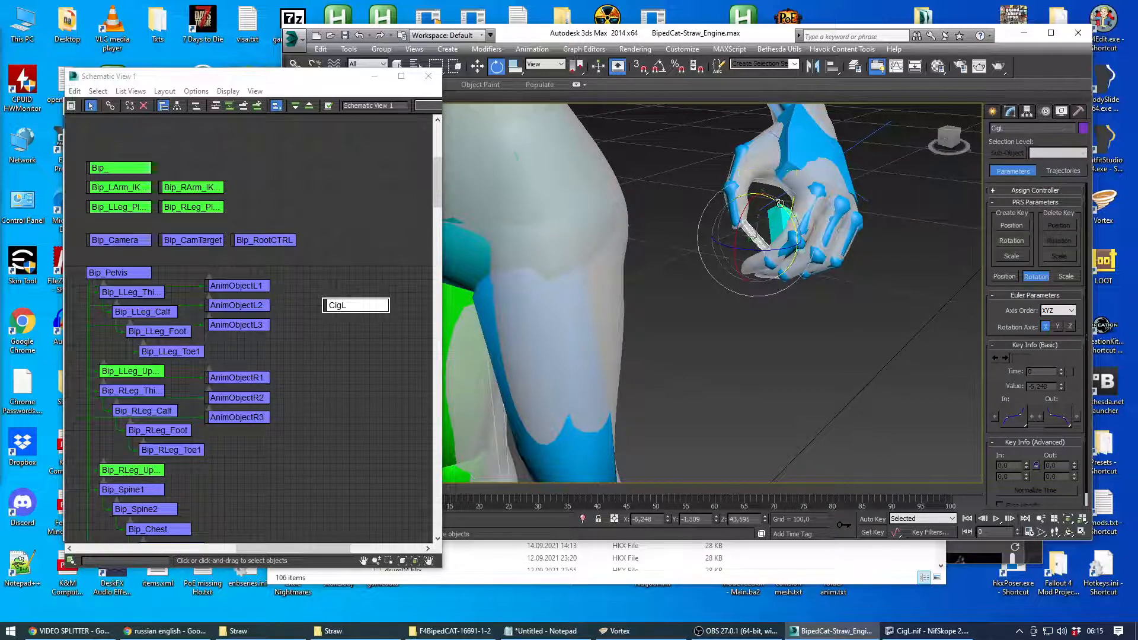
# Step: Set the reference coordinate system back to Local and try rotating the finger bone Bip_LArm_Finger41 before reselecting CigL
pyautogui.click(819, 189)
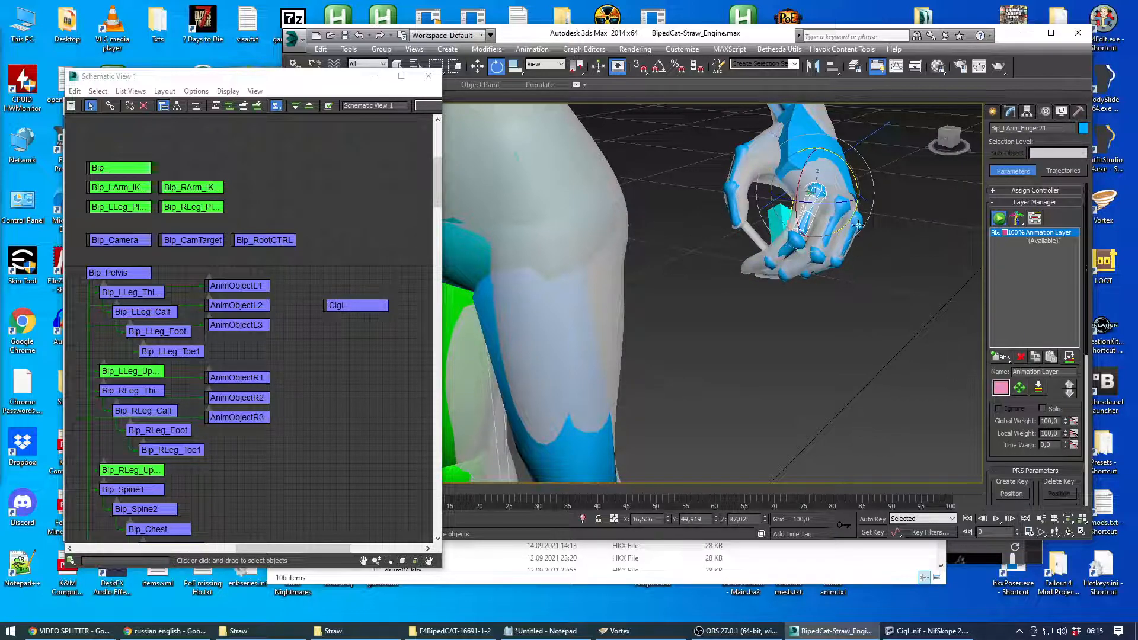
pyautogui.click(840, 243)
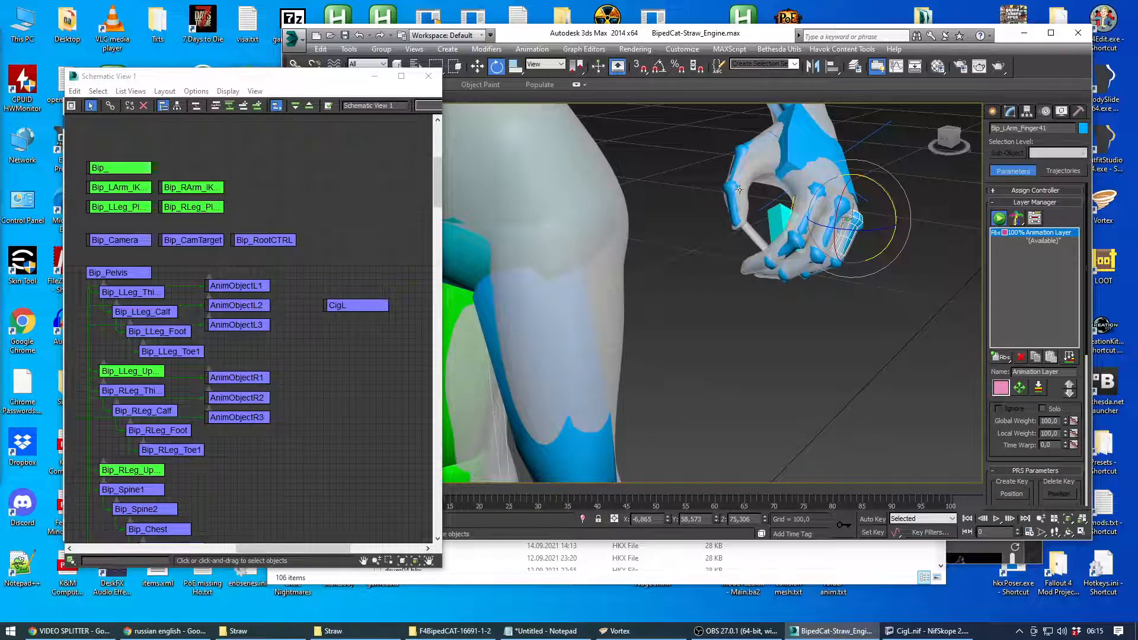
pyautogui.click(563, 62)
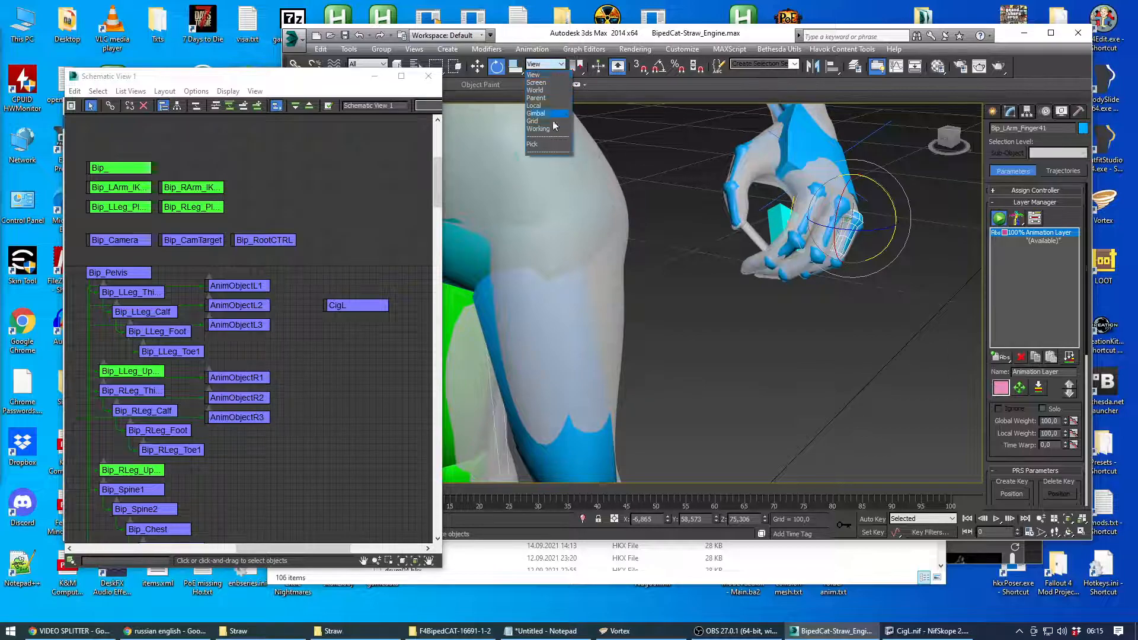
pyautogui.click(551, 107)
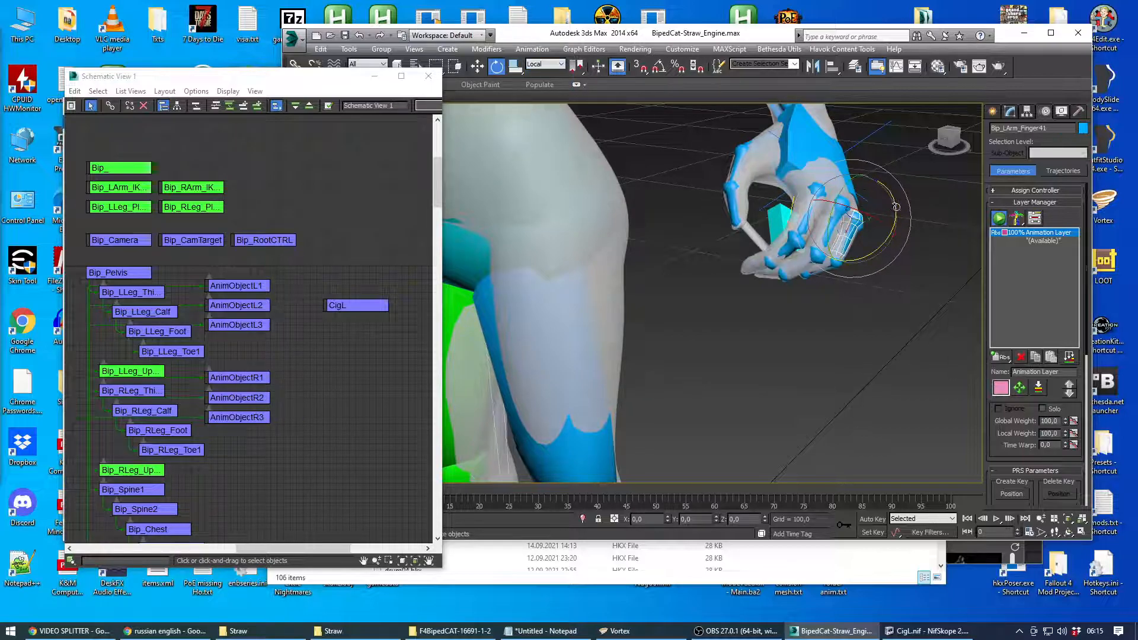
pyautogui.moveTo(897, 208); pyautogui.dragTo(894, 225)
pyautogui.moveTo(897, 206); pyautogui.dragTo(898, 218)
pyautogui.click(755, 239)
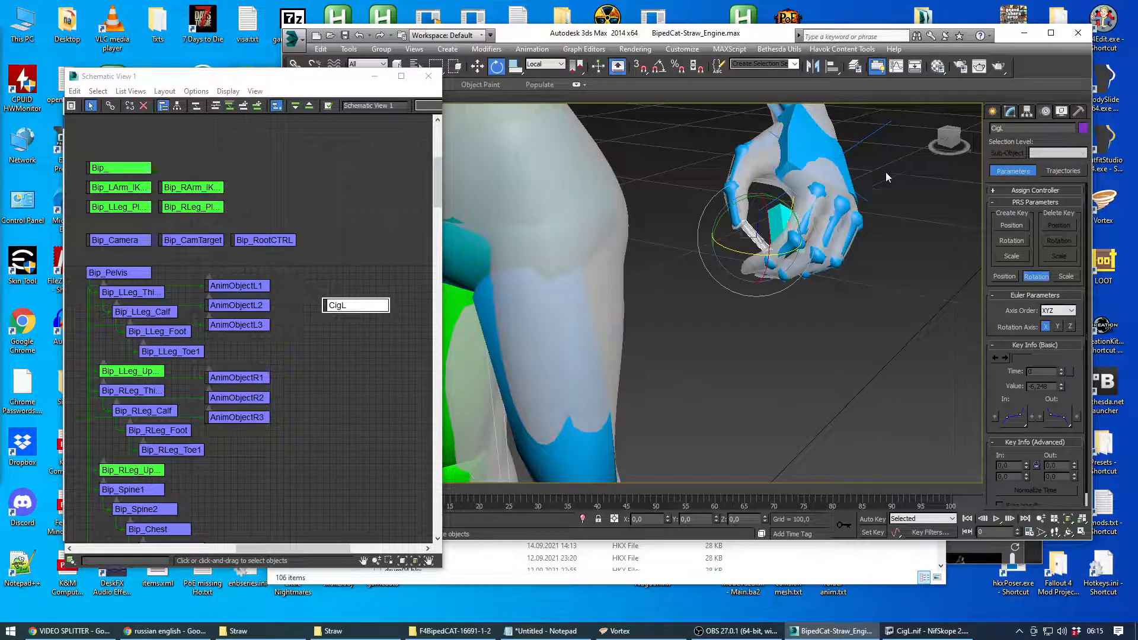
# Step: Rotate CigL about its local Z axis to adjust its angle within the left hand's grip
pyautogui.click(948, 136)
pyautogui.keyDown('alt'); pyautogui.moveTo(764, 261); pyautogui.dragTo(782, 278, button='middle'); pyautogui.keyUp('alt')
pyautogui.keyDown('alt'); pyautogui.moveTo(760, 237); pyautogui.dragTo(737, 257, button='middle'); pyautogui.keyUp('alt')
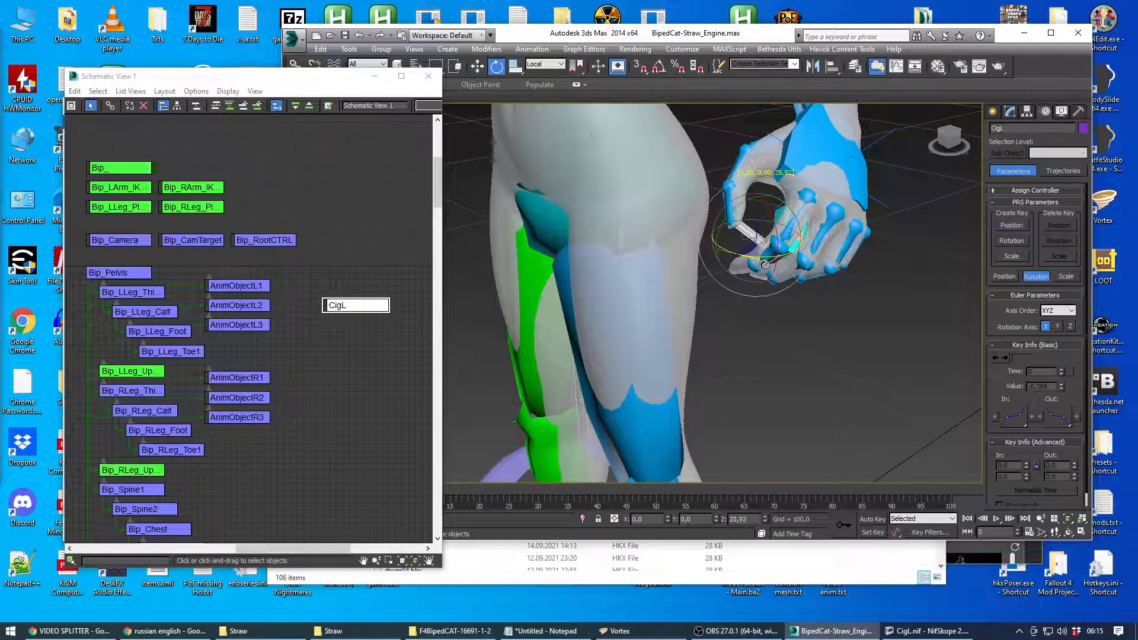
pyautogui.moveTo(770, 220); pyautogui.dragTo(794, 307)
# Step: Move CigL along its local axes to bring it closer between the left hand's thumb and fingers
pyautogui.press('w')
pyautogui.moveTo(955, 148); pyautogui.dragTo(948, 122)
pyautogui.click(761, 189)
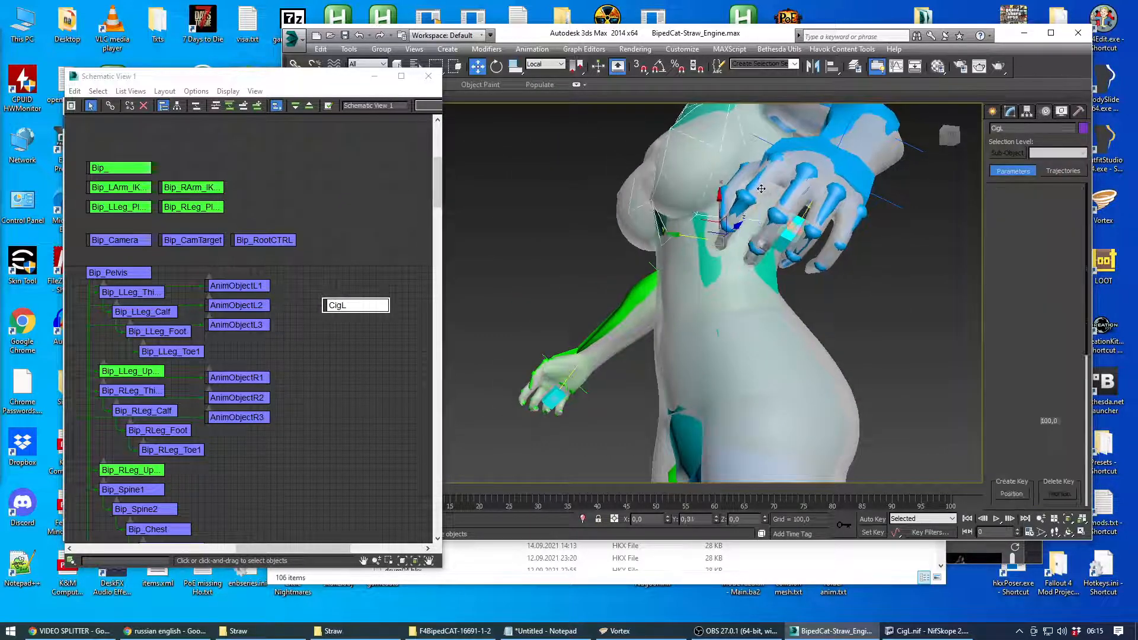
pyautogui.click(760, 193)
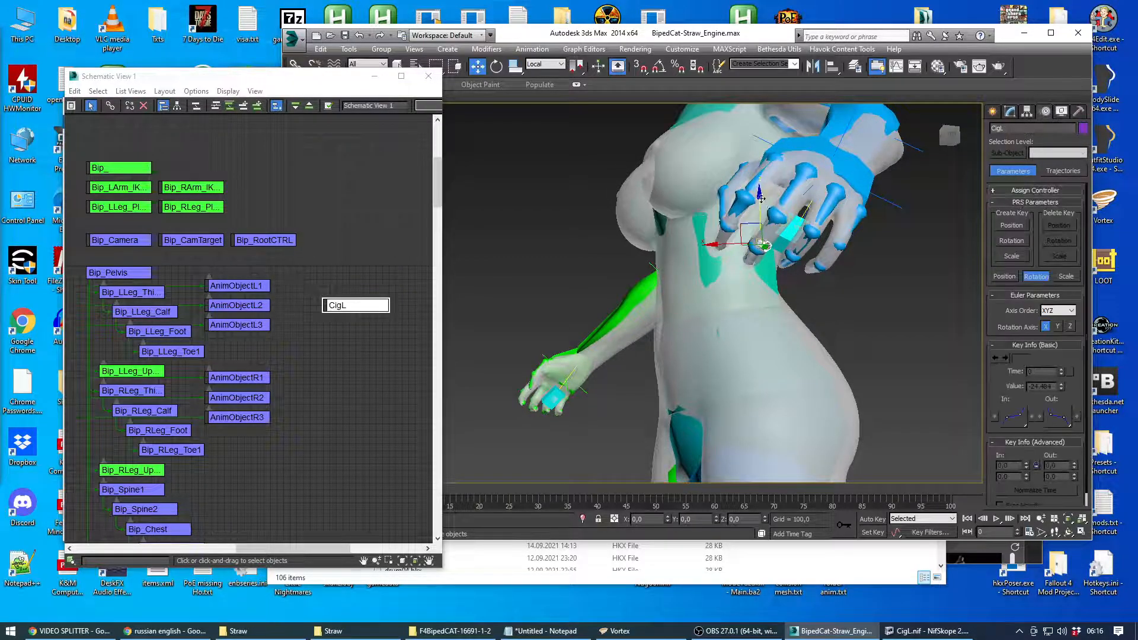
pyautogui.moveTo(761, 196); pyautogui.dragTo(759, 173)
pyautogui.moveTo(713, 226)
pyautogui.mouseDown()
pyautogui.moveTo(735, 222)
pyautogui.moveTo(711, 221)
pyautogui.mouseUp()
pyautogui.click(761, 222)
# Step: Rotate CigL around its local axes to line it up with the gap between the left hand's fingers
pyautogui.moveTo(950, 136); pyautogui.dragTo(927, 151)
pyautogui.moveTo(804, 210)
pyautogui.keyDown('alt'); pyautogui.mouseDown(button='middle')
pyautogui.moveTo(803, 198)
pyautogui.moveTo(817, 200)
pyautogui.mouseUp(button='middle'); pyautogui.keyUp('alt')
pyautogui.press('e')
pyautogui.keyDown('alt'); pyautogui.moveTo(757, 226); pyautogui.dragTo(761, 242, button='middle'); pyautogui.keyUp('alt')
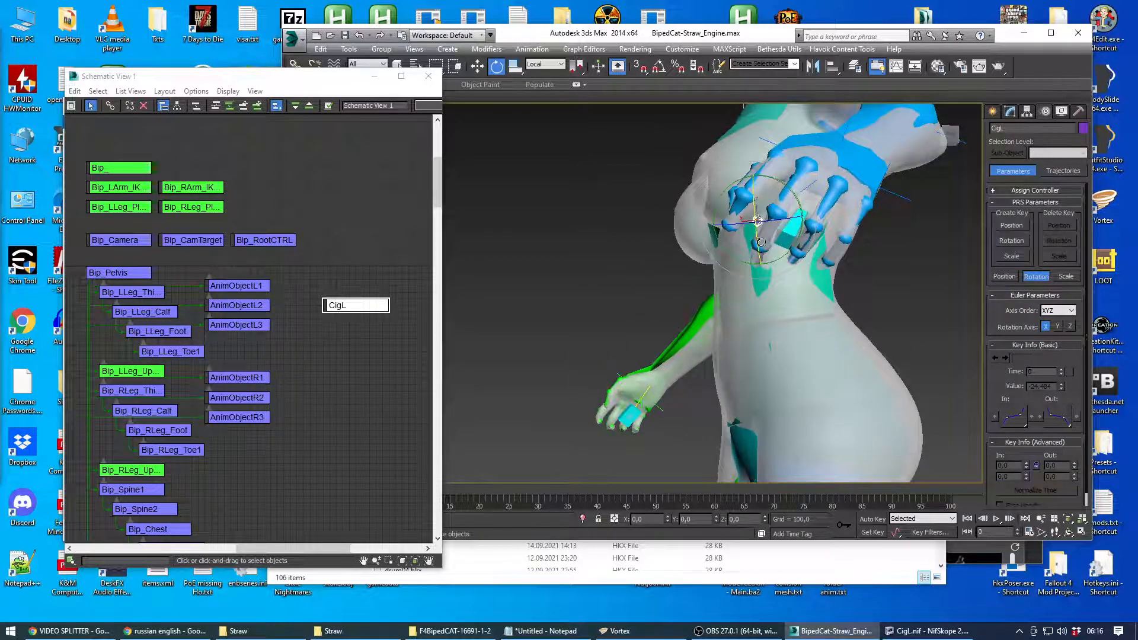
pyautogui.moveTo(757, 237); pyautogui.dragTo(785, 215)
pyautogui.moveTo(949, 134); pyautogui.dragTo(964, 136)
pyautogui.moveTo(793, 193); pyautogui.dragTo(740, 162)
pyautogui.moveTo(948, 131); pyautogui.dragTo(951, 142)
# Step: Nudge CigL along its local Z axis and slide it outward along its length through the left hand's fingers
pyautogui.press('w')
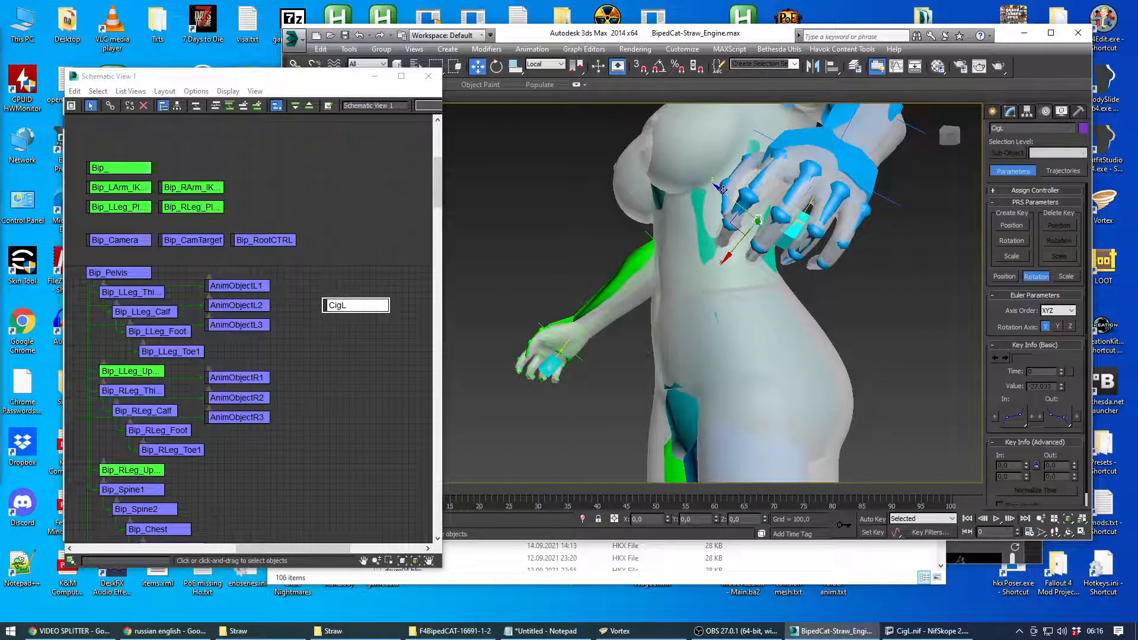
pyautogui.moveTo(721, 190); pyautogui.dragTo(717, 188)
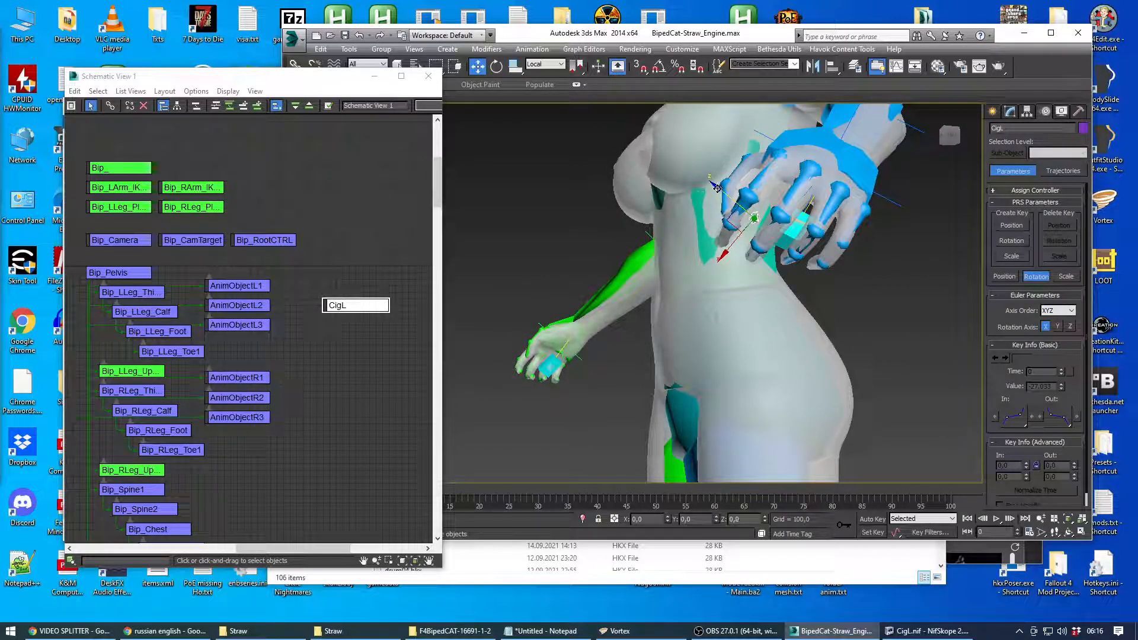
pyautogui.moveTo(948, 137)
pyautogui.mouseDown()
pyautogui.moveTo(970, 141)
pyautogui.moveTo(951, 150)
pyautogui.mouseUp()
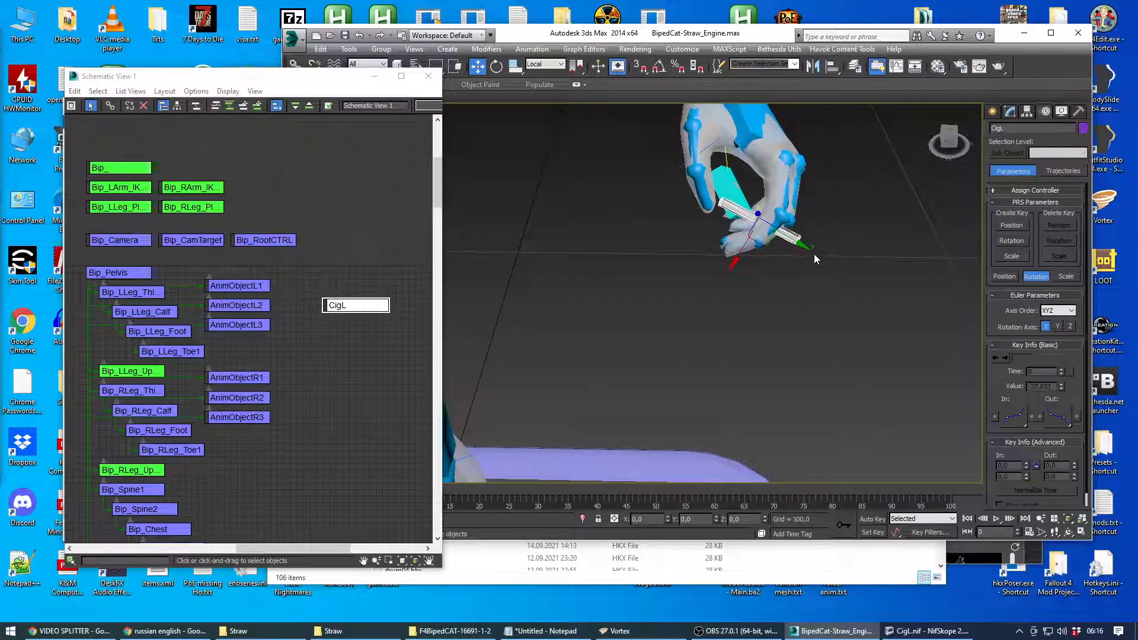
pyautogui.moveTo(802, 246); pyautogui.dragTo(824, 263)
# Step: Rotate CigL about -14 degrees around its local Z axis and shift it about 0.38 along local X
pyautogui.press('e')
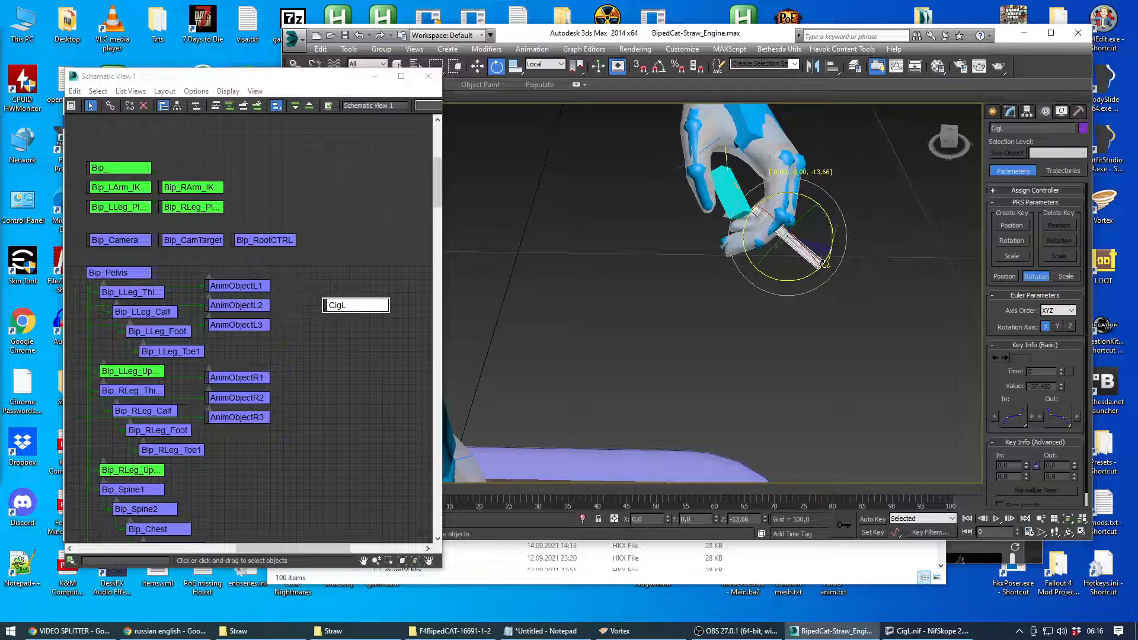
pyautogui.press('w')
pyautogui.moveTo(750, 273); pyautogui.dragTo(748, 277)
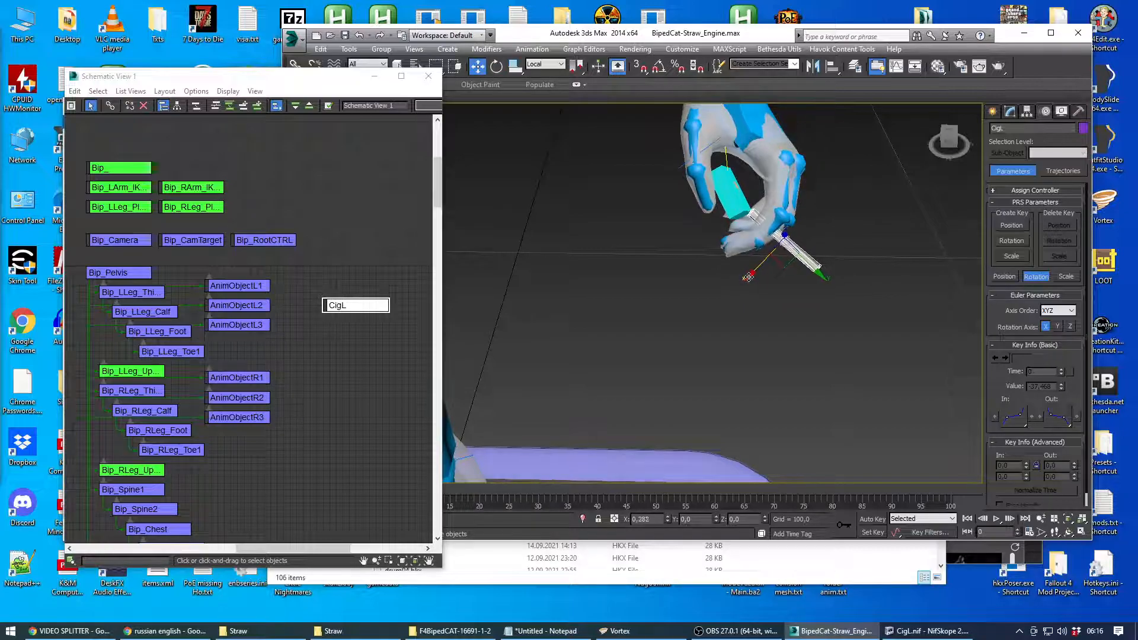
# Step: Select finger bone Bip_LArm_Finger22 and examine from several angles how the cigarette sits against it
pyautogui.keyDown('alt'); pyautogui.moveTo(840, 211); pyautogui.dragTo(852, 243, button='middle'); pyautogui.keyUp('alt')
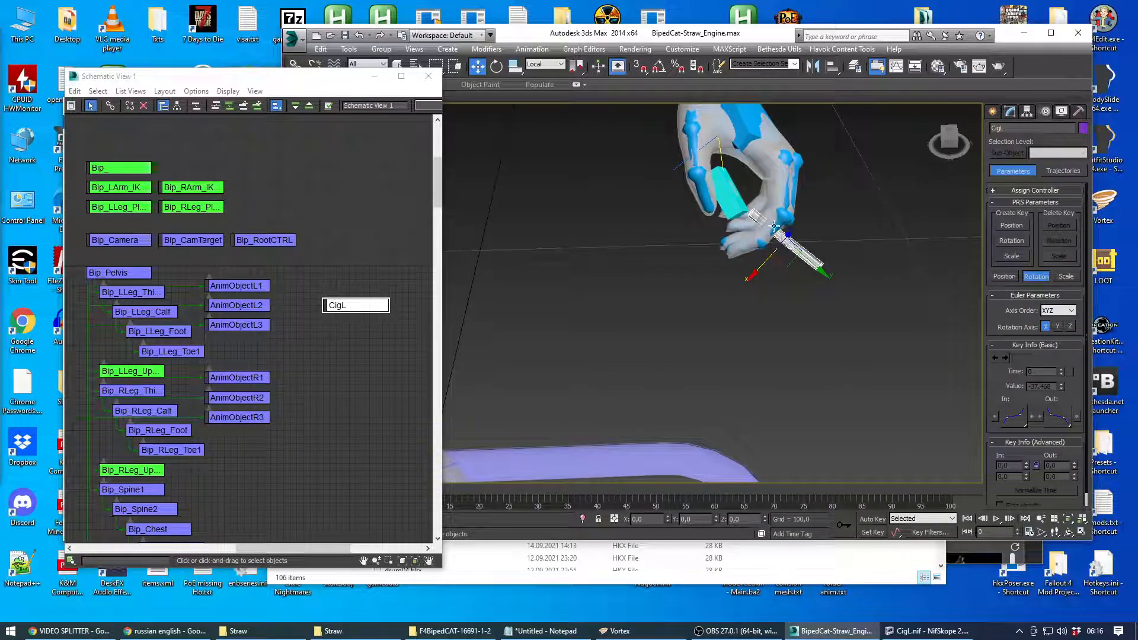
pyautogui.keyDown('alt'); pyautogui.moveTo(770, 227); pyautogui.dragTo(799, 202, button='middle'); pyautogui.keyUp('alt')
pyautogui.click(798, 203)
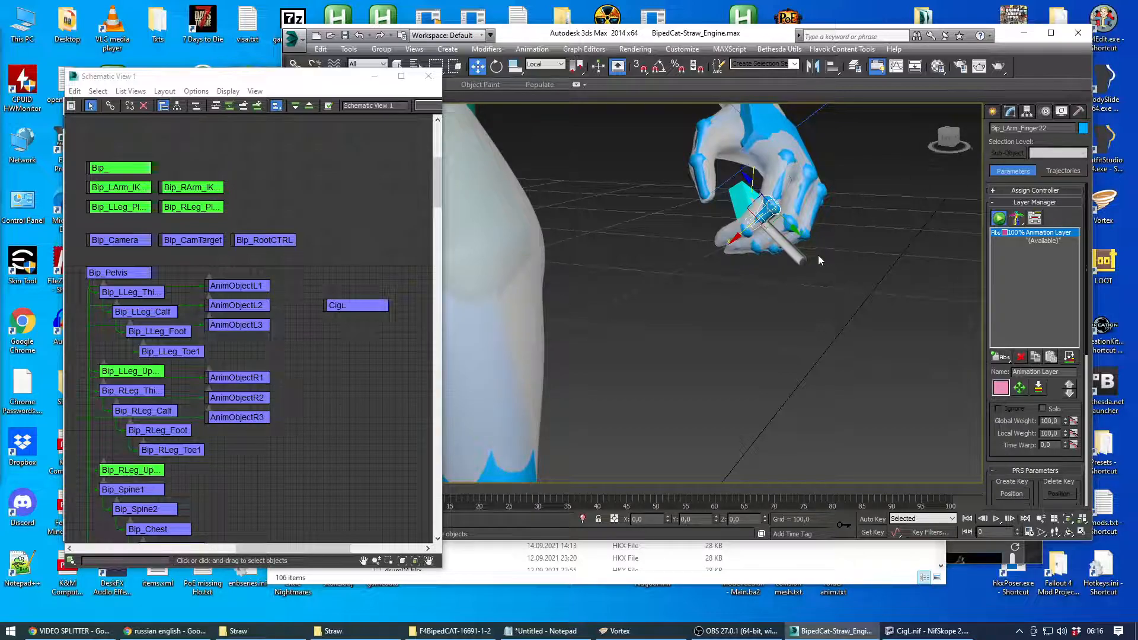
pyautogui.scroll(5, 830, 240)
pyautogui.scroll(-5, 752, 233)
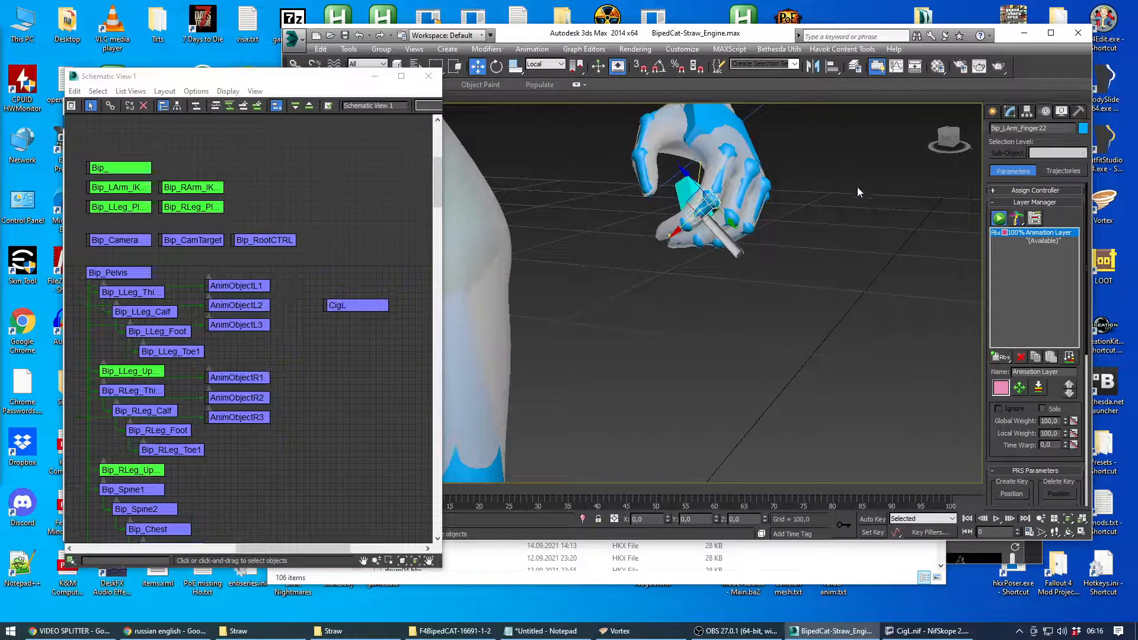
pyautogui.keyDown('alt'); pyautogui.moveTo(844, 195); pyautogui.dragTo(895, 226, button='middle'); pyautogui.keyUp('alt')
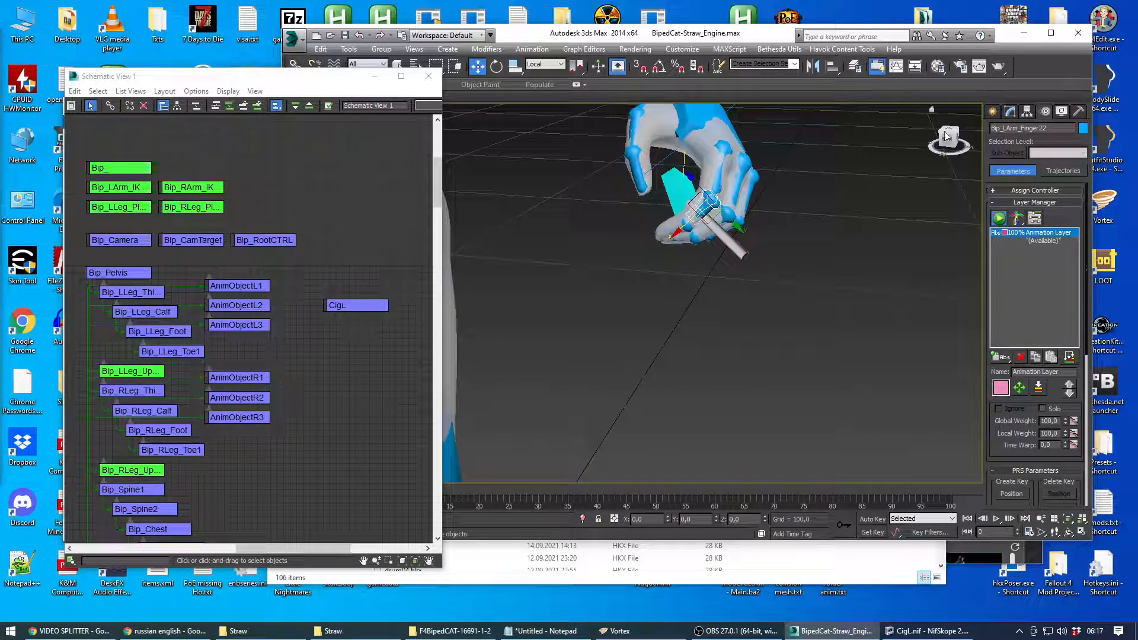
# Step: Reselect CigL and link it to the adjacent finger bone of the left hand with Select and Link
pyautogui.click(724, 238)
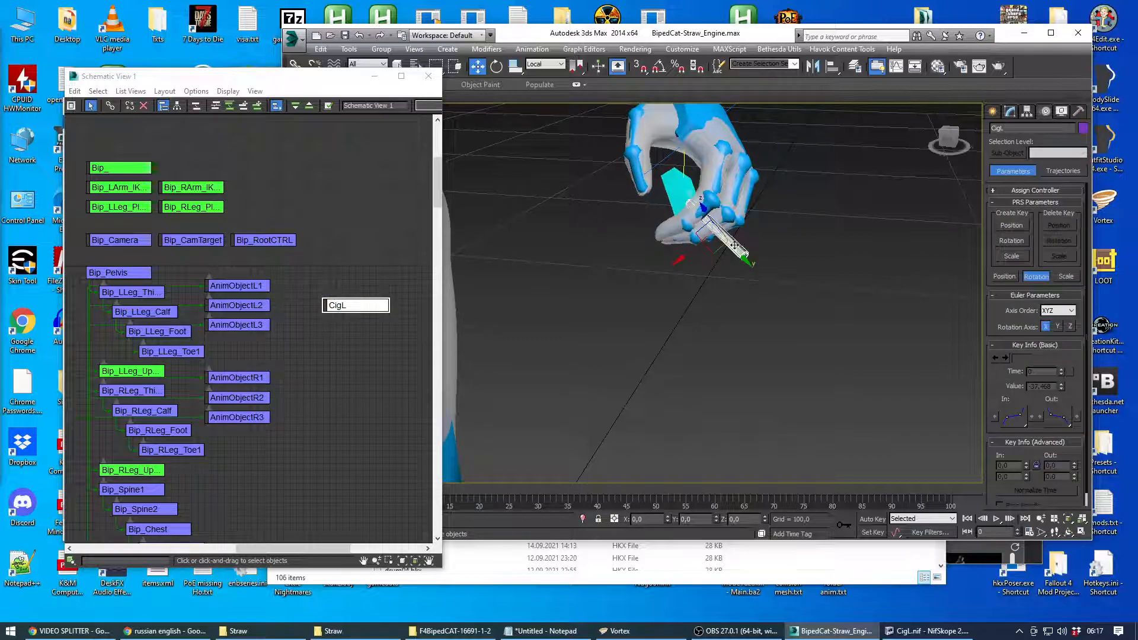
pyautogui.moveTo(319, 74); pyautogui.dragTo(314, 105)
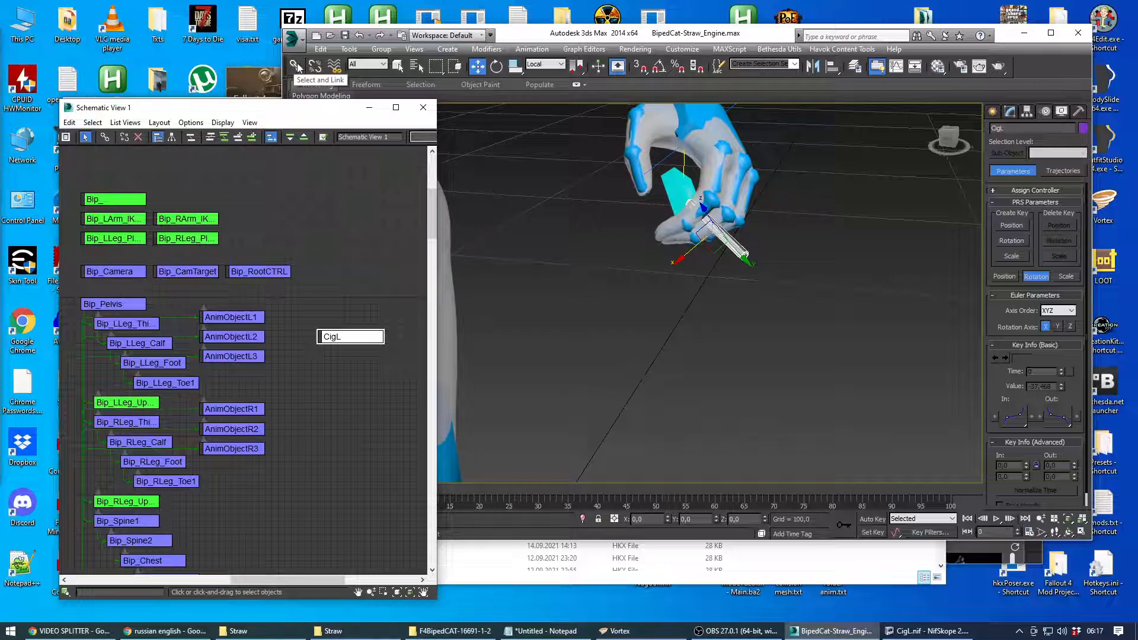
pyautogui.click(296, 65)
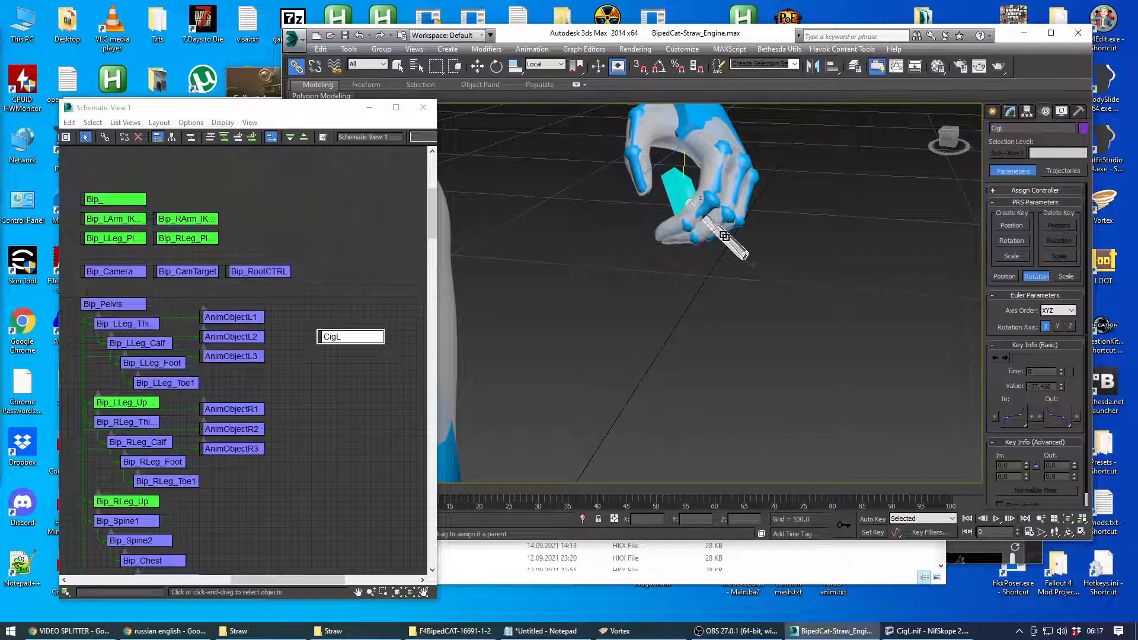
pyautogui.moveTo(725, 237); pyautogui.dragTo(725, 239)
pyautogui.scroll(5, 709, 227)
pyautogui.scroll(-5, 711, 227)
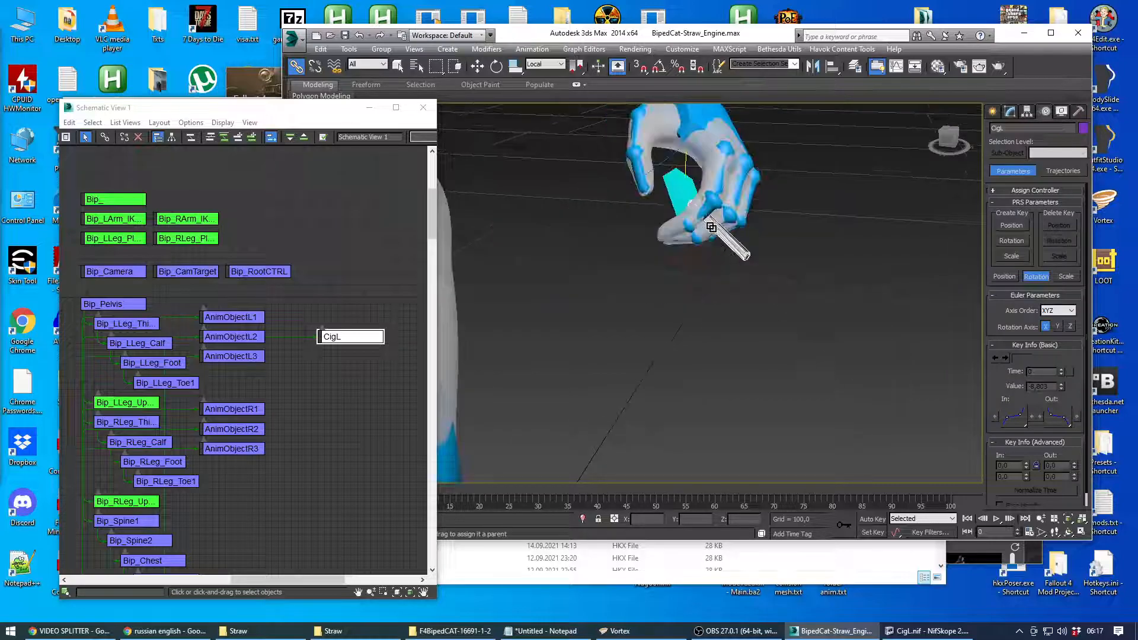
pyautogui.moveTo(949, 139); pyautogui.dragTo(776, 218)
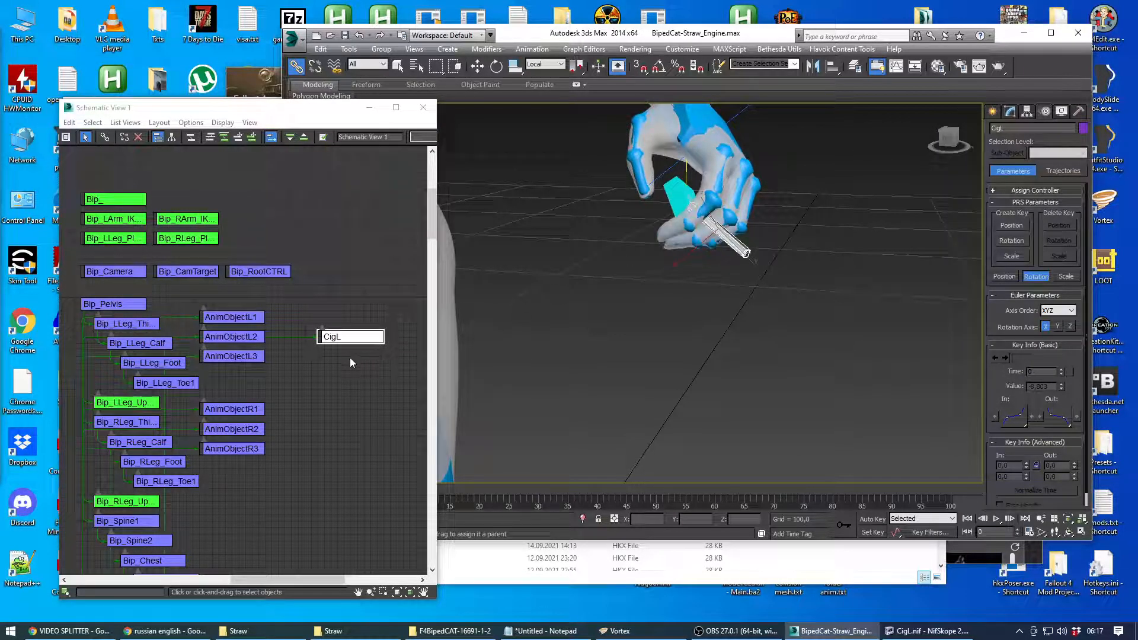
# Step: Reposition the CigL node level with and just beside AnimObjectL2 in the schematic view
pyautogui.moveTo(348, 337); pyautogui.dragTo(399, 394)
pyautogui.scroll(-2, 404, 347)
pyautogui.moveTo(433, 238)
pyautogui.mouseDown()
pyautogui.moveTo(436, 299)
pyautogui.moveTo(432, 235)
pyautogui.mouseUp()
pyautogui.moveTo(402, 354); pyautogui.dragTo(347, 297)
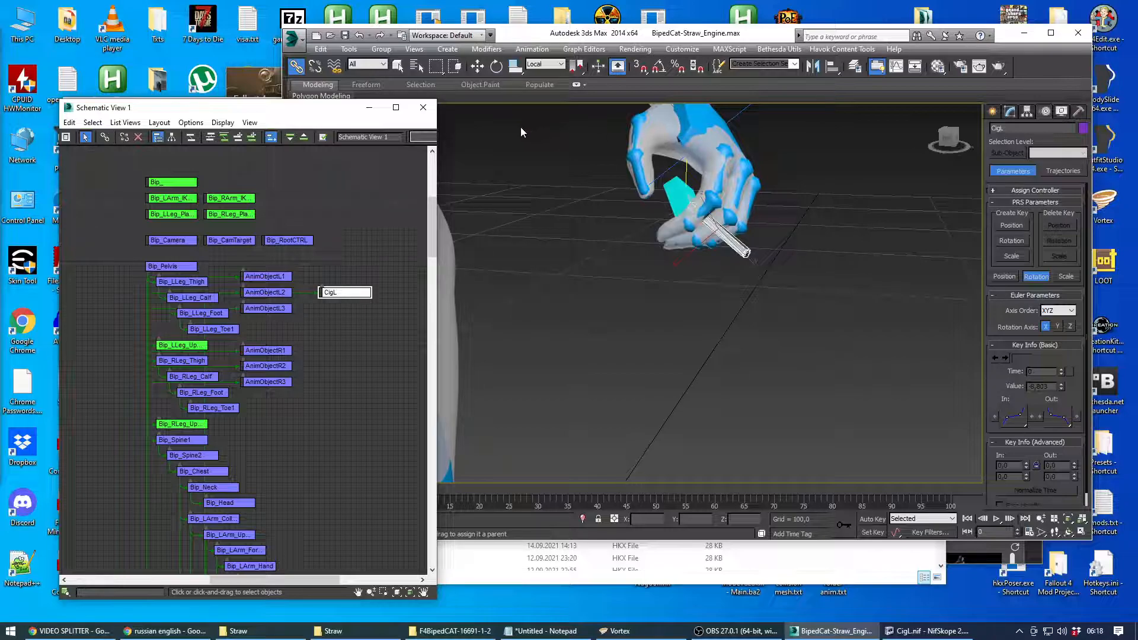
# Step: Select AnimObjectL2 and apply a Position Constraint to it with CigL as the target
pyautogui.click(265, 296)
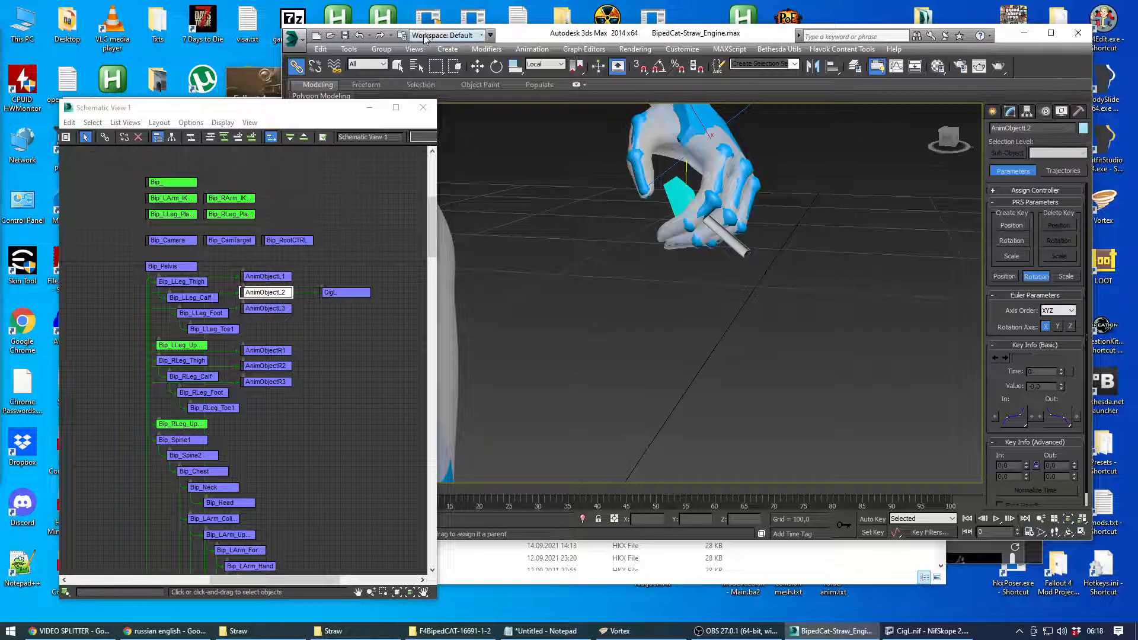
pyautogui.click(531, 50)
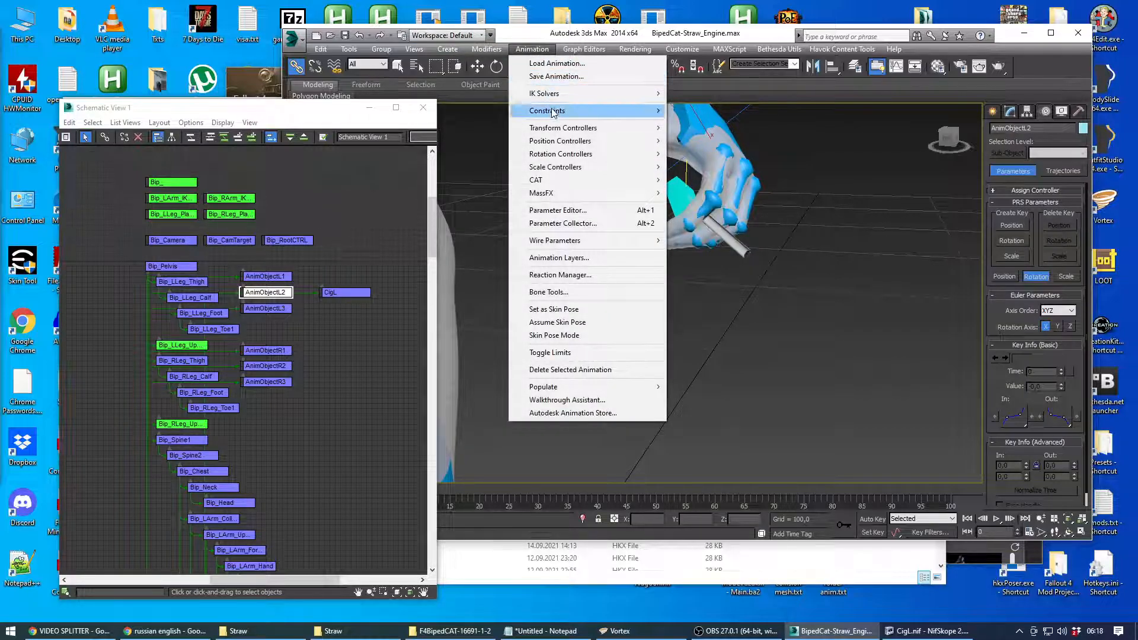
pyautogui.moveTo(551, 112)
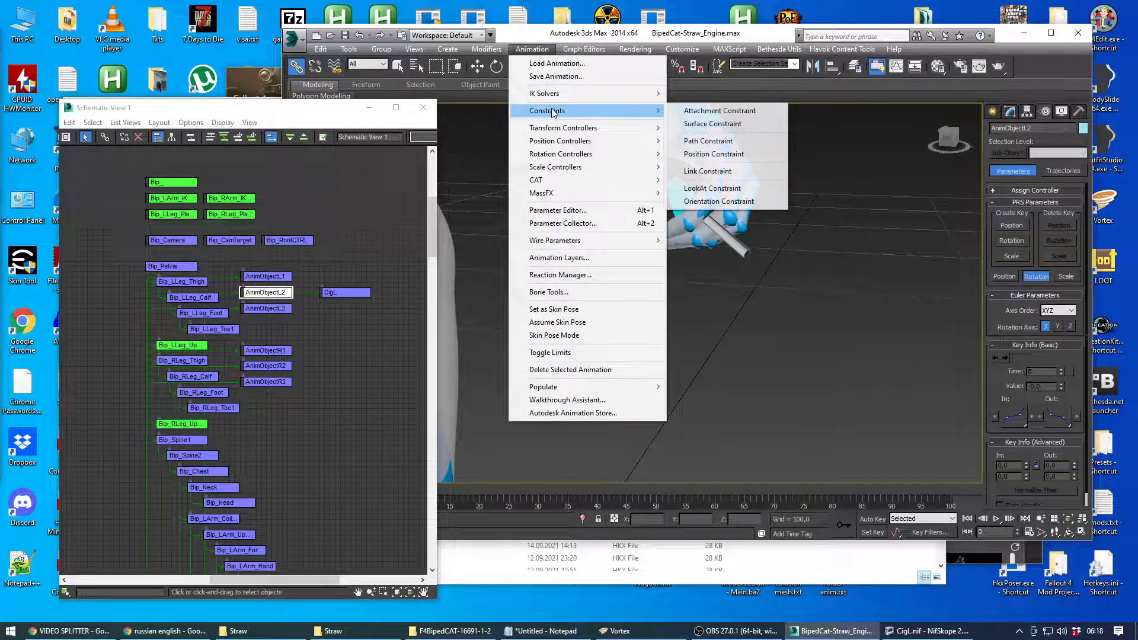
pyautogui.click(716, 155)
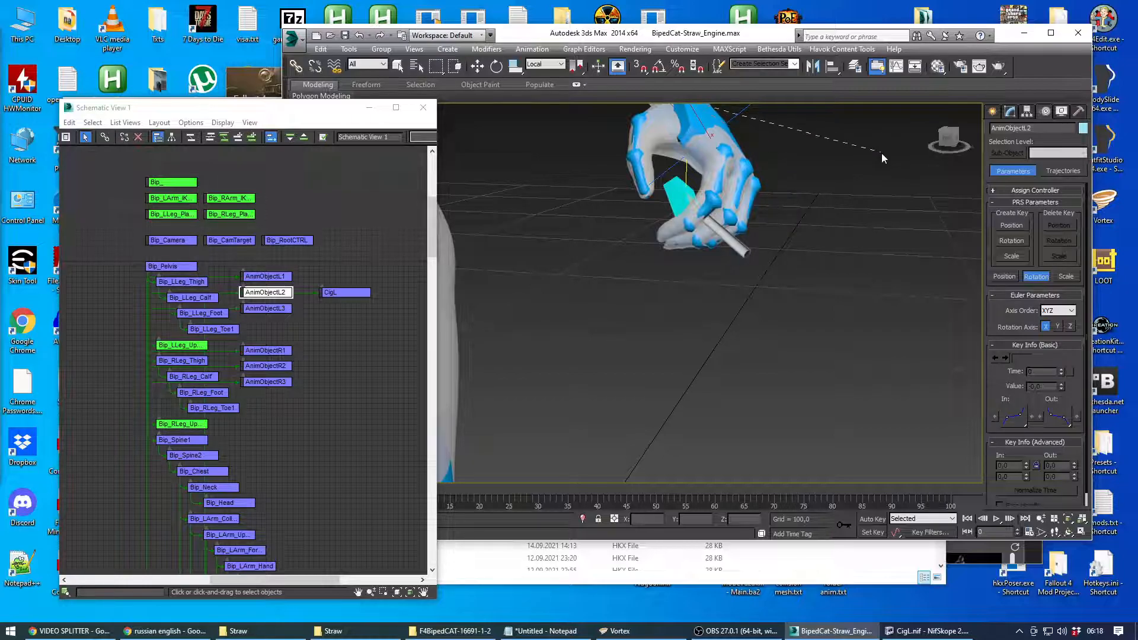
pyautogui.moveTo(804, 145); pyautogui.dragTo(834, 175, button='middle')
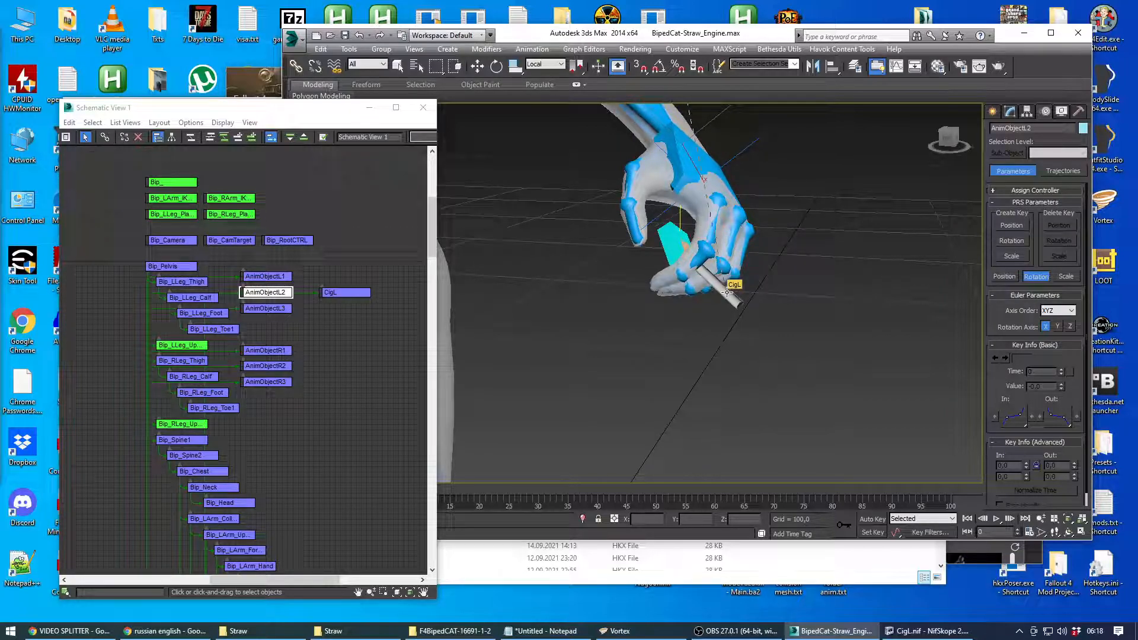
pyautogui.click(727, 292)
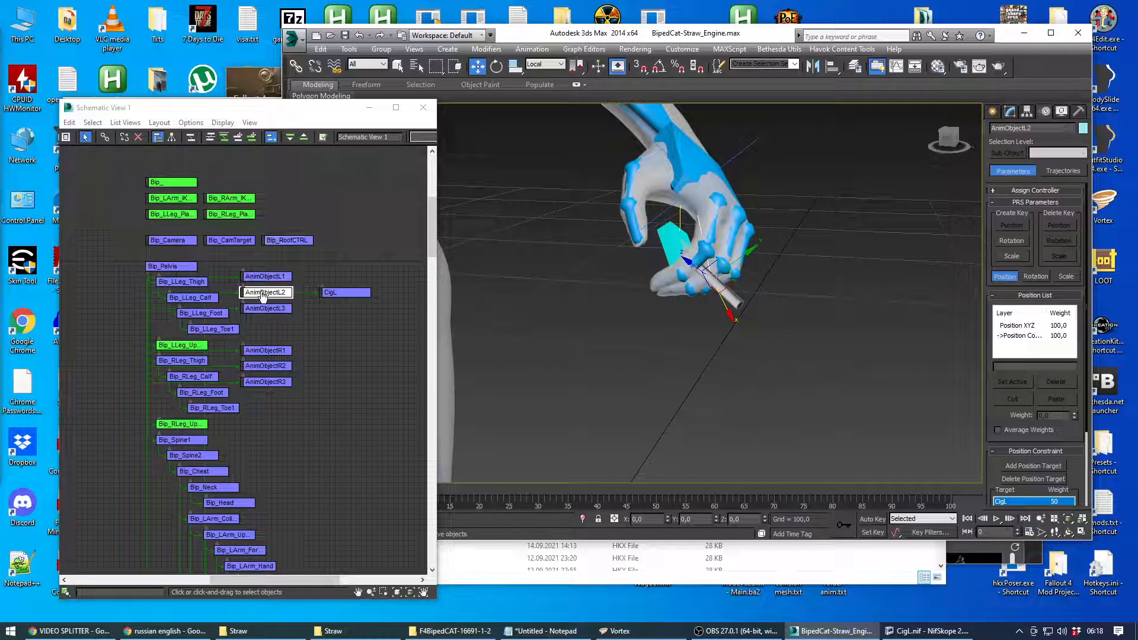
# Step: Apply an Orientation Constraint to AnimObjectL2 with CigL as the target
pyautogui.click(489, 50)
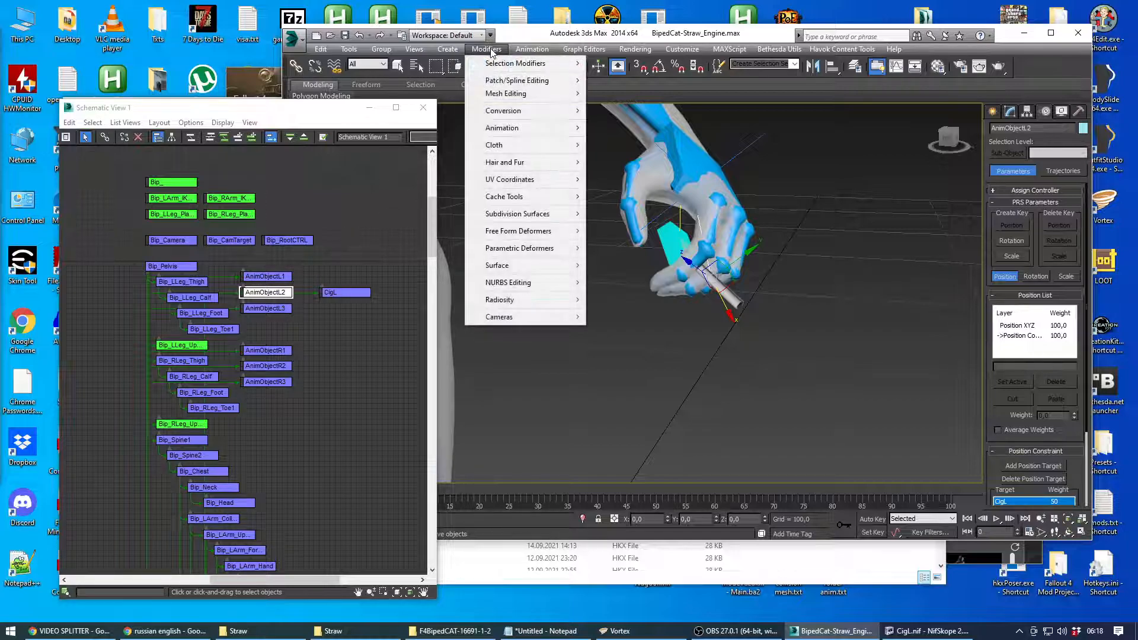
pyautogui.moveTo(521, 50)
pyautogui.moveTo(558, 113)
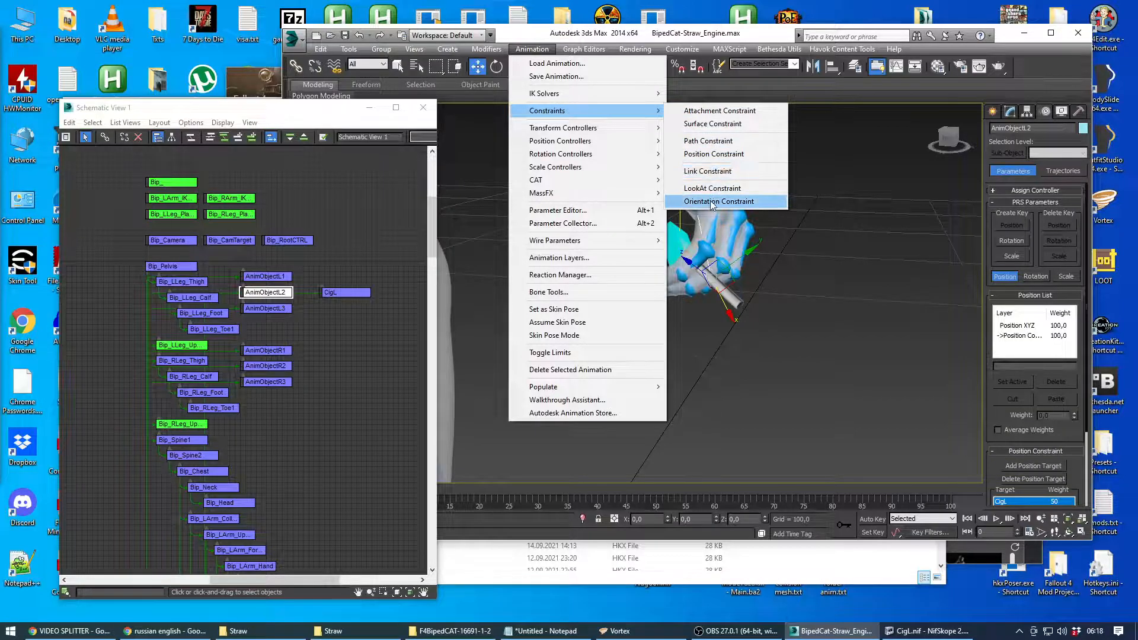
pyautogui.click(711, 201)
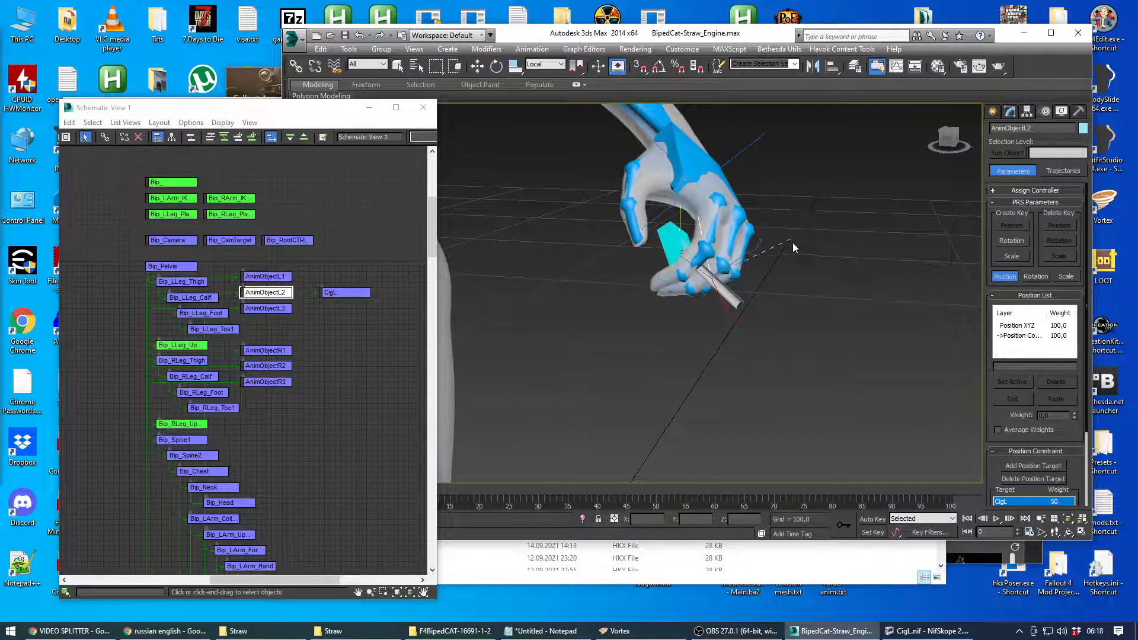
pyautogui.click(733, 299)
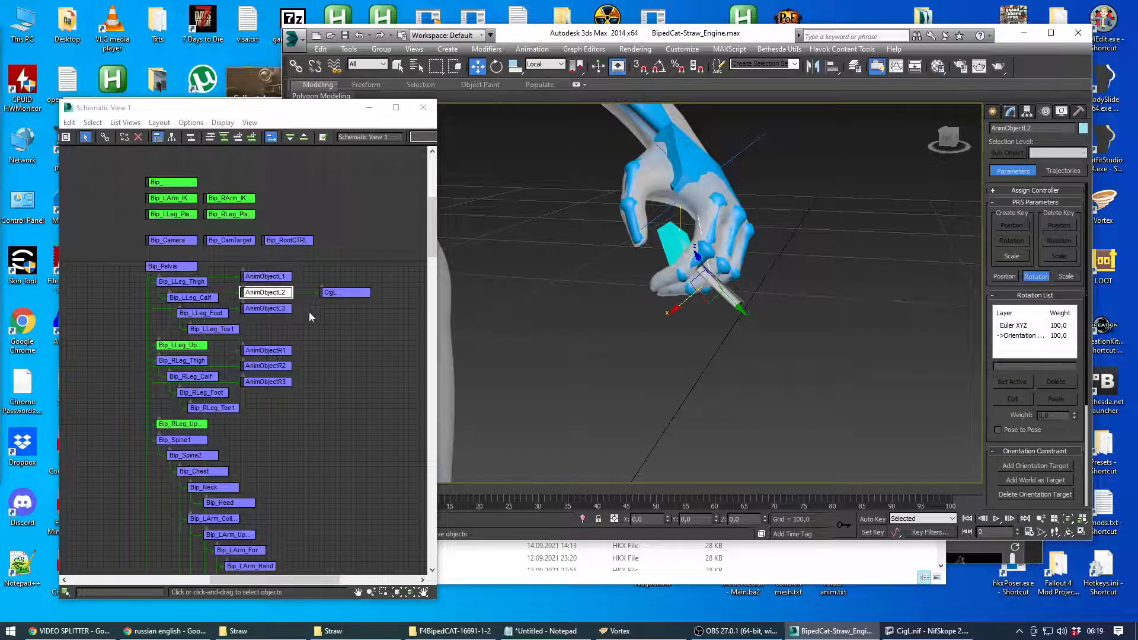
# Step: Minimize the schematic view and turn on Auto Key
pyautogui.moveTo(299, 113); pyautogui.dragTo(281, 80)
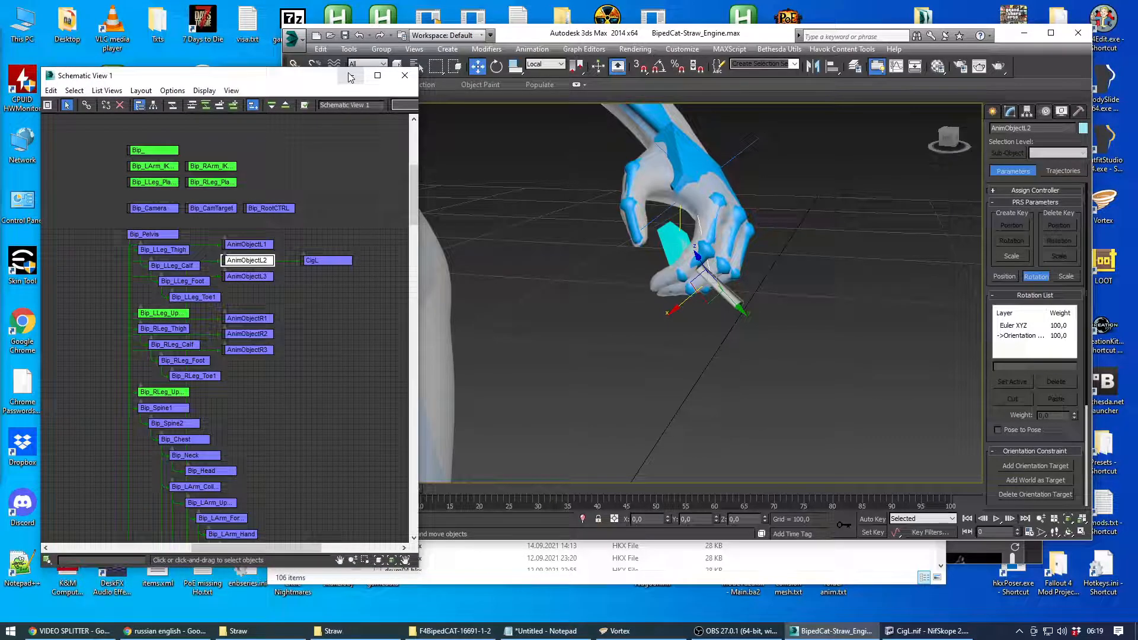
pyautogui.click(349, 76)
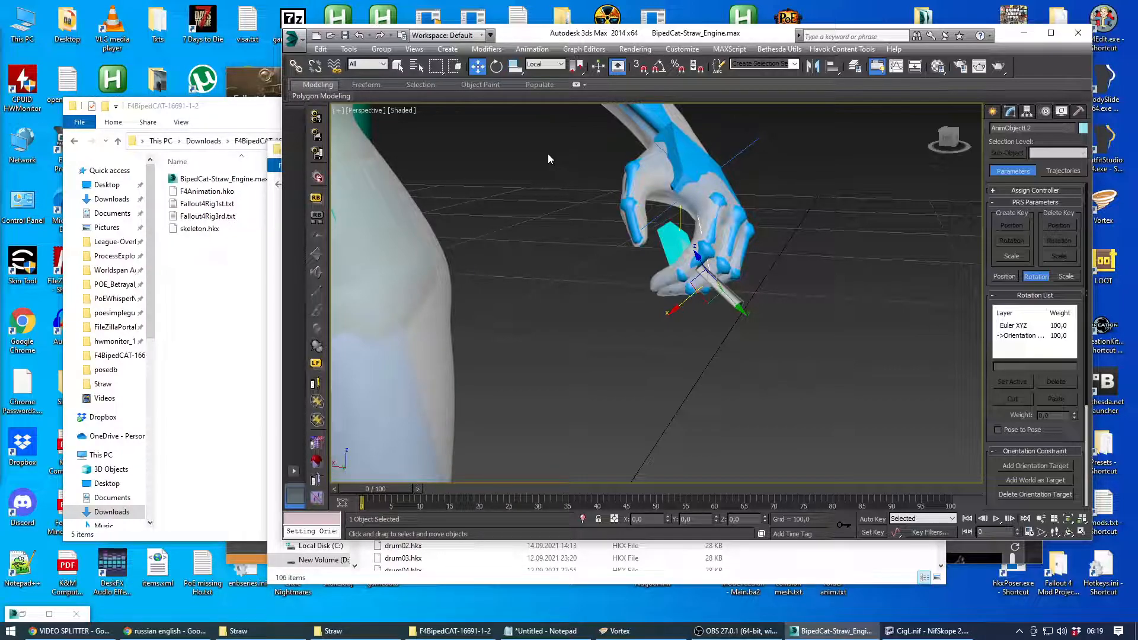
pyautogui.click(872, 520)
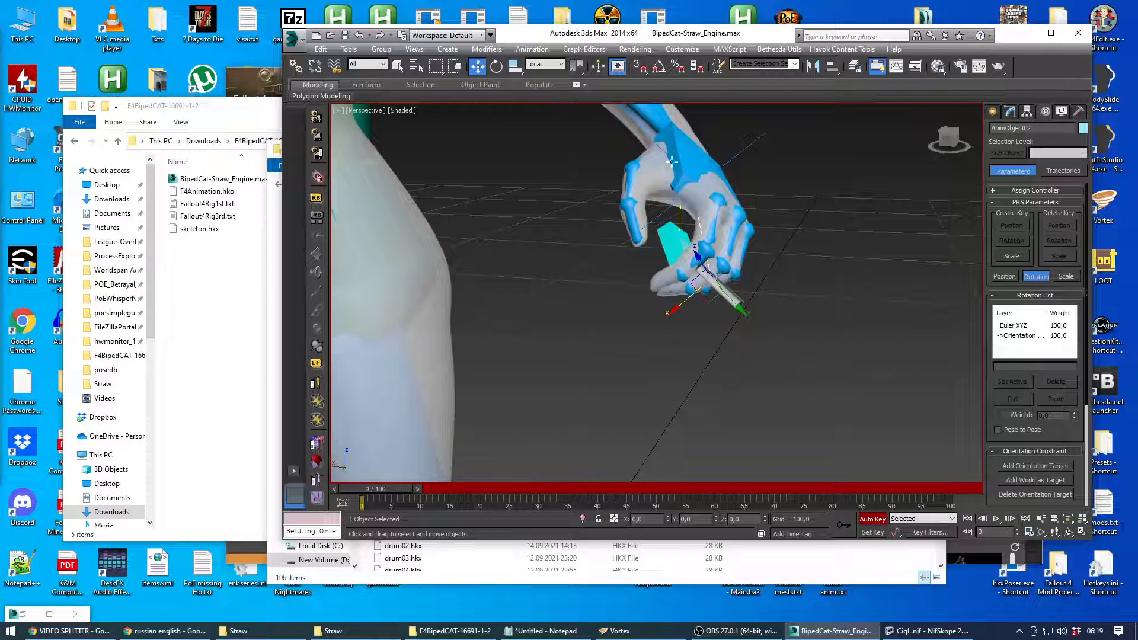
# Step: View the constrained AnimObjectL2 at the left hand from other angles and restore the minimized schematic view
pyautogui.moveTo(952, 139)
pyautogui.mouseDown()
pyautogui.moveTo(872, 141)
pyautogui.moveTo(955, 140)
pyautogui.mouseUp()
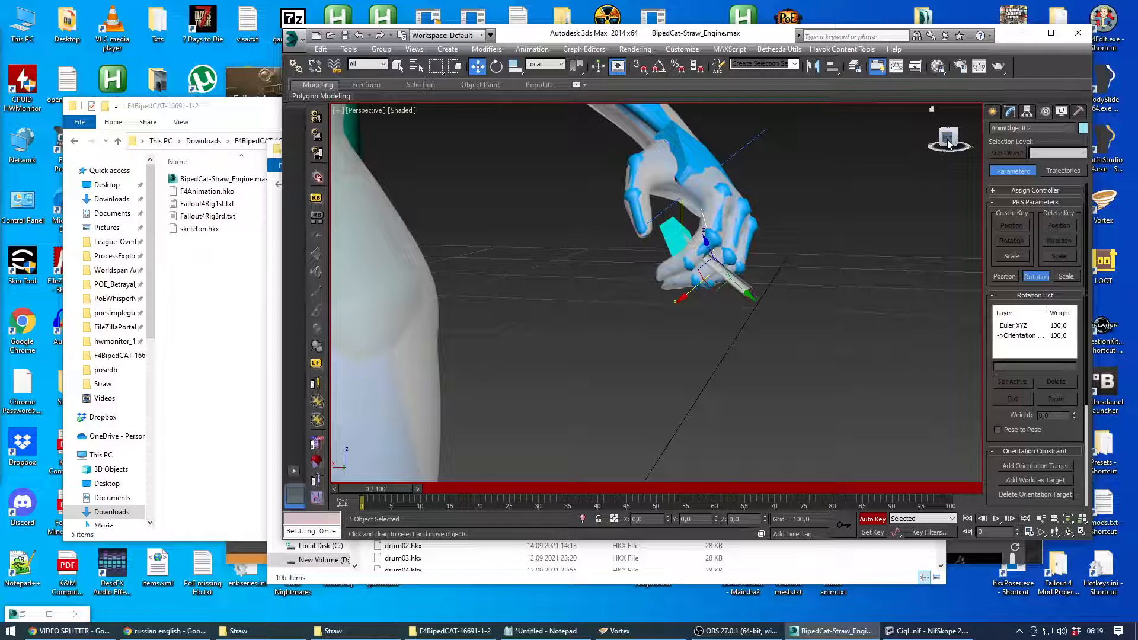
pyautogui.moveTo(948, 143)
pyautogui.mouseDown()
pyautogui.moveTo(952, 159)
pyautogui.moveTo(949, 144)
pyautogui.mouseUp()
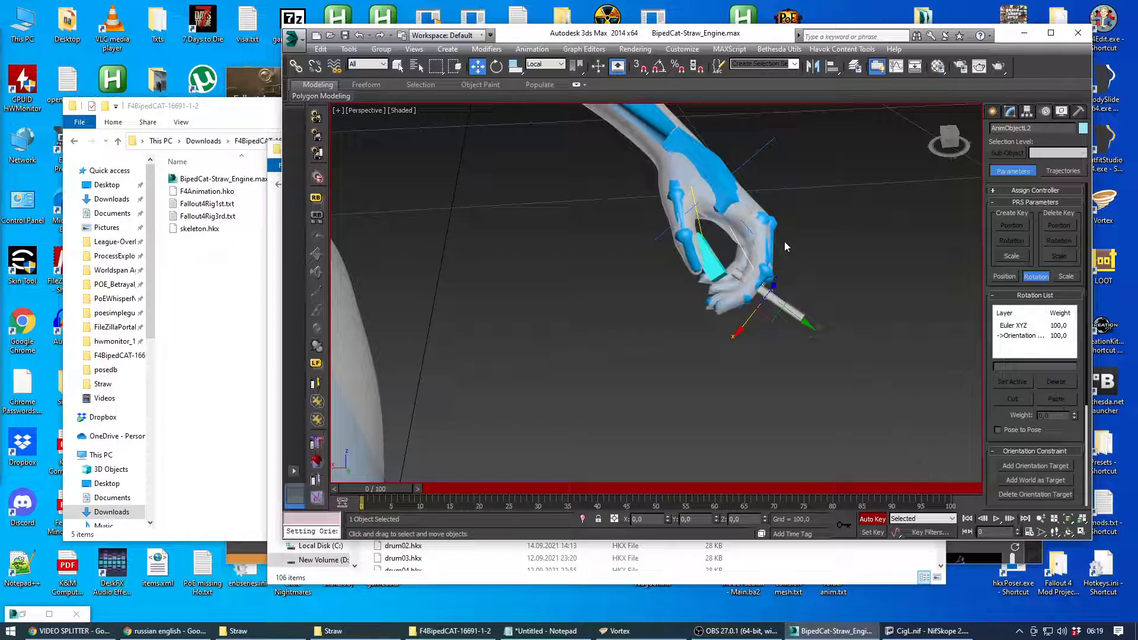
pyautogui.click(22, 613)
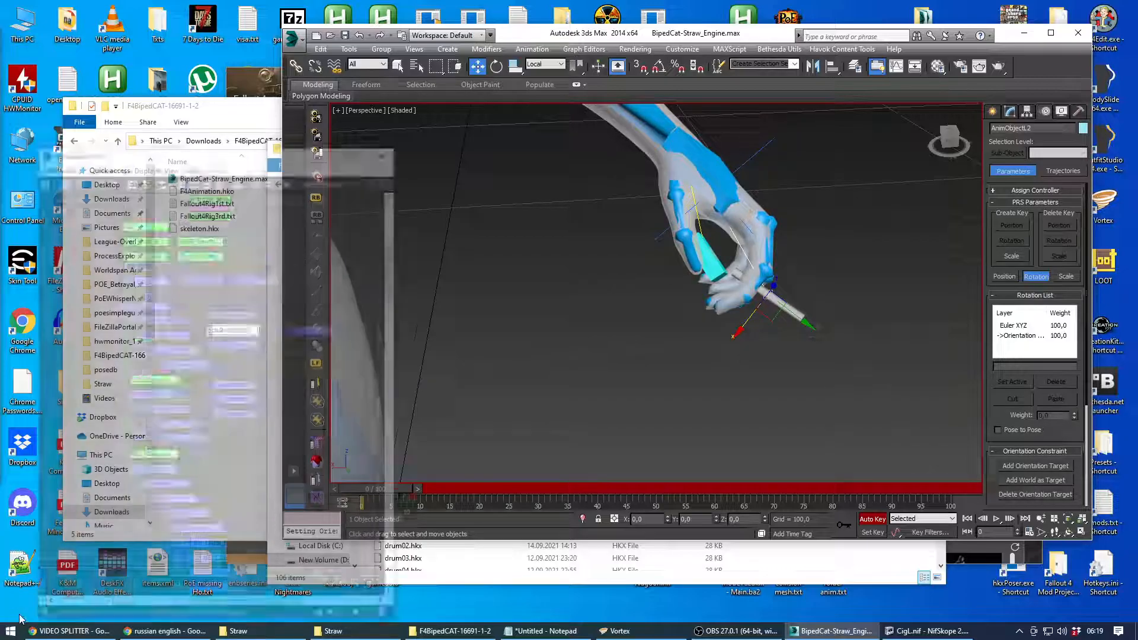
# Step: Select the Root bone in the schematic view and open the Dope Sheet, fitting its window on the screen
pyautogui.moveTo(226, 549); pyautogui.dragTo(155, 548)
pyautogui.click(142, 234)
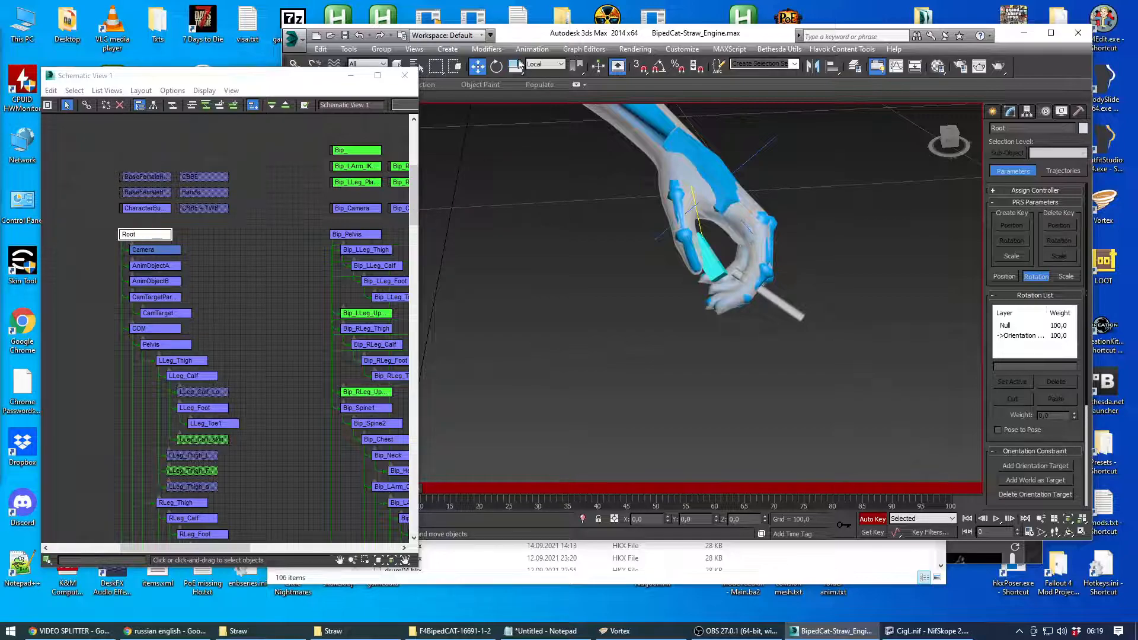
pyautogui.click(576, 51)
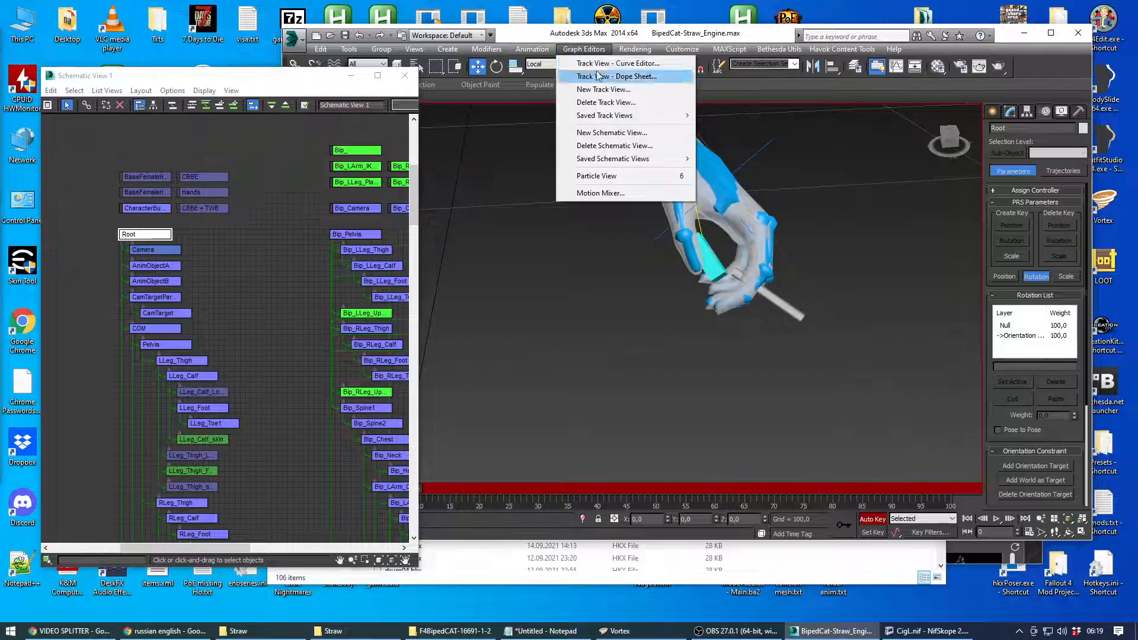
pyautogui.click(665, 77)
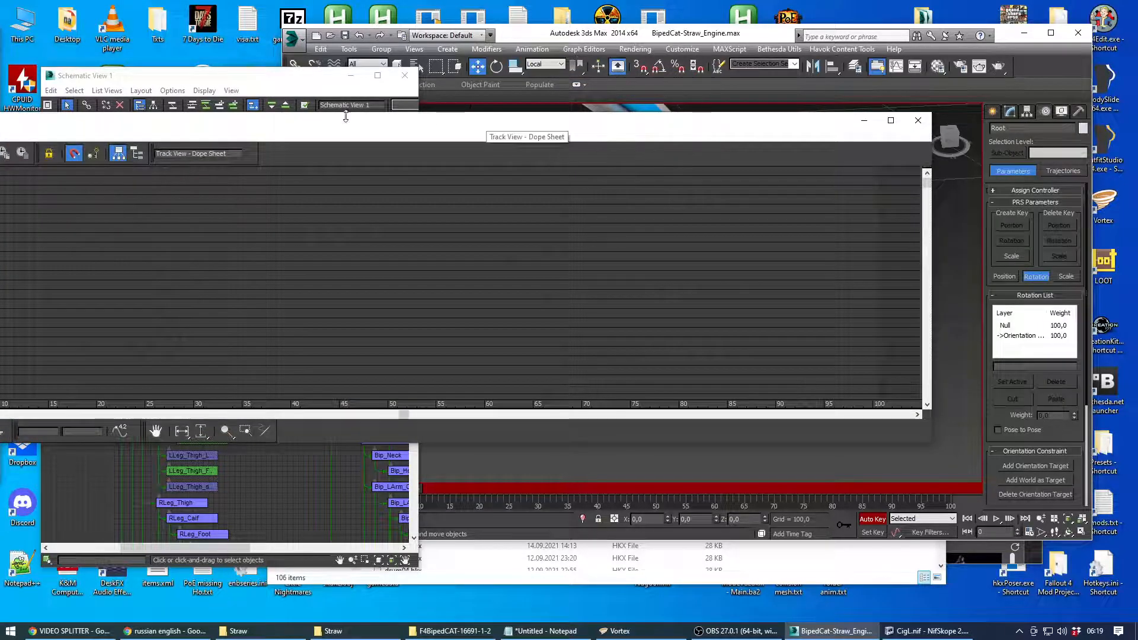
pyautogui.moveTo(246, 119); pyautogui.dragTo(577, 141)
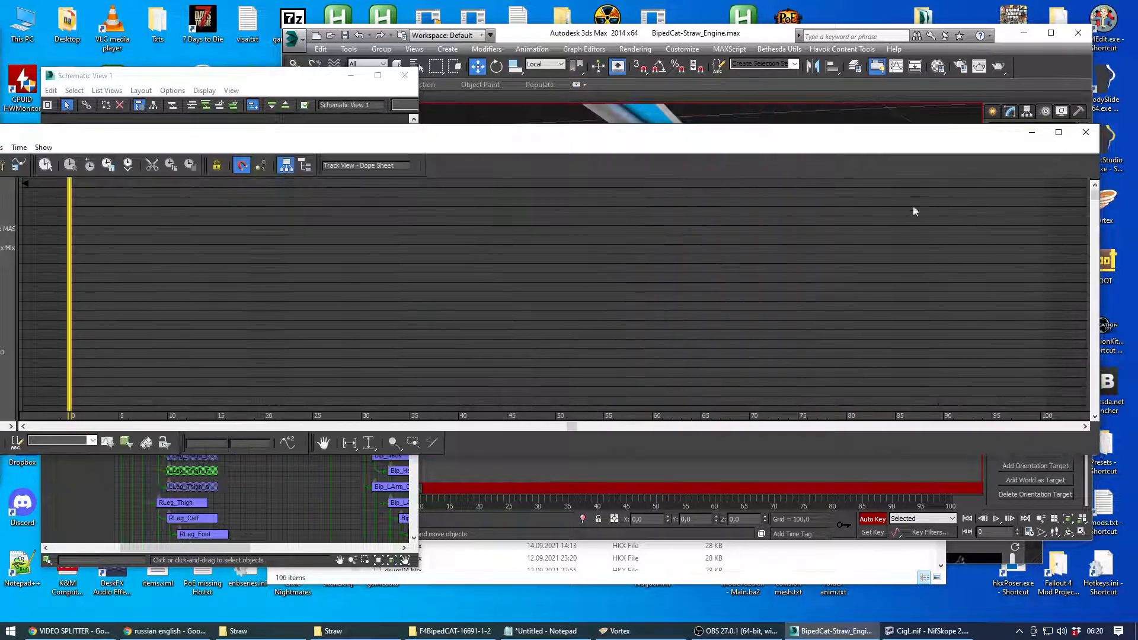
pyautogui.moveTo(1089, 236); pyautogui.dragTo(941, 236)
pyautogui.moveTo(457, 132); pyautogui.dragTo(616, 121)
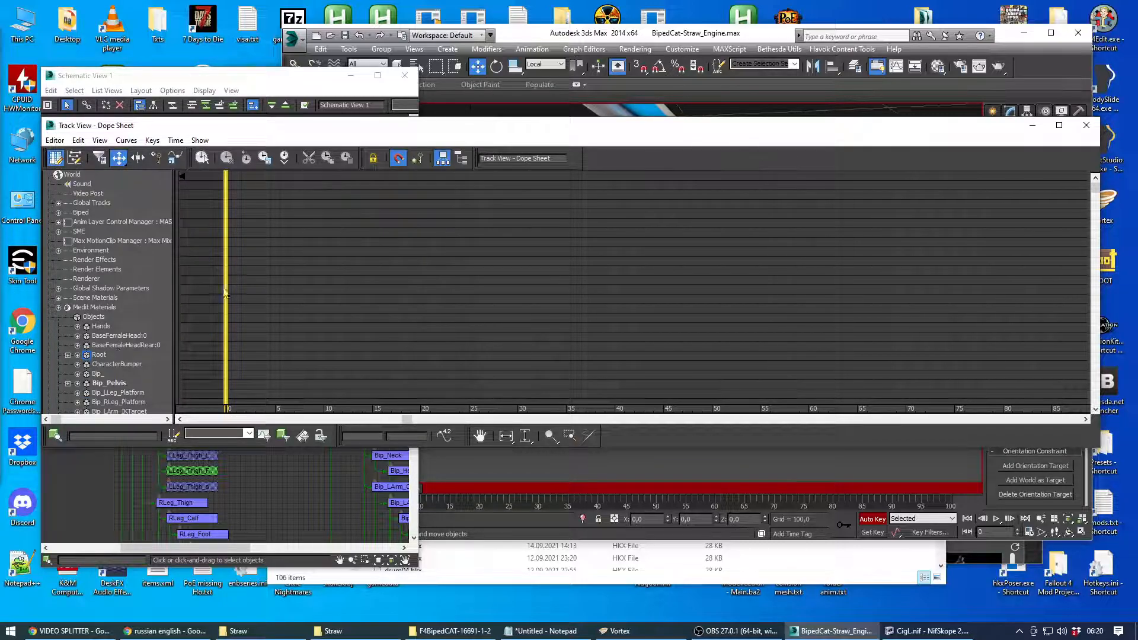
# Step: Expand Root's tracks in the Dope Sheet and add a note track to its Transform track
pyautogui.click(78, 354)
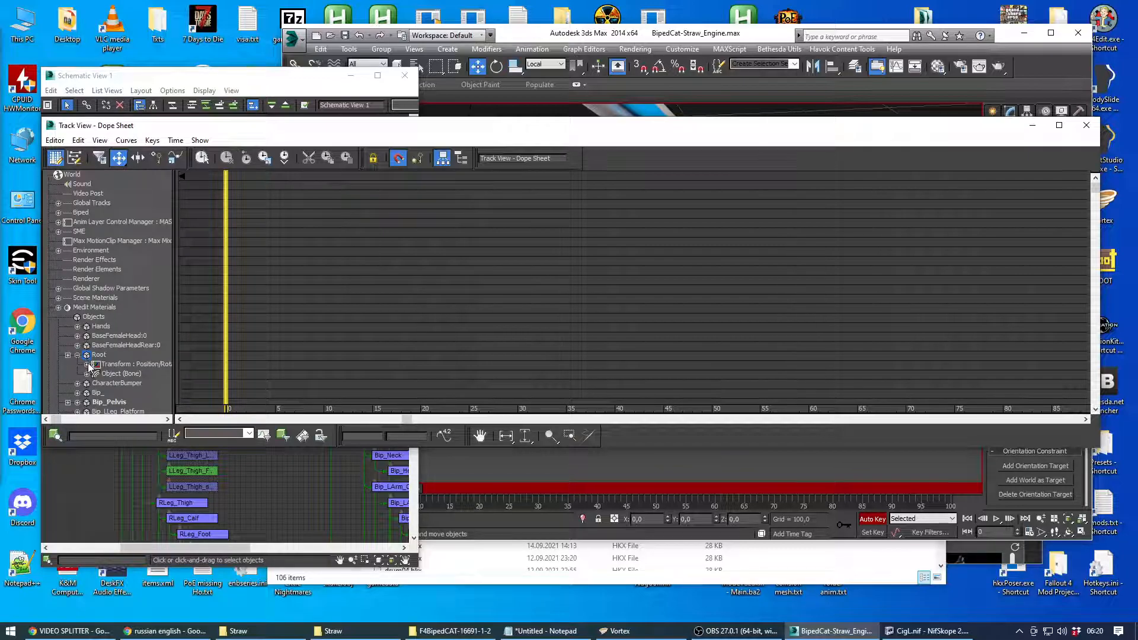
pyautogui.click(86, 364)
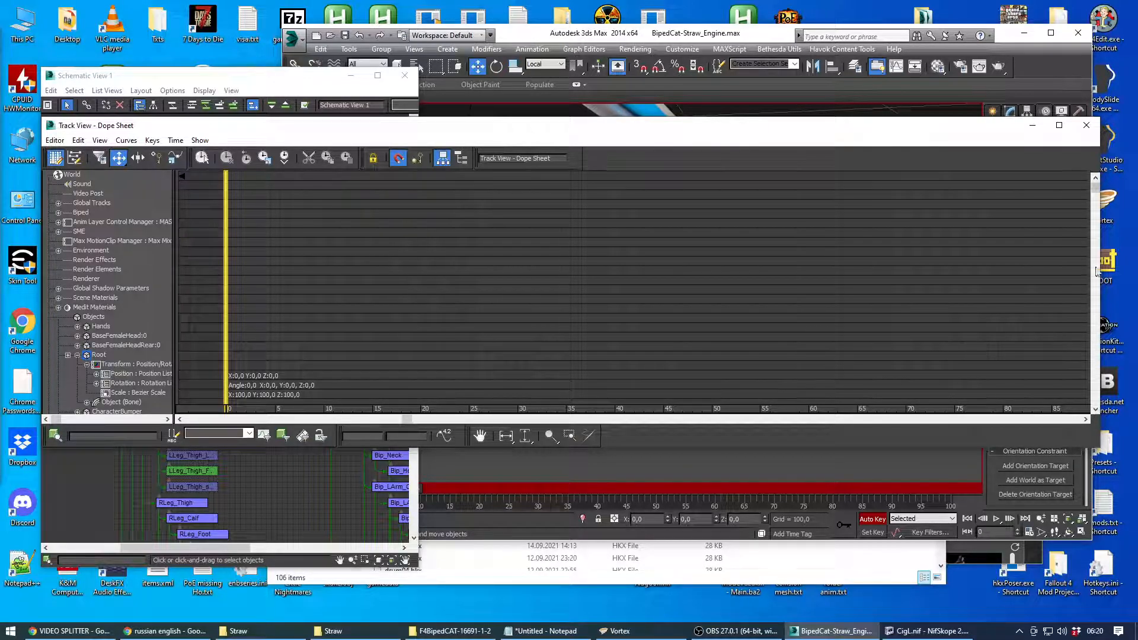
pyautogui.moveTo(1095, 192); pyautogui.dragTo(1096, 220)
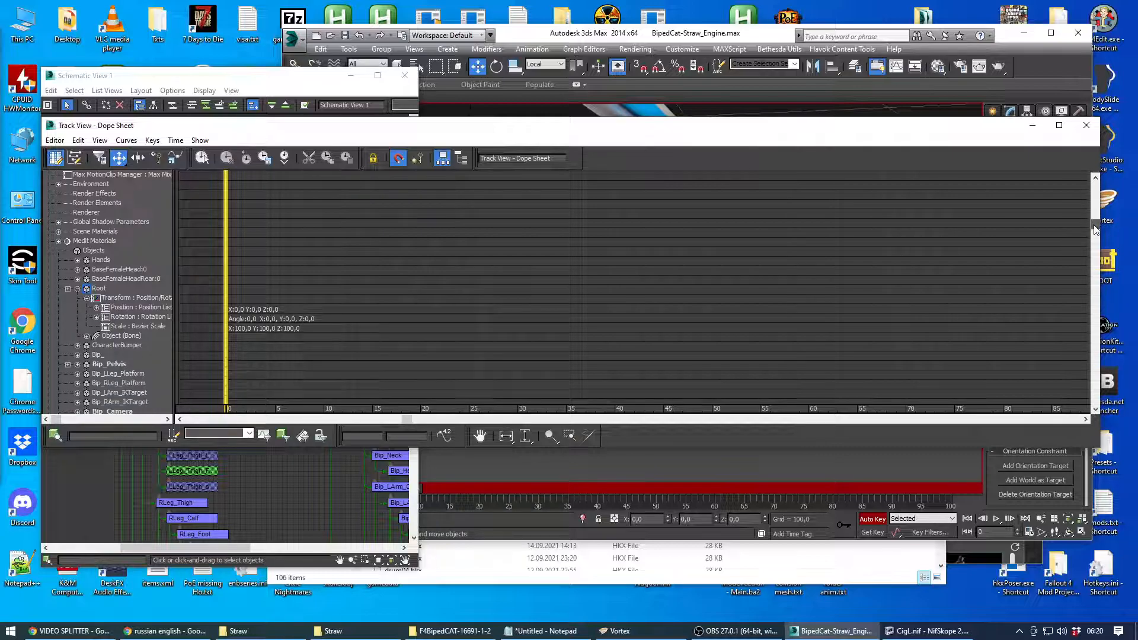
pyautogui.click(114, 298)
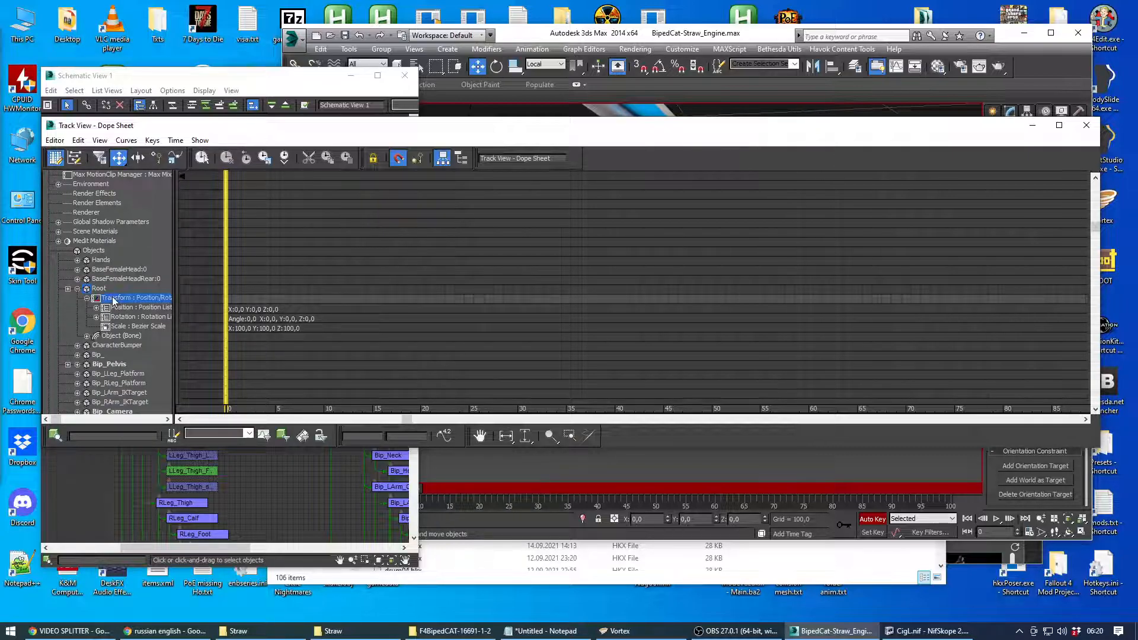
pyautogui.click(77, 142)
pyautogui.moveTo(123, 235)
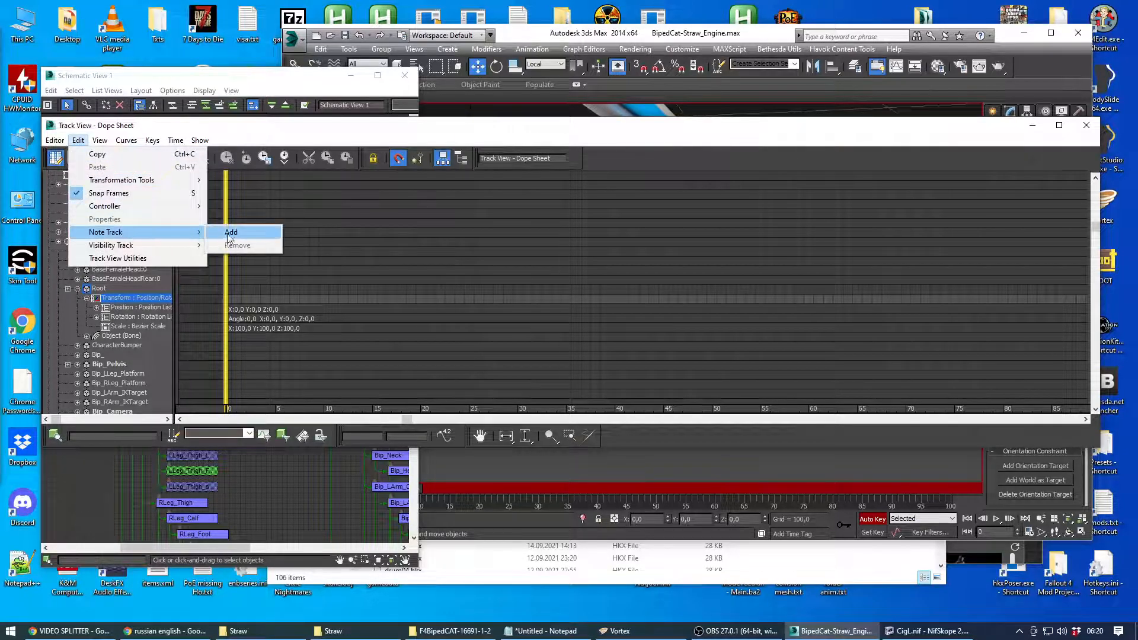
pyautogui.click(232, 233)
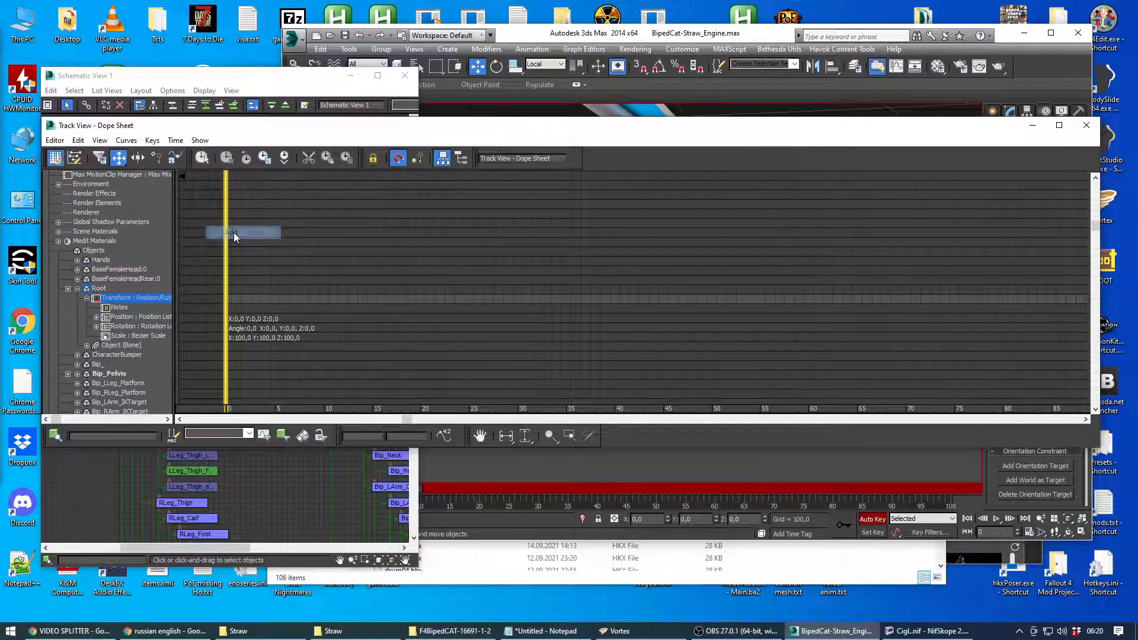
# Step: Add three keys to Root's Notes track at about frames 11, 25 and 38
pyautogui.click(120, 307)
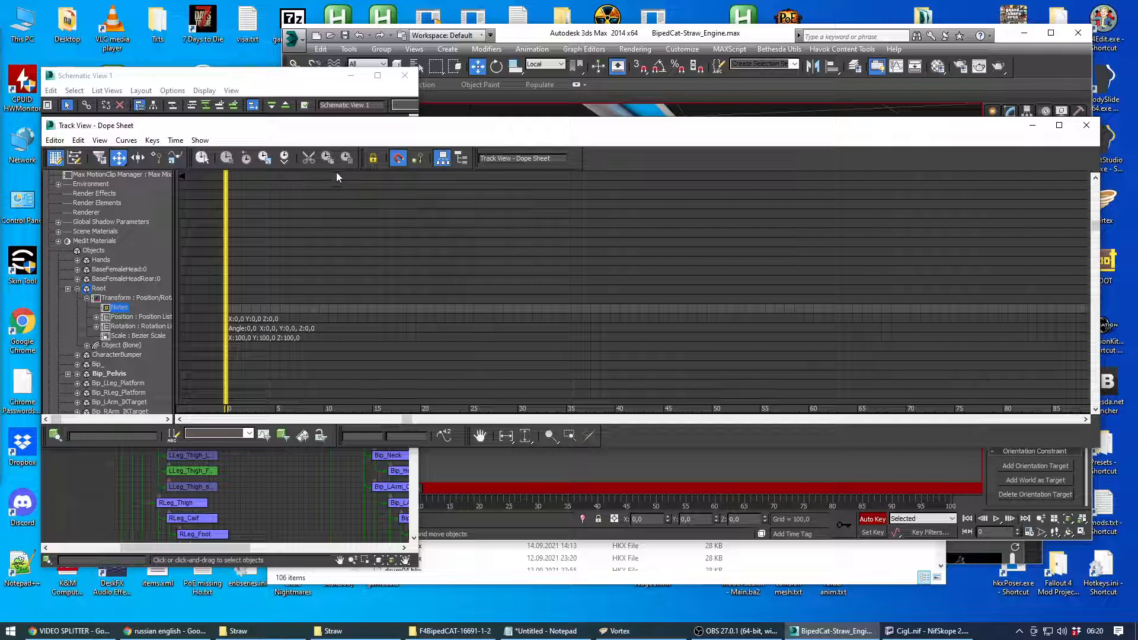
pyautogui.click(157, 159)
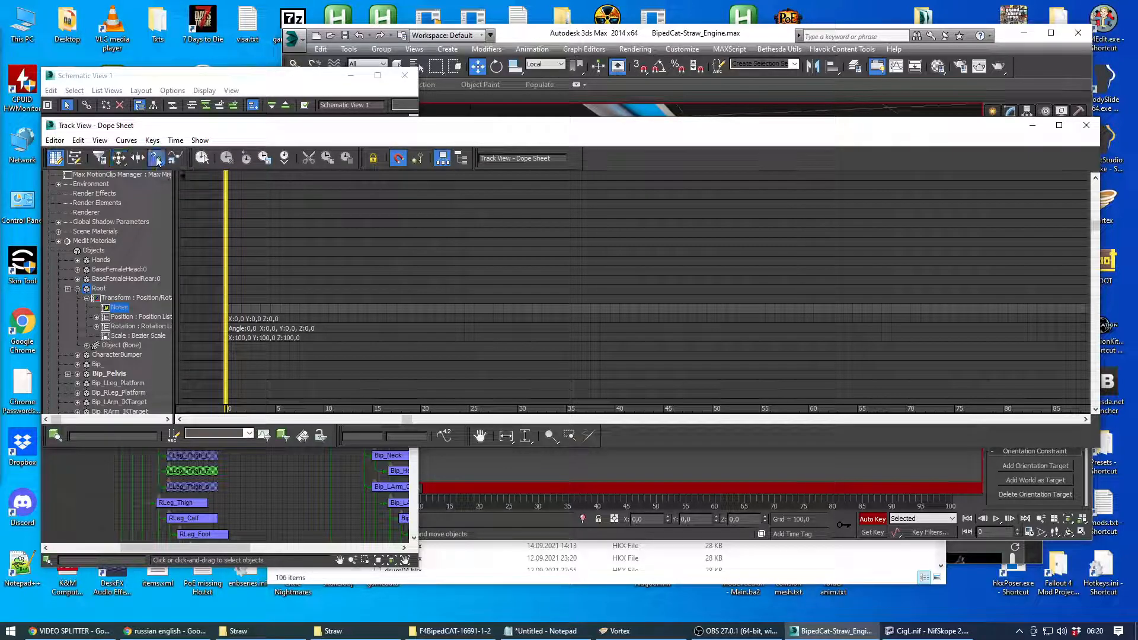
pyautogui.click(333, 307)
pyautogui.click(468, 308)
pyautogui.click(596, 309)
pyautogui.click(118, 159)
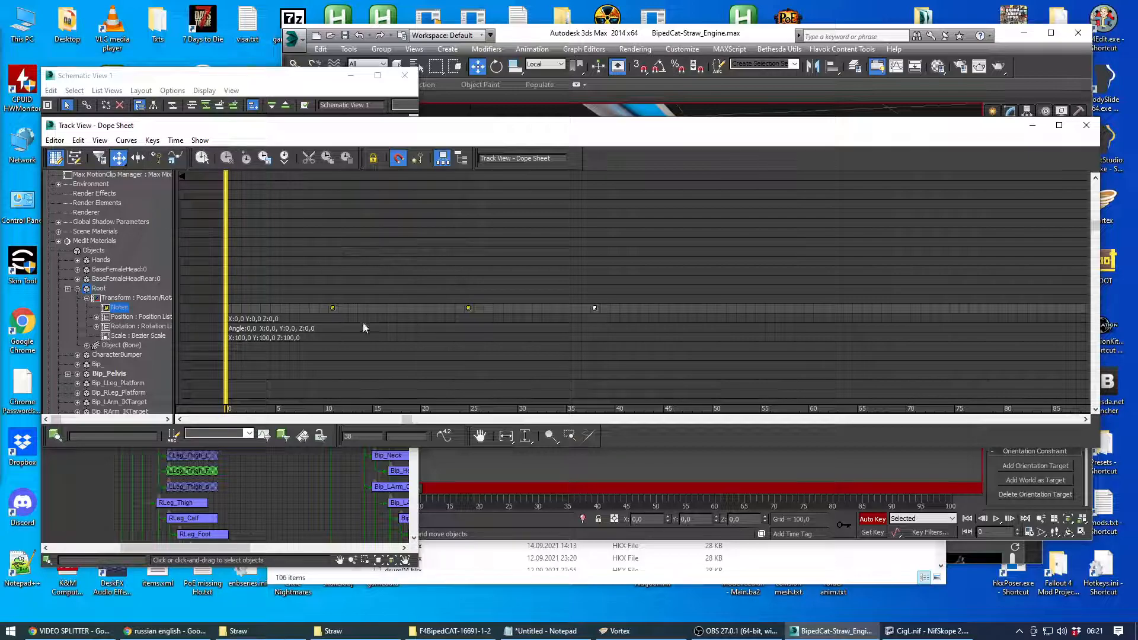
# Step: Open the notes of the first note key and step through the entries of all three keys
pyautogui.rightClick(332, 308)
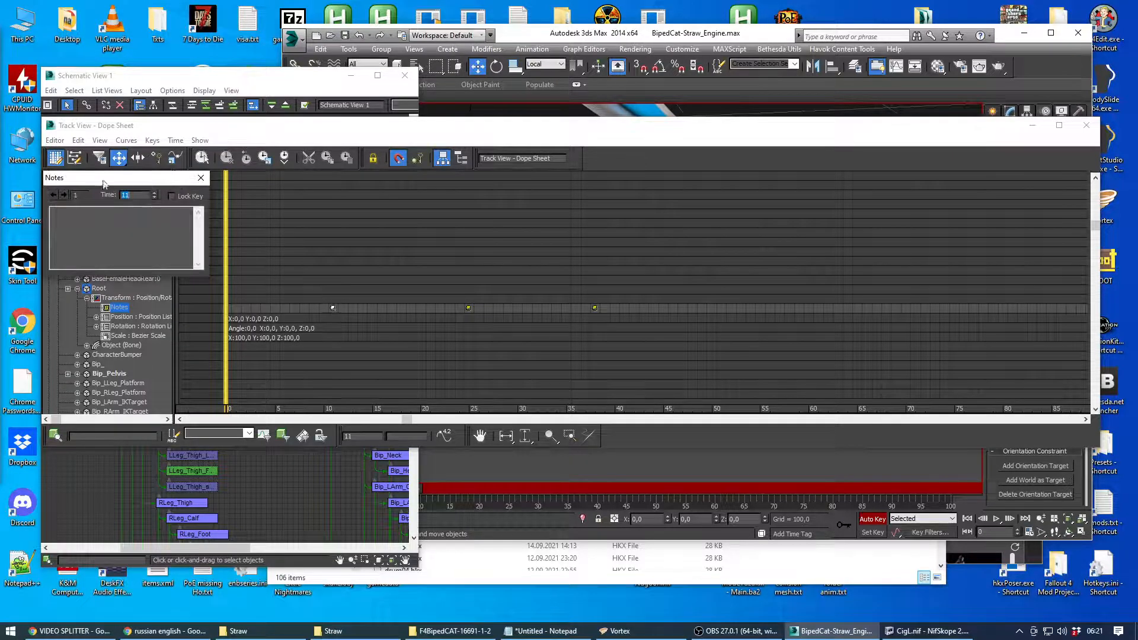
pyautogui.moveTo(101, 179); pyautogui.dragTo(337, 188)
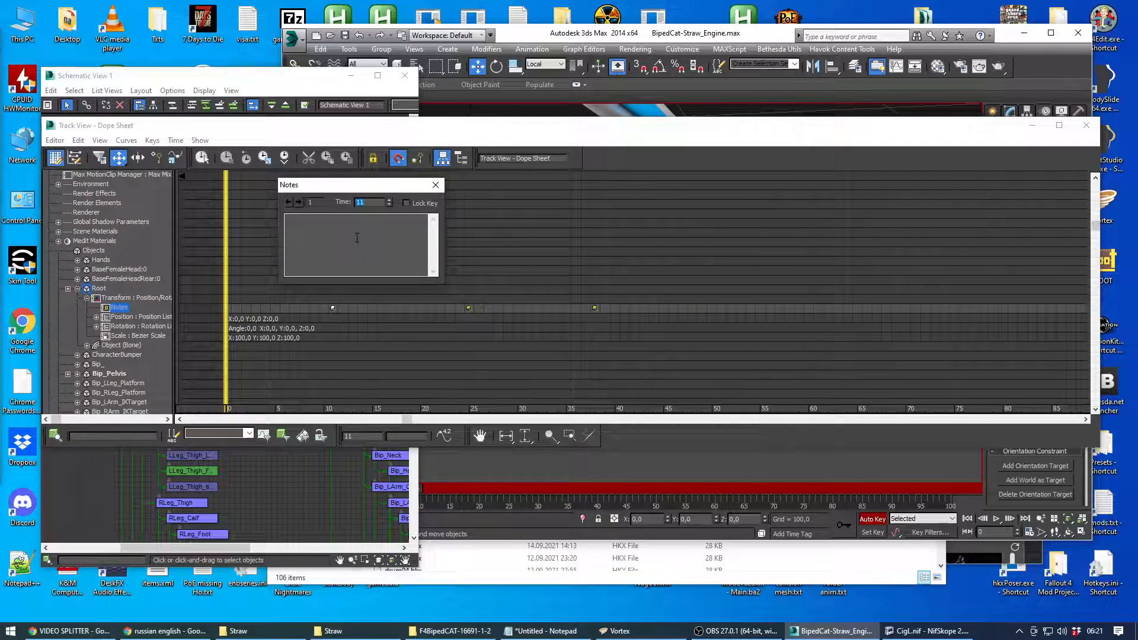
pyautogui.click(299, 203)
pyautogui.click(299, 203)
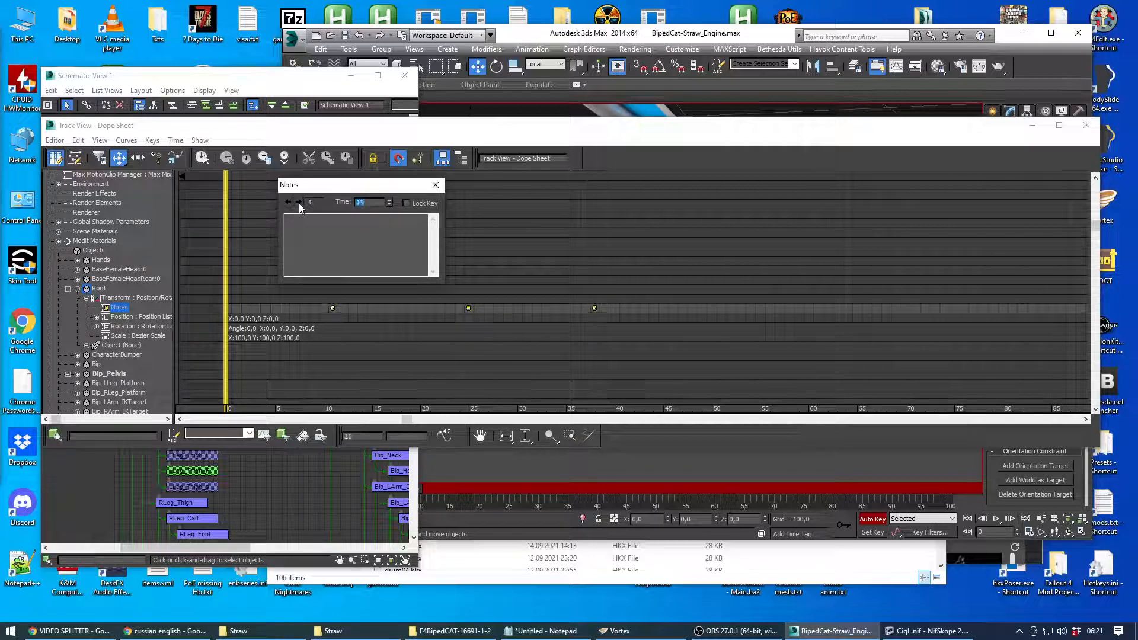
pyautogui.click(300, 203)
pyautogui.click(299, 202)
pyautogui.click(298, 201)
pyautogui.click(298, 202)
pyautogui.click(468, 307)
pyautogui.click(298, 202)
pyautogui.click(298, 202)
# Step: Enter AnimObjLoad.CigL as the note text of the first key
pyautogui.click(321, 242)
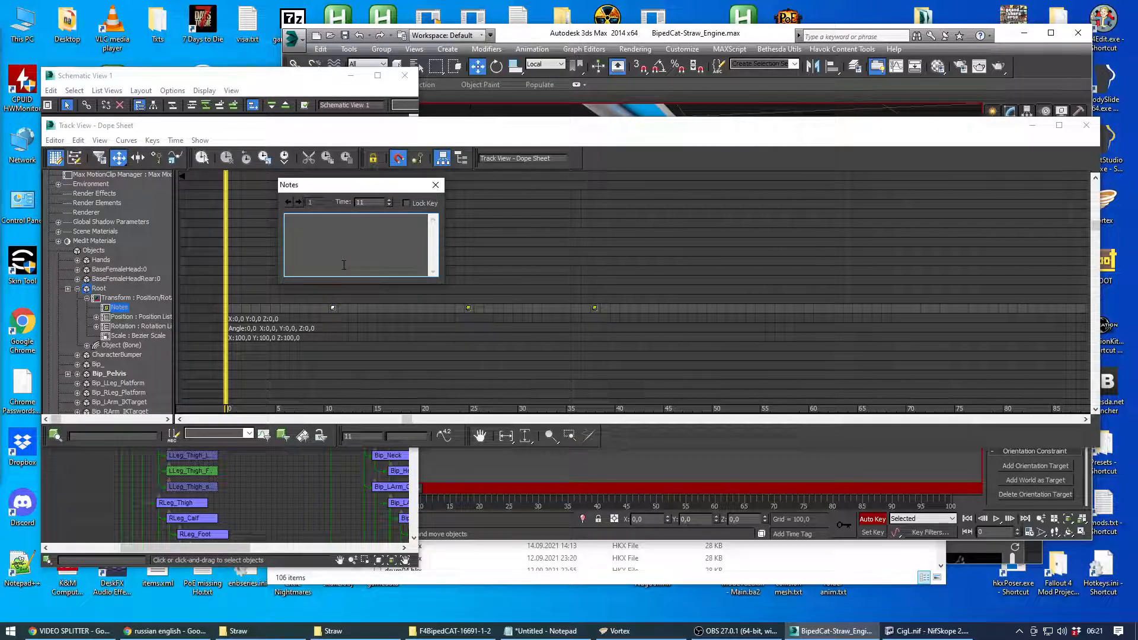
pyautogui.write('AnimObjLoad.')
pyautogui.write('CigL')
# Step: Enter AnimObjDraw.CigL as the note text of the second key
pyautogui.click(299, 202)
pyautogui.click(358, 247)
pyautogui.write('4nim')
pyautogui.write('Fraw.CiL')
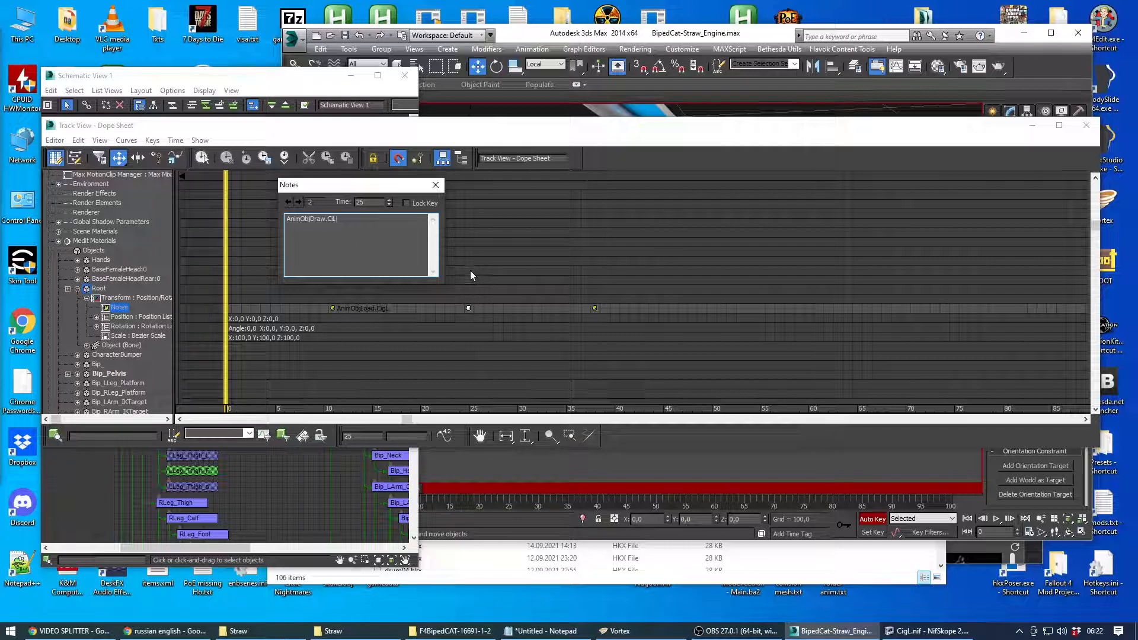
pyautogui.press('BackSpace')
pyautogui.write('gL')
# Step: Enter AnimObjUnequip as the note text of the third key
pyautogui.click(299, 202)
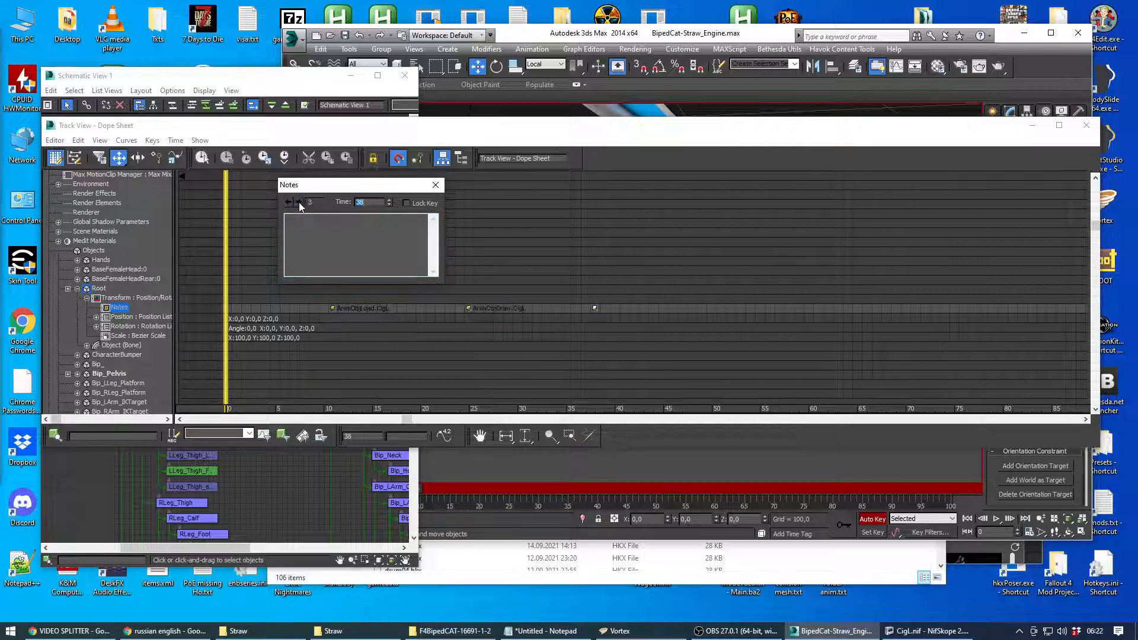
pyautogui.click(347, 244)
pyautogui.write('Anim')
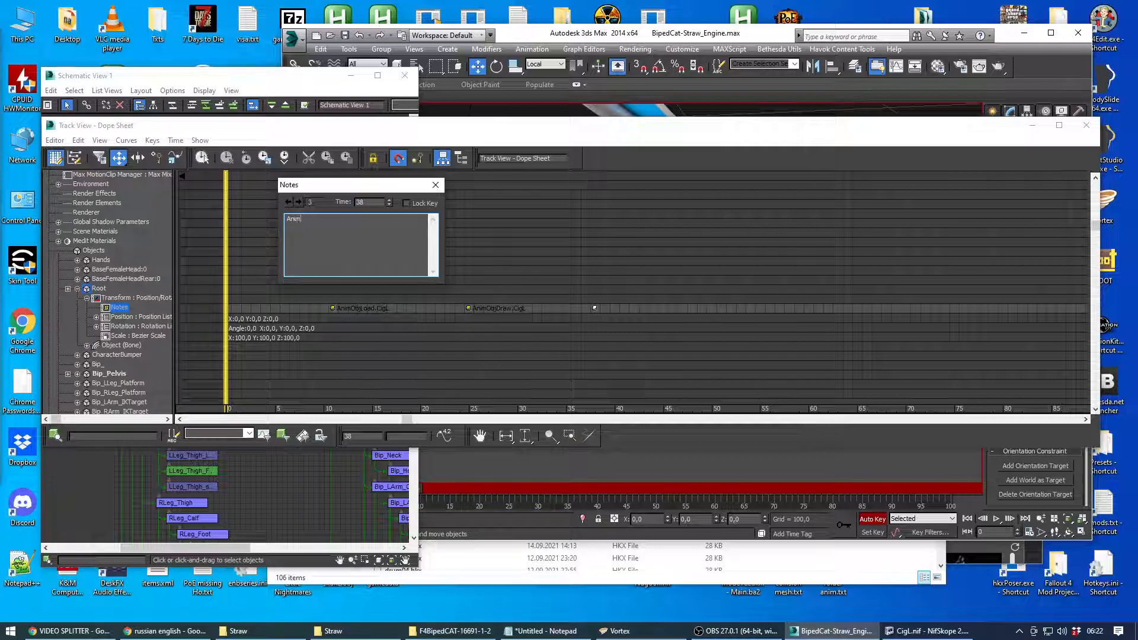
pyautogui.write('ObjUnequip')
# Step: Set the time of the AnimObjLoad.CigL note key to 0 and the AnimObjDraw.CigL note key to 1
pyautogui.click(287, 201)
pyautogui.click(288, 201)
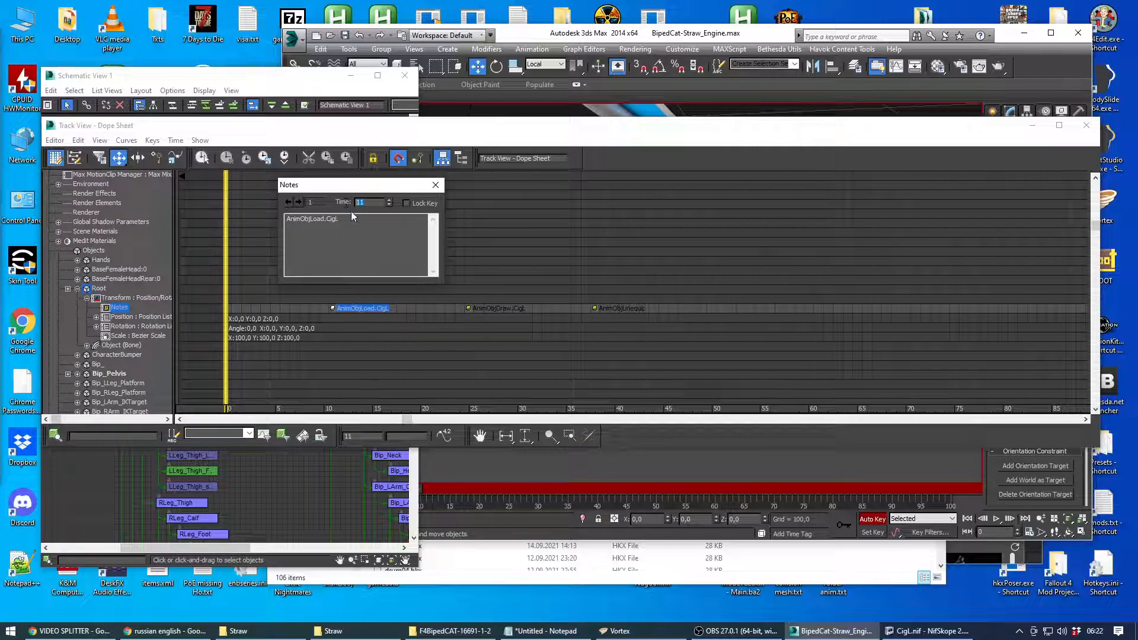
pyautogui.write('0')
pyautogui.press('Return')
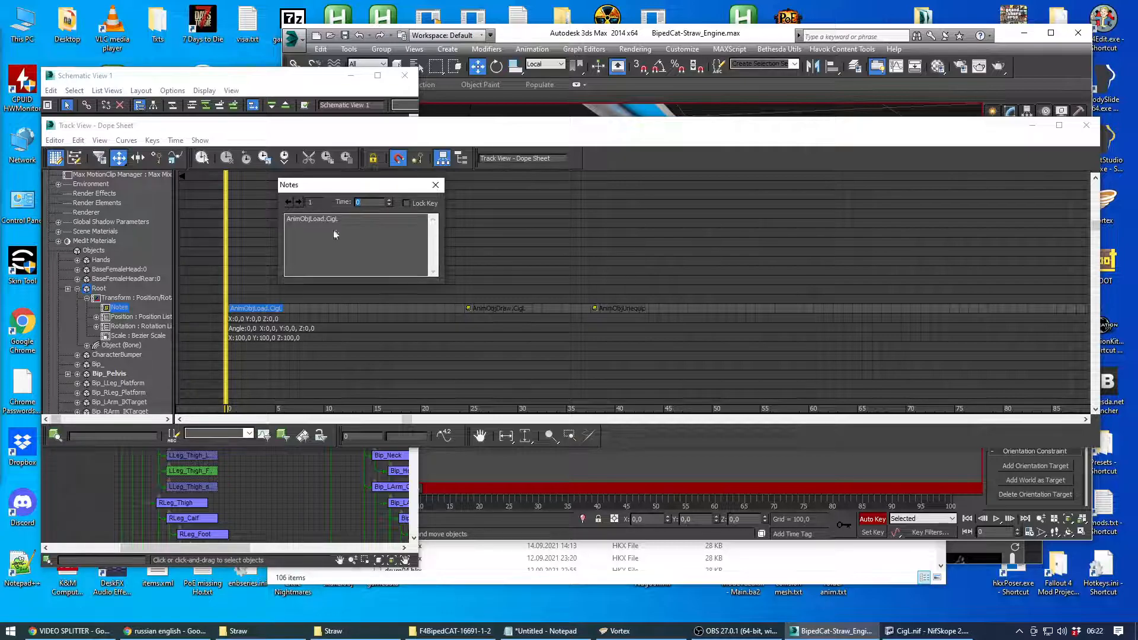
pyautogui.click(299, 201)
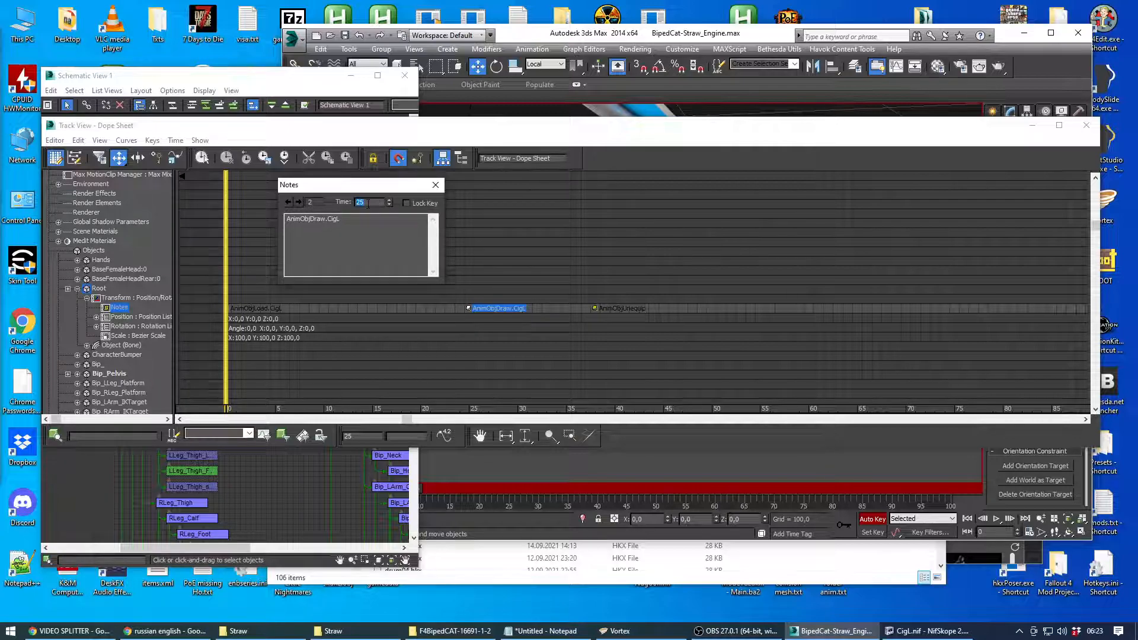
pyautogui.write('1')
# Step: Set the time of the AnimObjUnequip note key to 99 and close the notes and the Dope Sheet
pyautogui.click(300, 202)
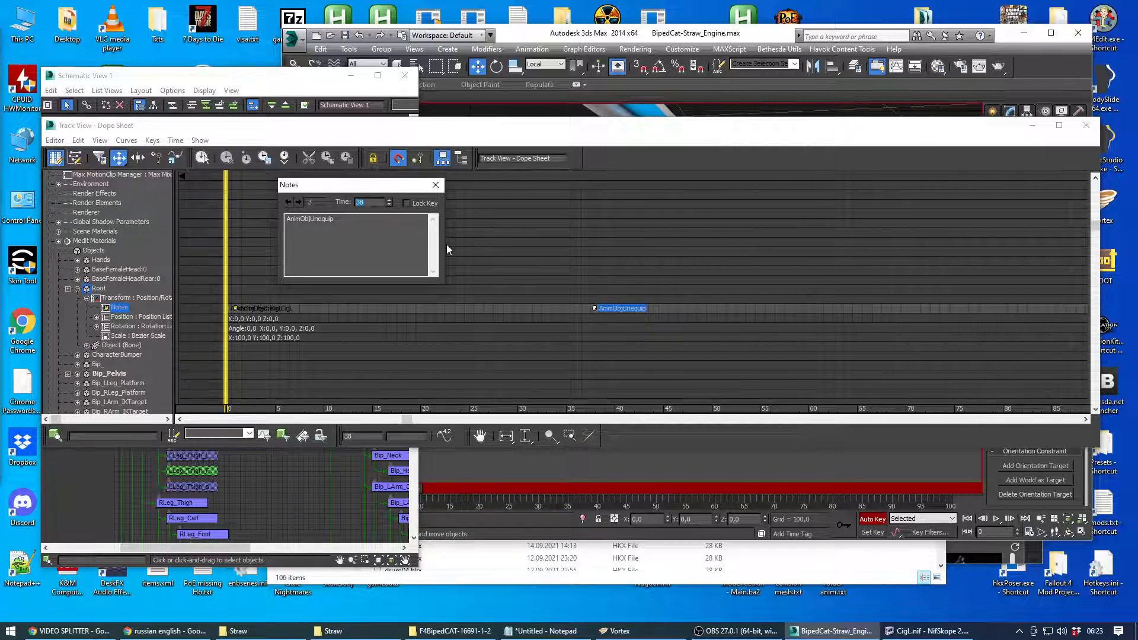
pyautogui.write('99')
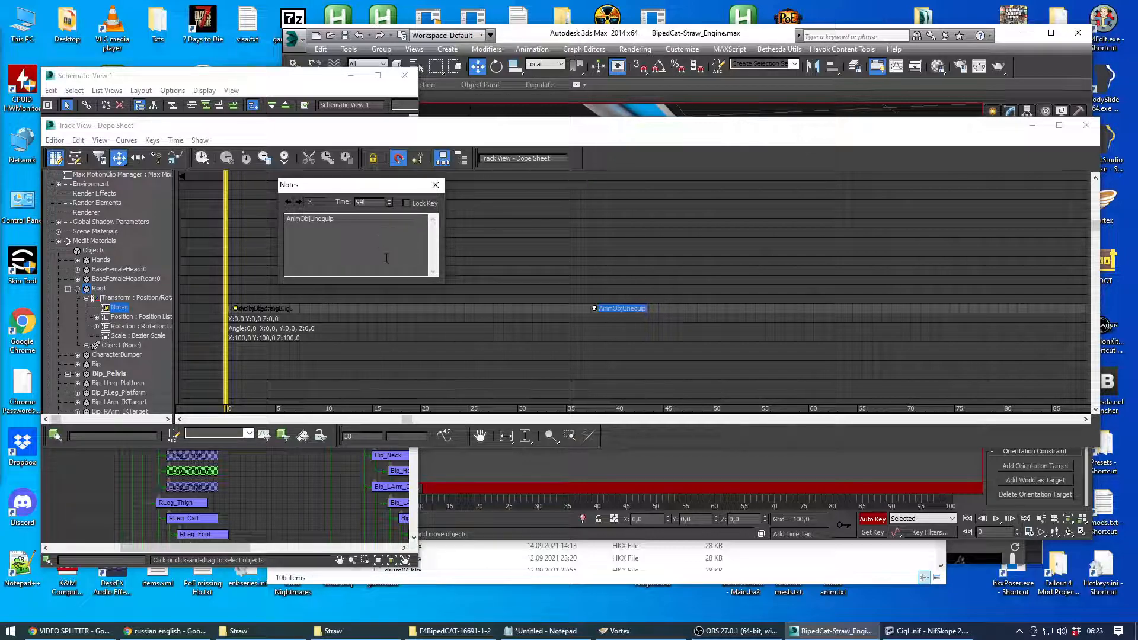
pyautogui.click(436, 184)
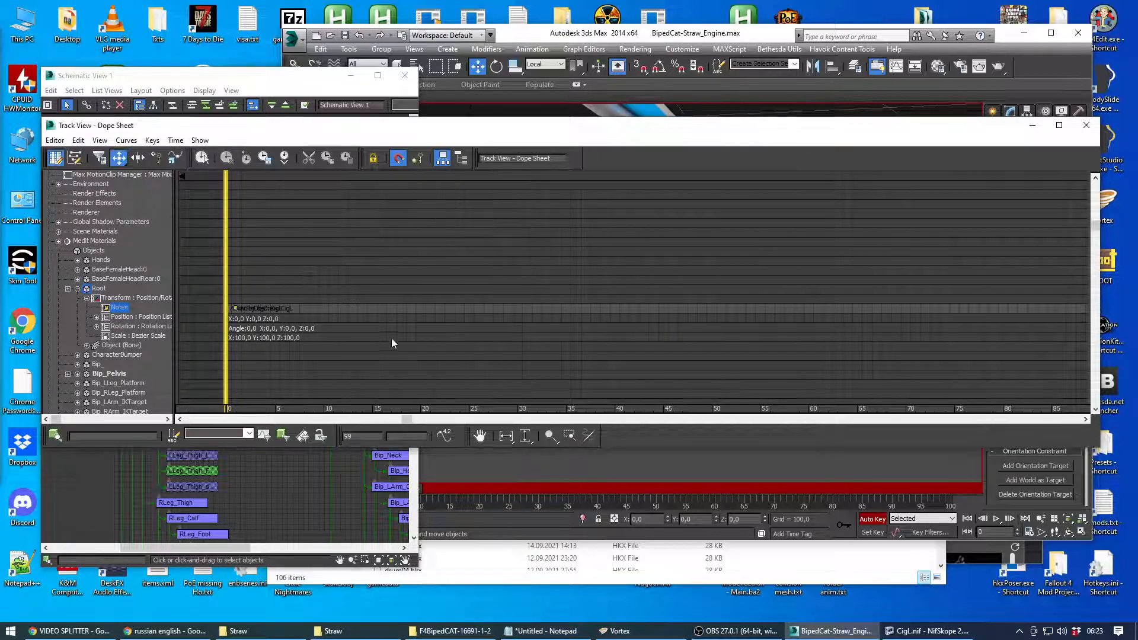
pyautogui.moveTo(404, 420); pyautogui.dragTo(371, 441)
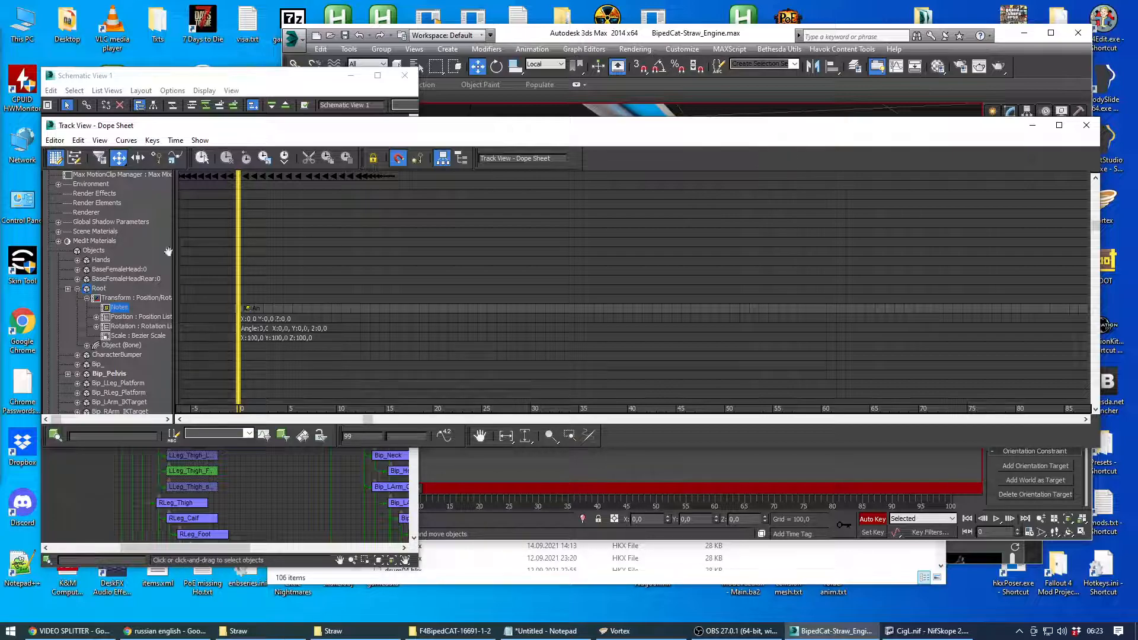
pyautogui.click(1084, 129)
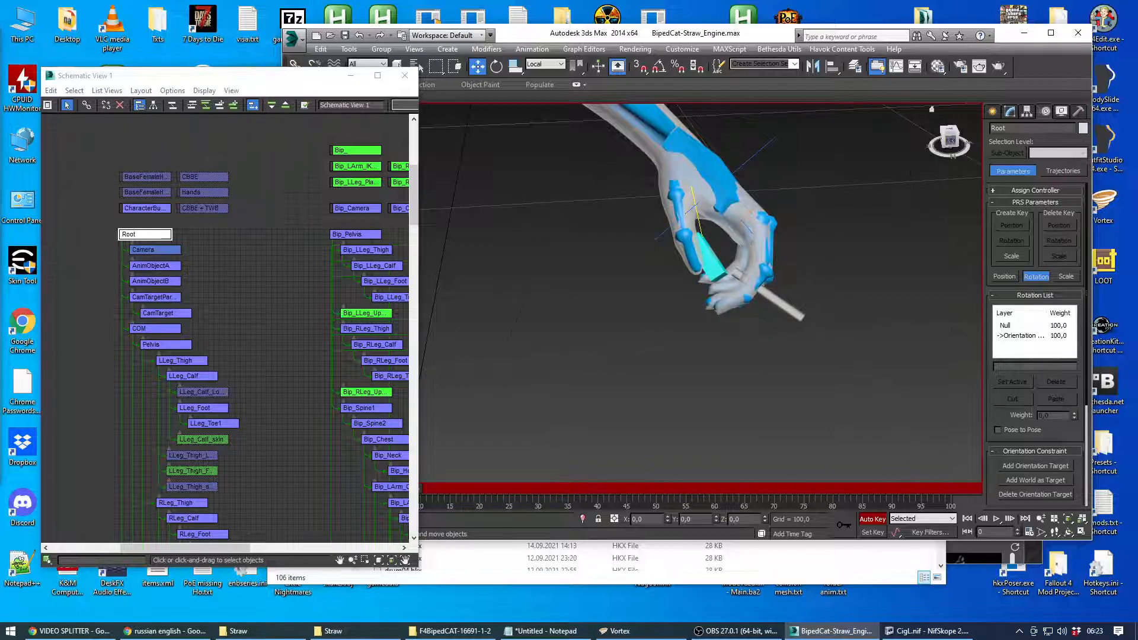
# Step: Select the left-hand finger bone Bip_LArm_Finger31 and rotate it slightly to fit the finger against the cigarette
pyautogui.click(948, 139)
pyautogui.moveTo(948, 139); pyautogui.dragTo(806, 162)
pyautogui.scroll(-6, 751, 176)
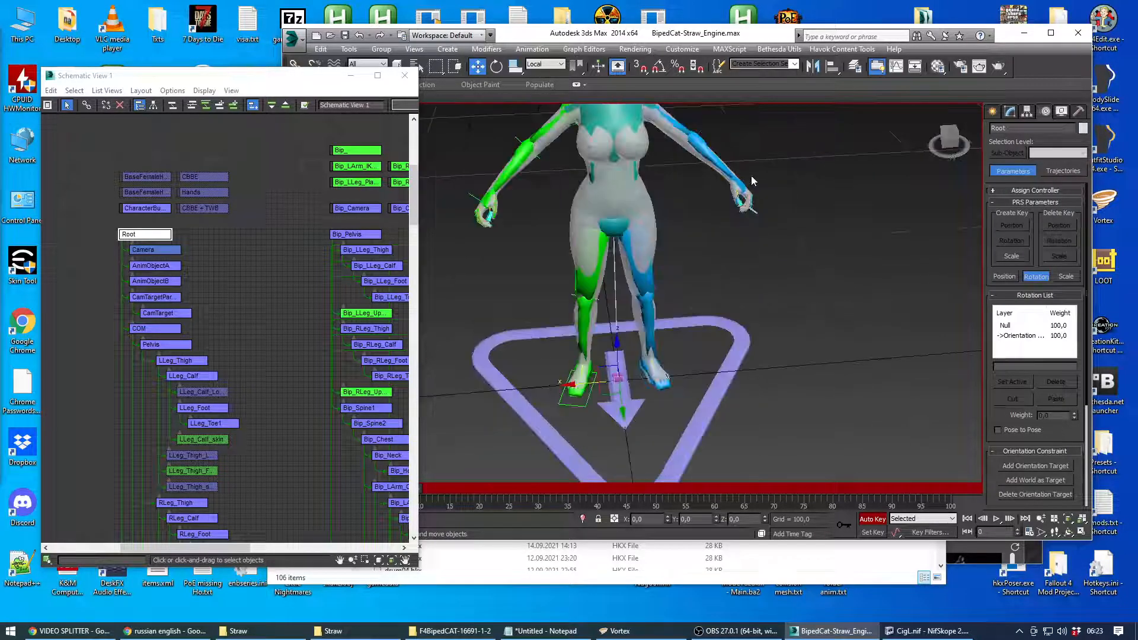
pyautogui.moveTo(943, 144); pyautogui.dragTo(932, 113)
pyautogui.moveTo(729, 193); pyautogui.dragTo(733, 279, button='middle')
pyautogui.moveTo(953, 144); pyautogui.dragTo(911, 143)
pyautogui.scroll(10, 670, 249)
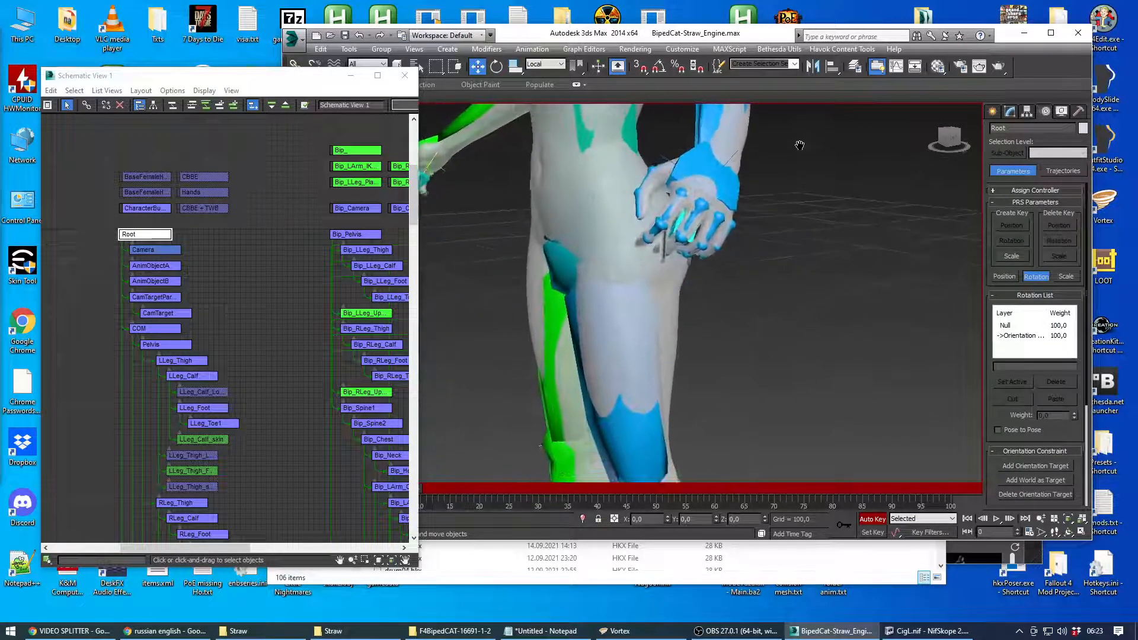
pyautogui.scroll(6, 720, 175)
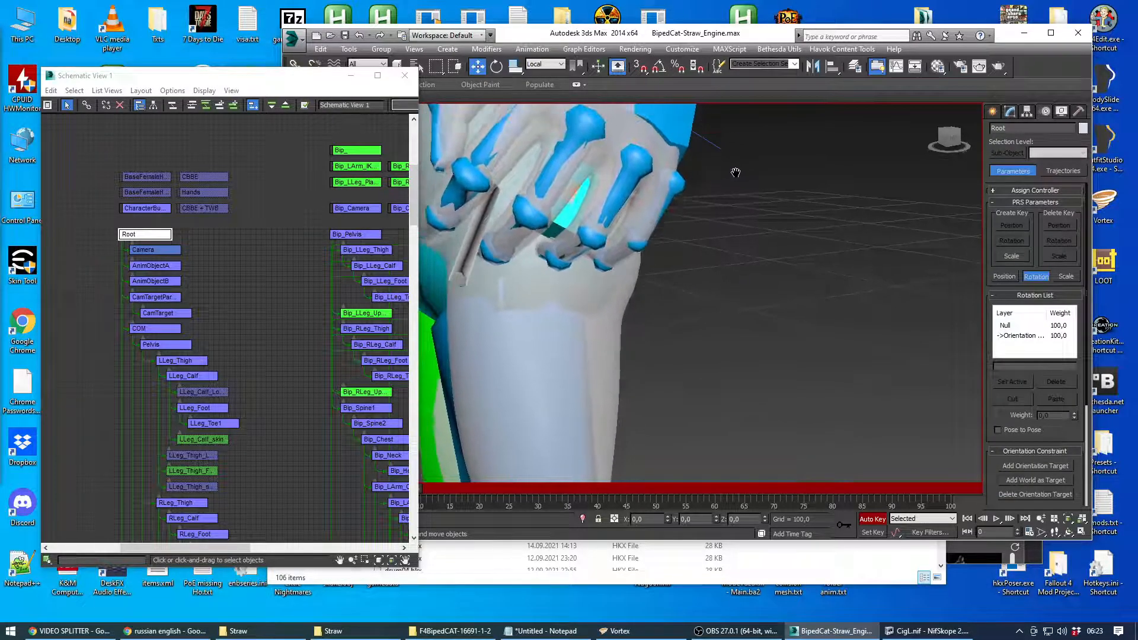
pyautogui.click(563, 166)
pyautogui.moveTo(686, 178); pyautogui.dragTo(751, 180, button='middle')
pyautogui.press('e')
pyautogui.moveTo(600, 159); pyautogui.dragTo(608, 157)
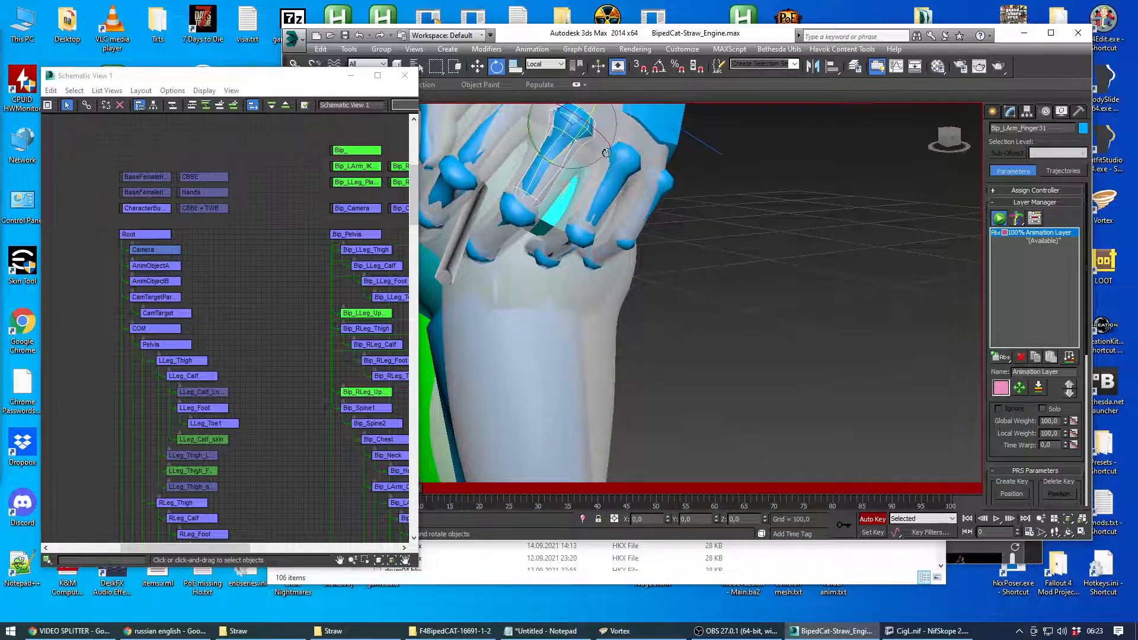
pyautogui.moveTo(961, 136); pyautogui.dragTo(894, 134)
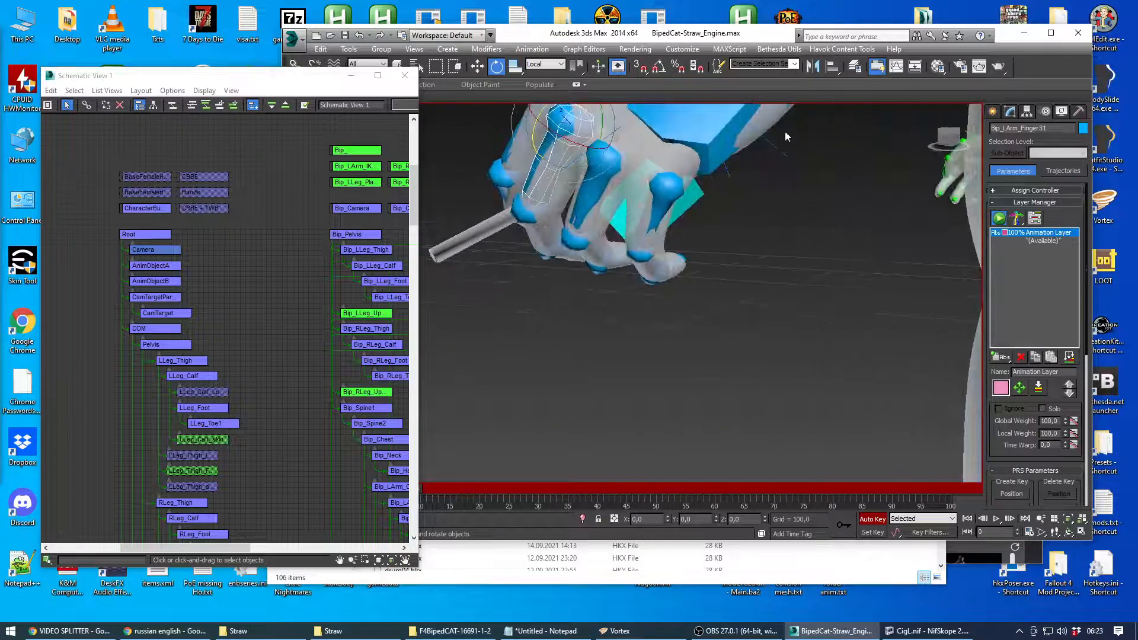
pyautogui.moveTo(603, 124); pyautogui.dragTo(602, 131)
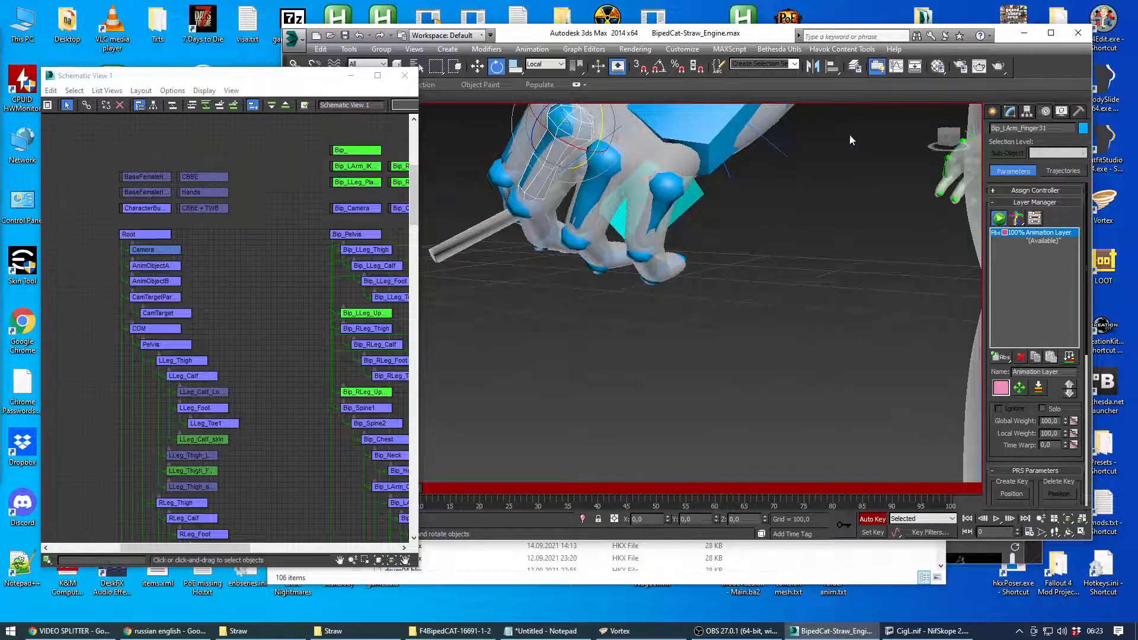
# Step: Add the base bone of the adjacent left-hand finger to the selection and rotate both fingers together around the cigarette
pyautogui.moveTo(949, 138); pyautogui.dragTo(1014, 142)
pyautogui.moveTo(741, 170); pyautogui.dragTo(749, 192, button='middle')
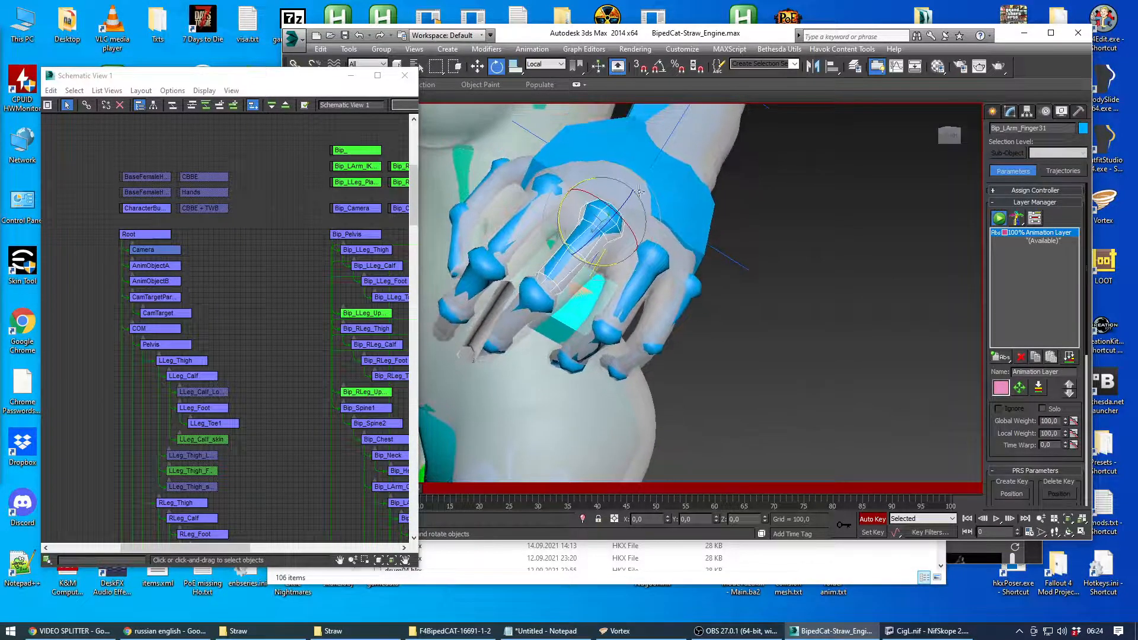
pyautogui.keyDown('ctrl'); pyautogui.click(525, 209); pyautogui.keyUp('ctrl')
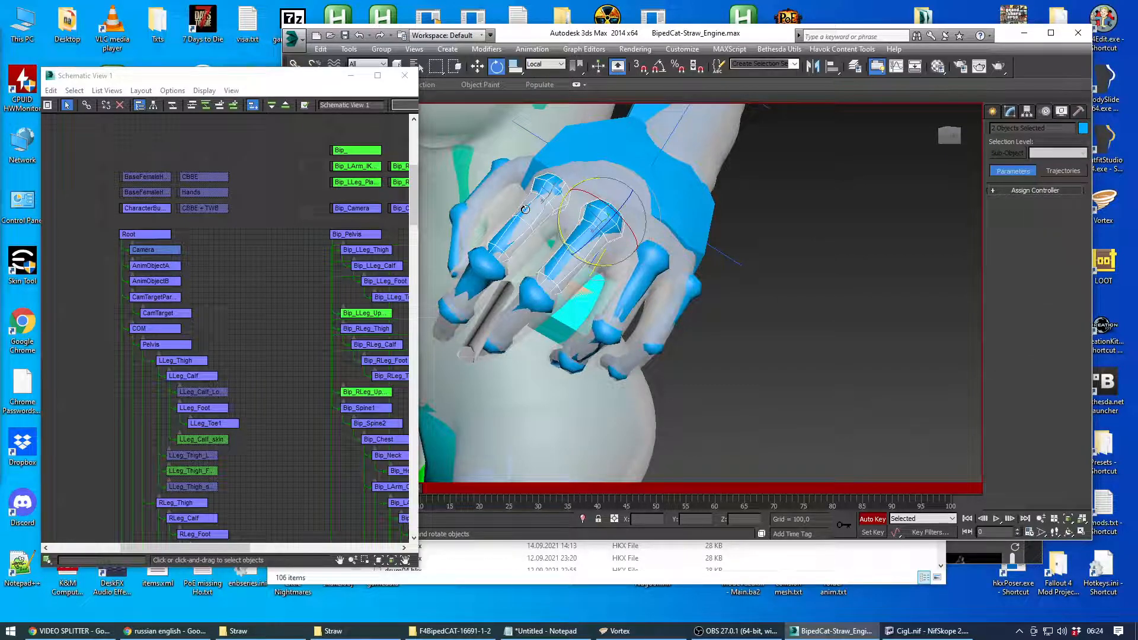
pyautogui.moveTo(613, 218); pyautogui.dragTo(593, 233)
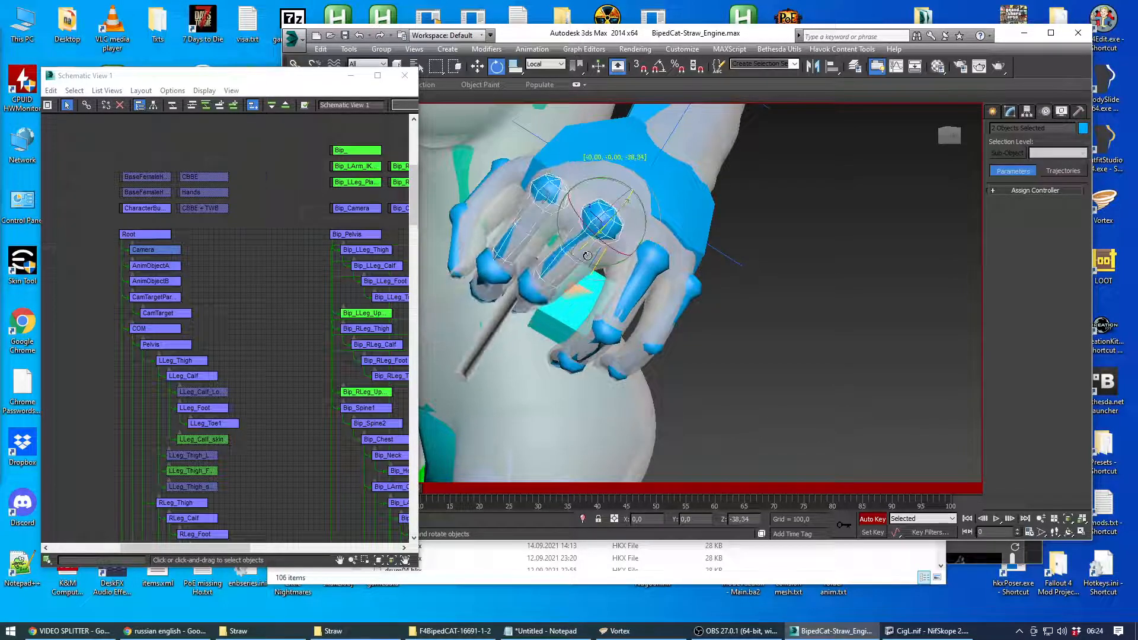
pyautogui.moveTo(632, 207)
pyautogui.mouseDown()
pyautogui.moveTo(606, 225)
pyautogui.moveTo(620, 216)
pyautogui.mouseUp()
# Step: Examine the left hand, the raised left arm and the full-body pose, and clear the bone selection
pyautogui.keyDown('alt'); pyautogui.moveTo(620, 217); pyautogui.dragTo(700, 200, button='middle'); pyautogui.keyUp('alt')
pyautogui.scroll(-8, 699, 200)
pyautogui.scroll(5, 729, 171)
pyautogui.rightClick(651, 187)
pyautogui.click(771, 169)
pyautogui.keyDown('alt'); pyautogui.moveTo(848, 186); pyautogui.dragTo(775, 313, button='middle'); pyautogui.keyUp('alt')
pyautogui.click(772, 344)
pyautogui.moveTo(691, 329); pyautogui.dragTo(658, 195)
pyautogui.click(625, 288)
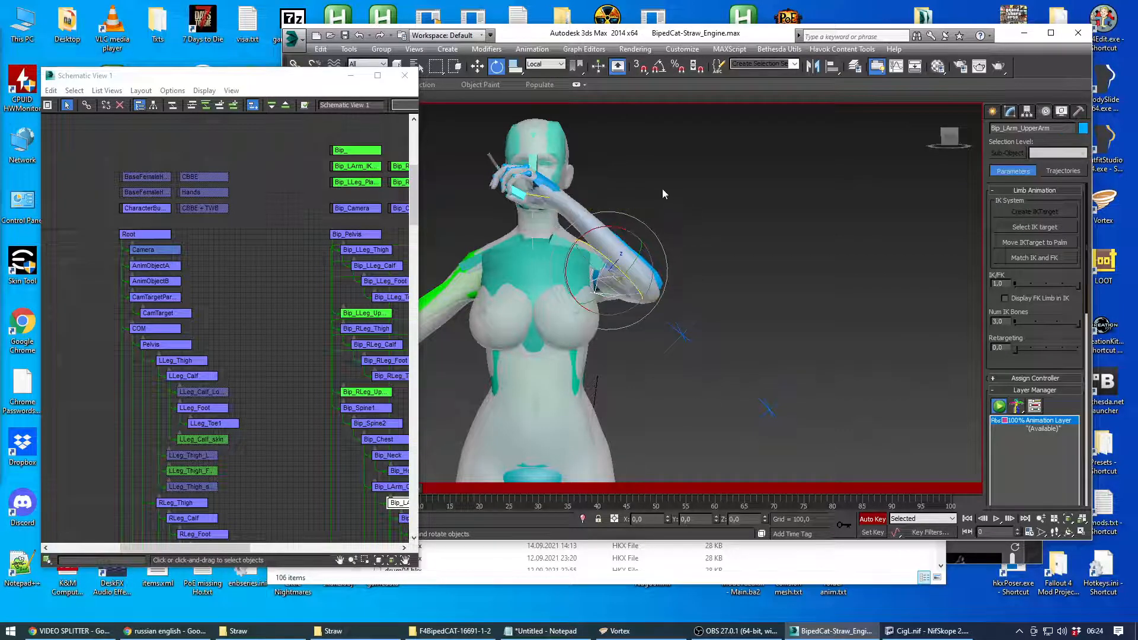
pyautogui.scroll(-4, 705, 201)
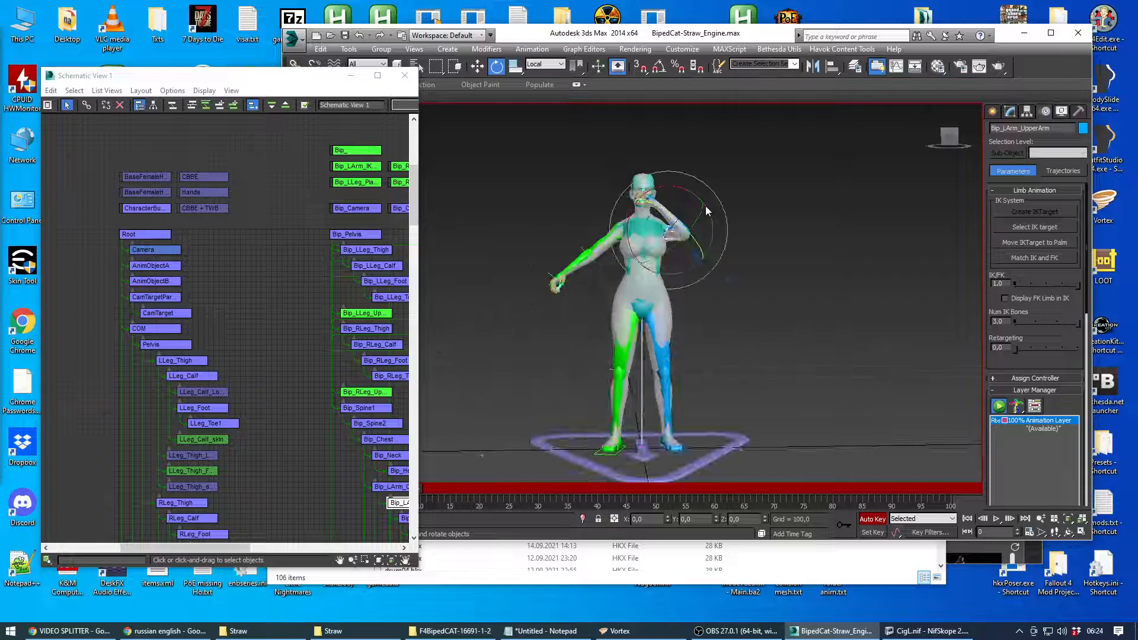
pyautogui.click(770, 194)
pyautogui.moveTo(951, 138)
pyautogui.mouseDown()
pyautogui.moveTo(895, 157)
pyautogui.moveTo(929, 156)
pyautogui.moveTo(953, 136)
pyautogui.mouseUp()
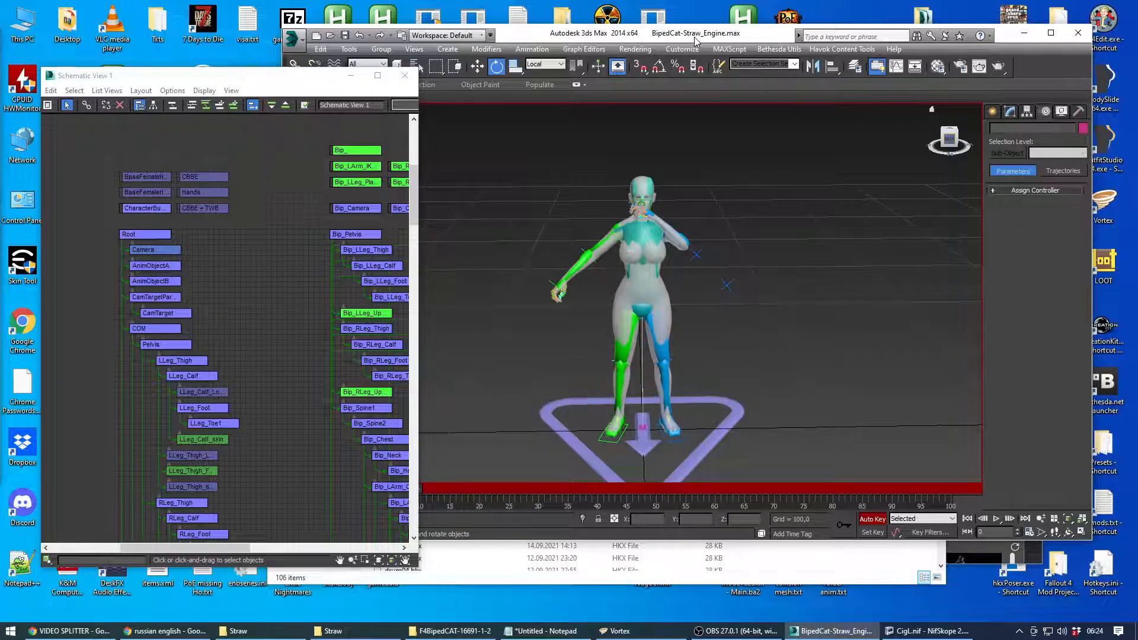
# Step: Select every object in the scene, set a key at frame 0, and minimise the Schematic View
pyautogui.hotkey('ctrl', 'a')
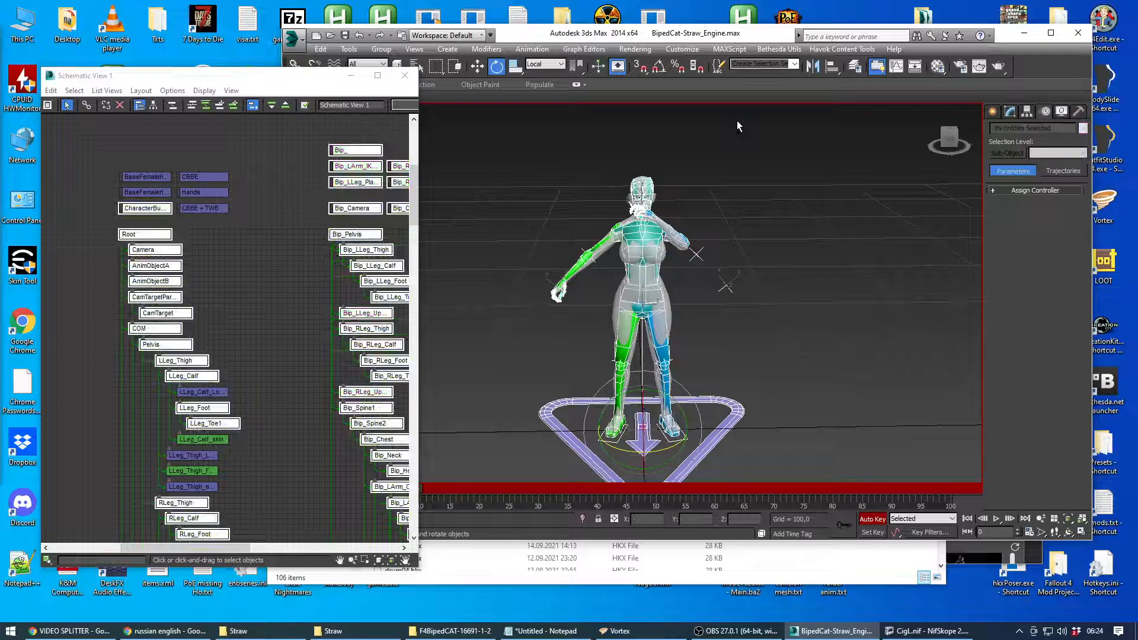
pyautogui.click(847, 526)
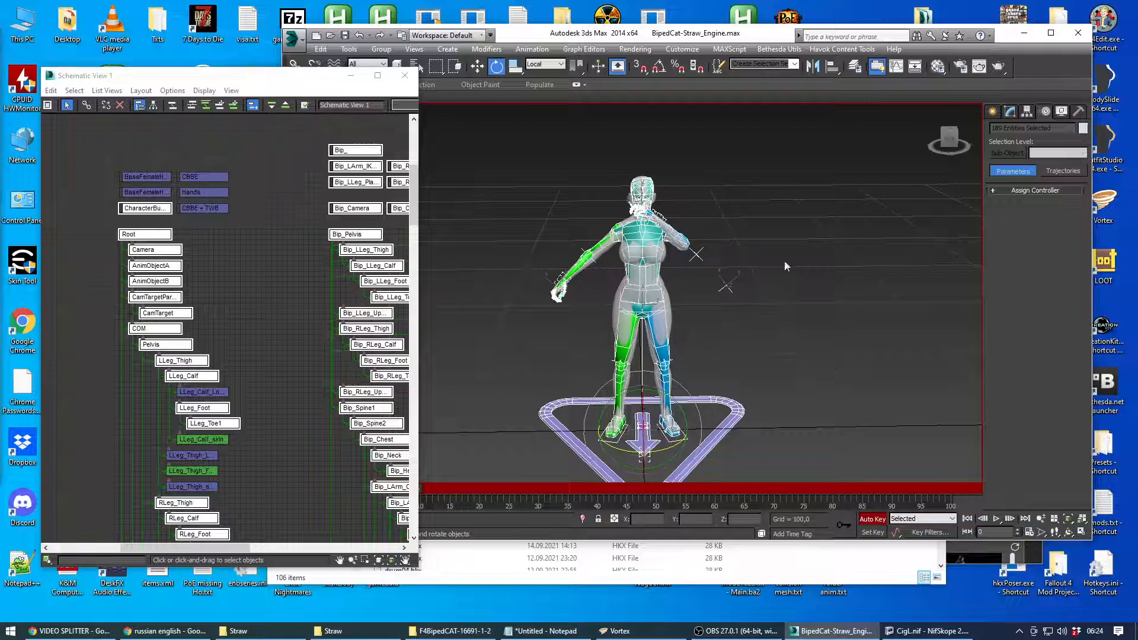
pyautogui.click(352, 76)
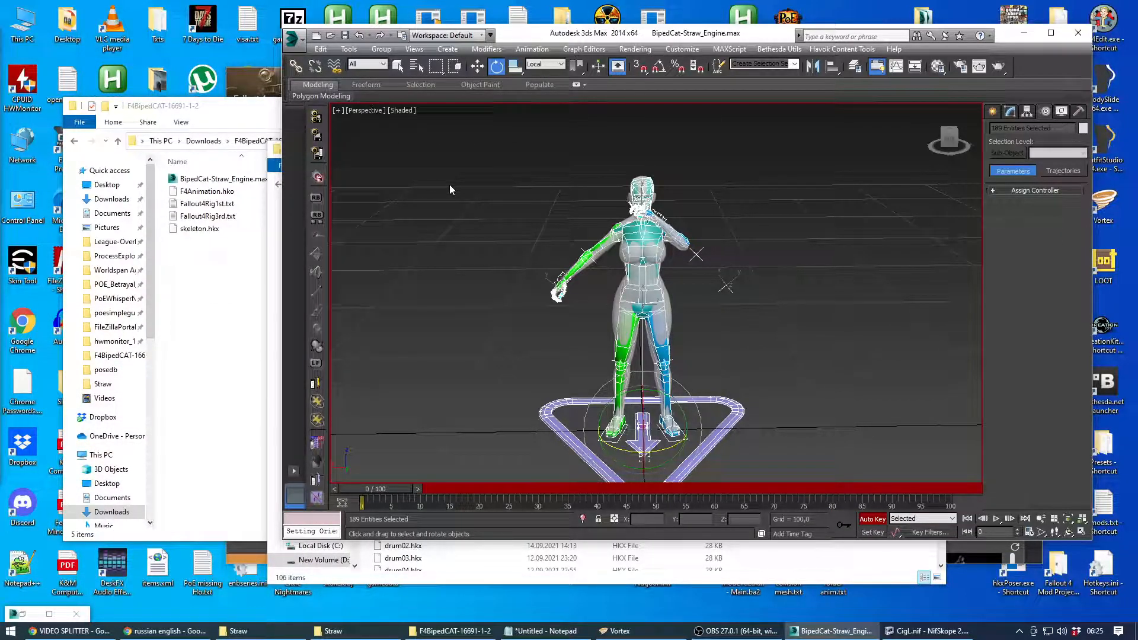
# Step: Open the Havok Content Tools Filter Manager and choose the third-person animation export configuration
pyautogui.click(836, 51)
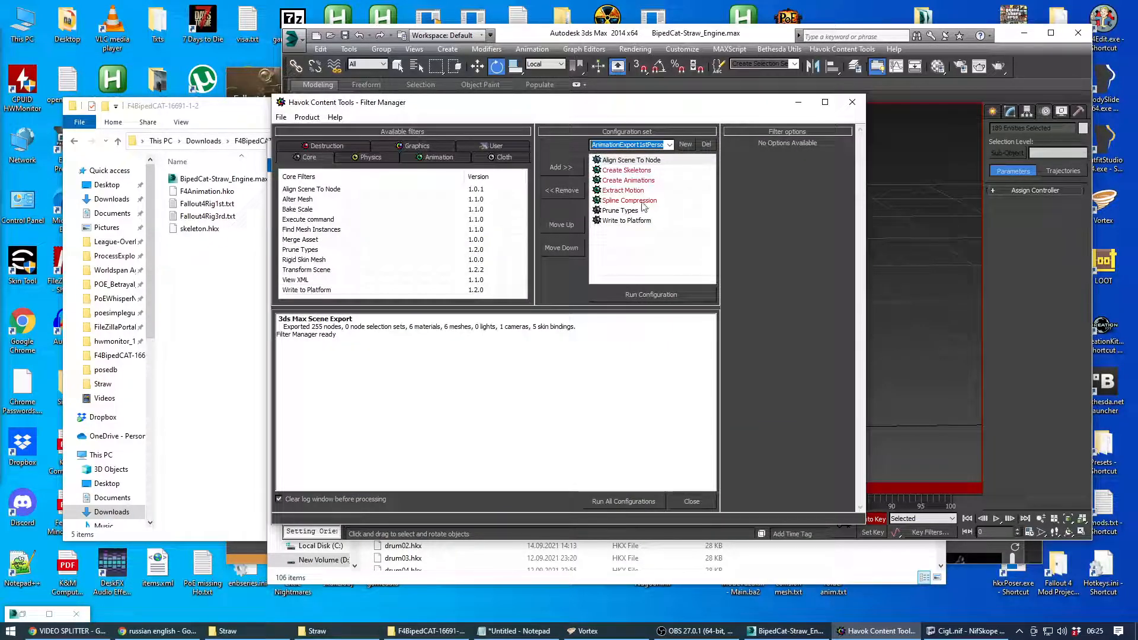
pyautogui.click(669, 145)
pyautogui.click(640, 172)
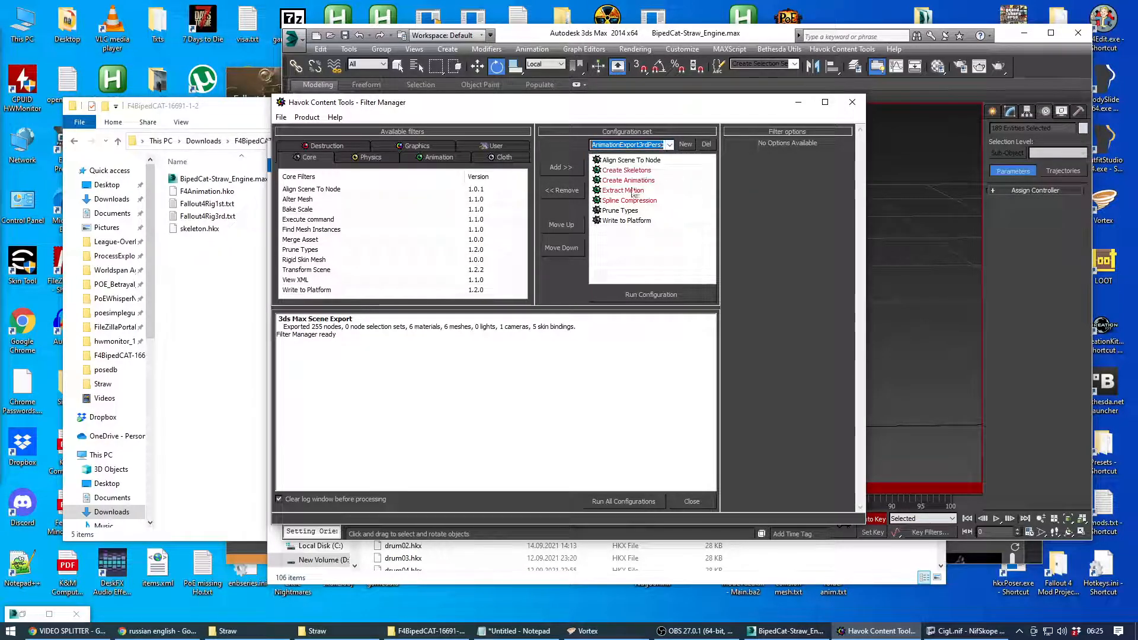
# Step: Set the Write to Platform filter's output file to cigtest.hkx in the F4BipedCAT-16691-1-2 folder
pyautogui.click(619, 221)
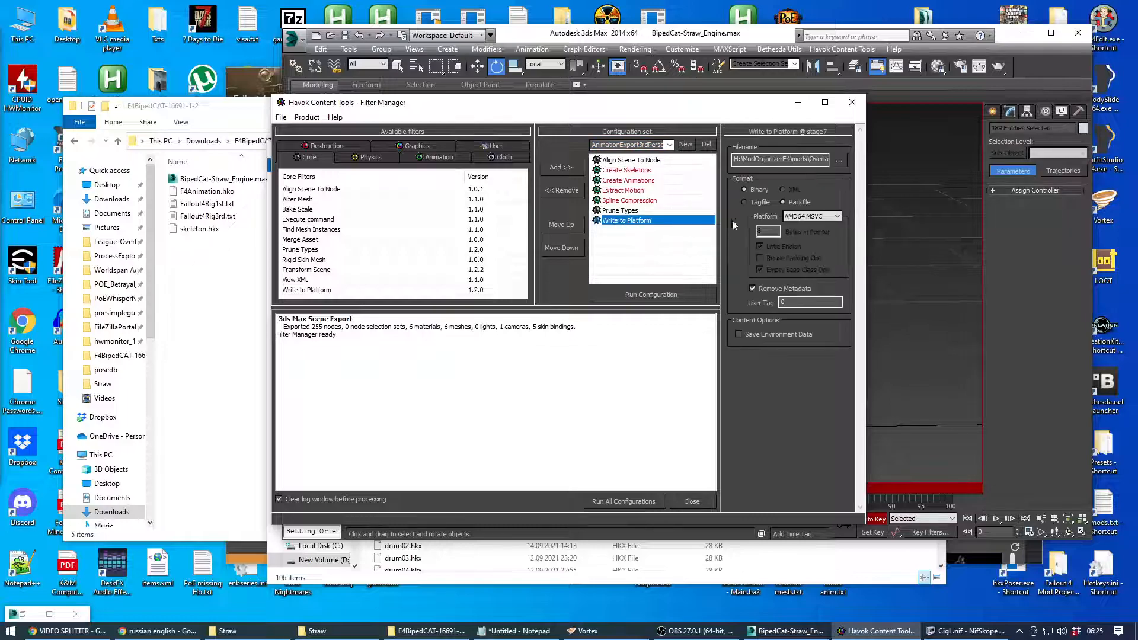
pyautogui.click(844, 158)
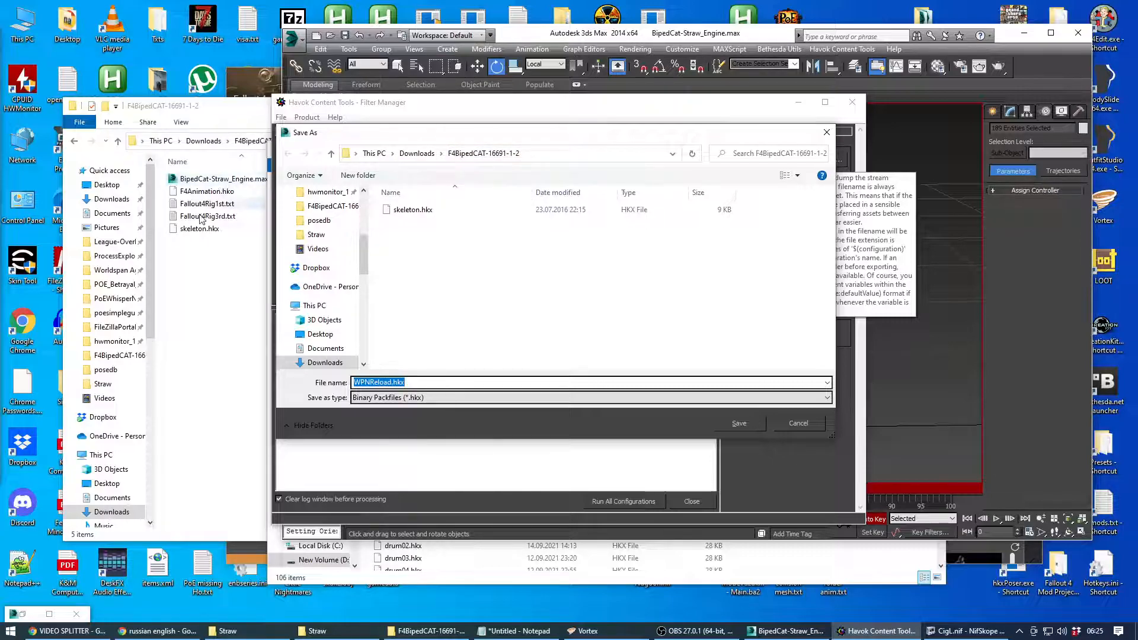
pyautogui.click(391, 382)
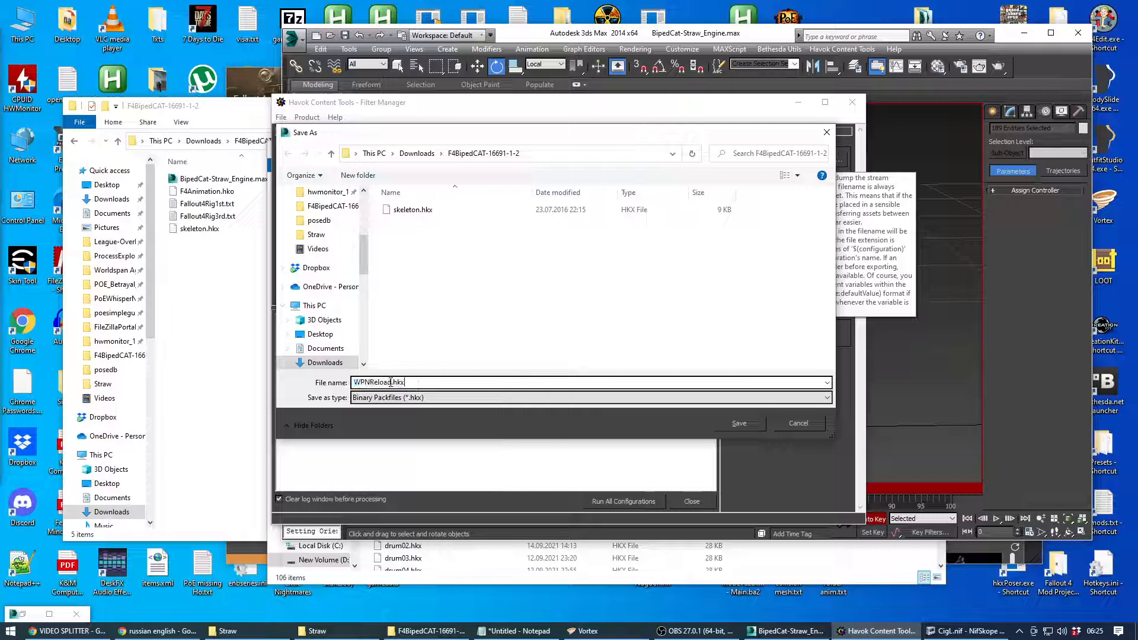
pyautogui.moveTo(391, 382); pyautogui.dragTo(283, 382)
pyautogui.write('cigest')
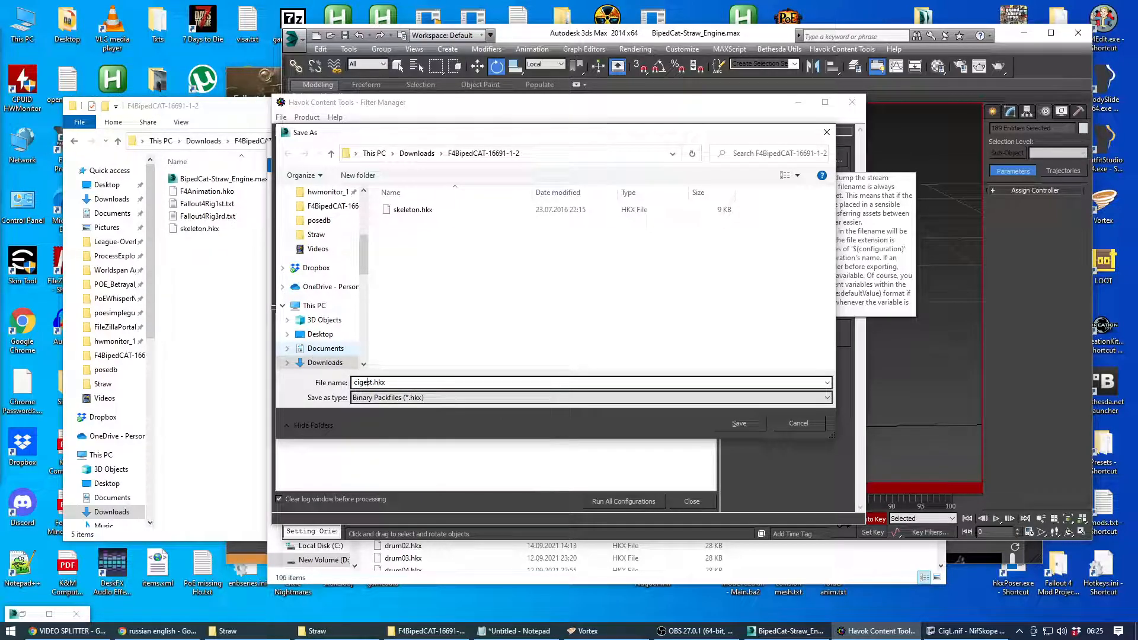
pyautogui.write('t')
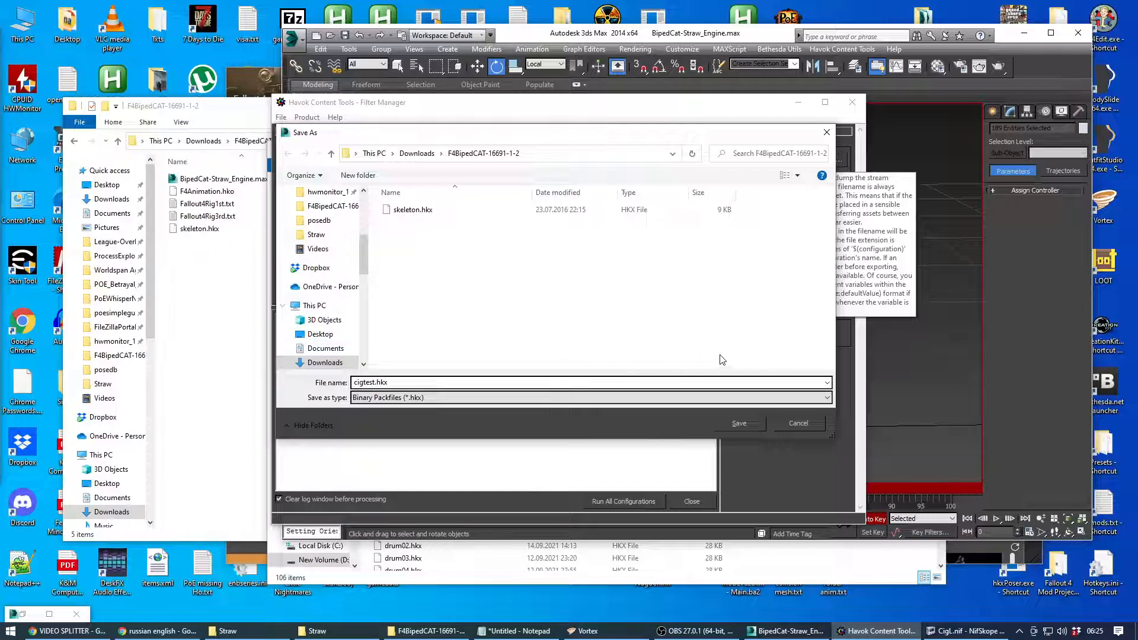
pyautogui.click(746, 423)
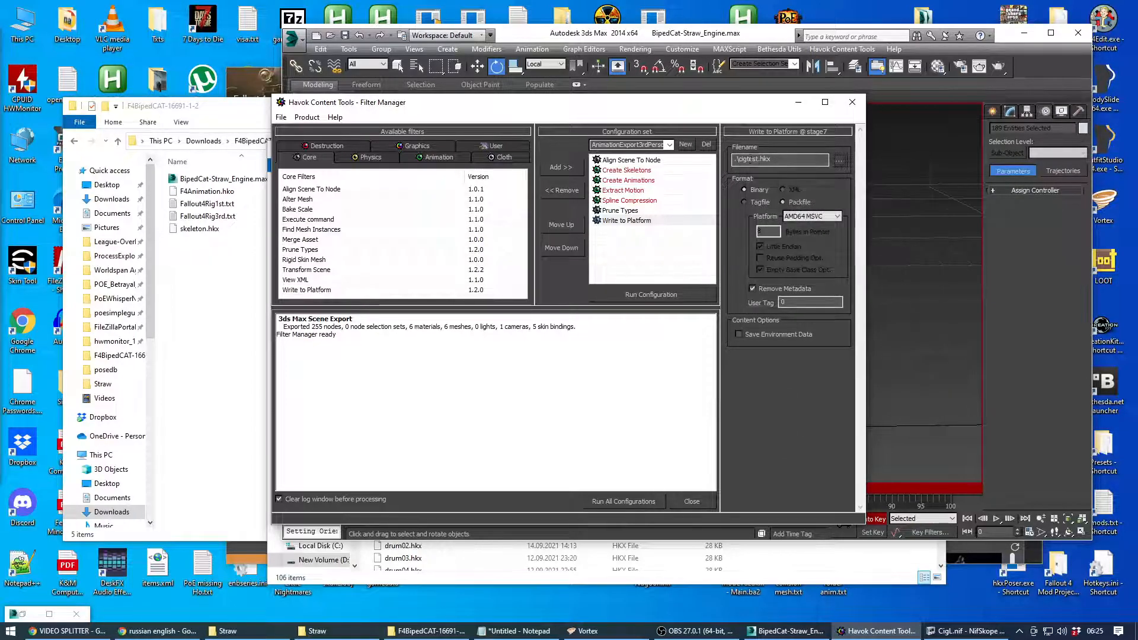
# Step: Check the rig file of the Create Skeletons filter and run the third-person export configuration
pyautogui.click(616, 172)
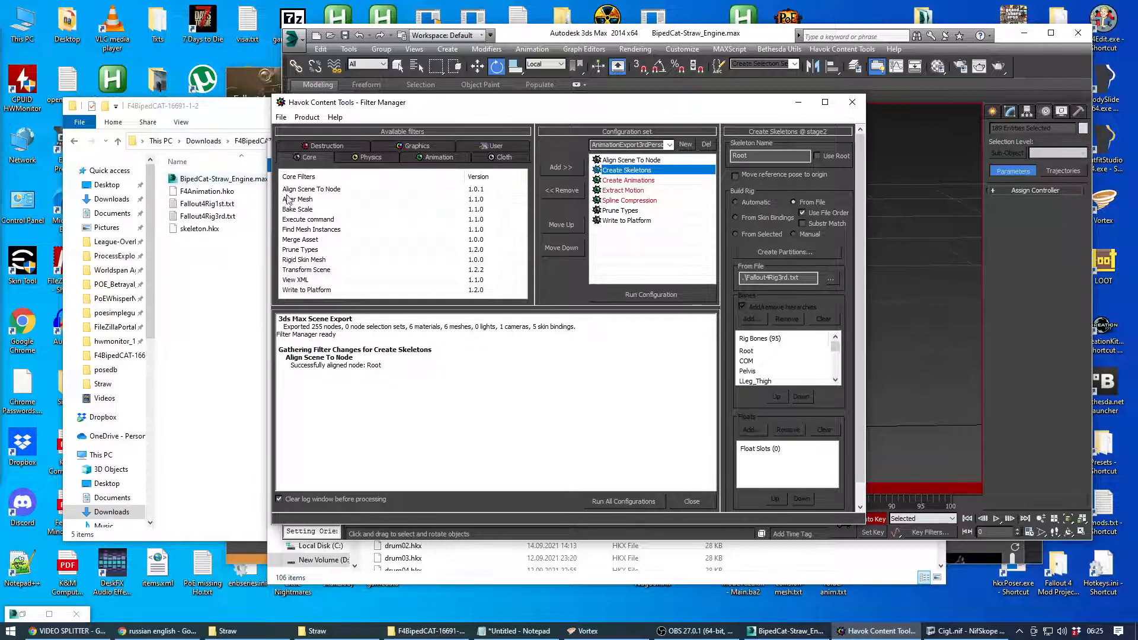
pyautogui.click(632, 221)
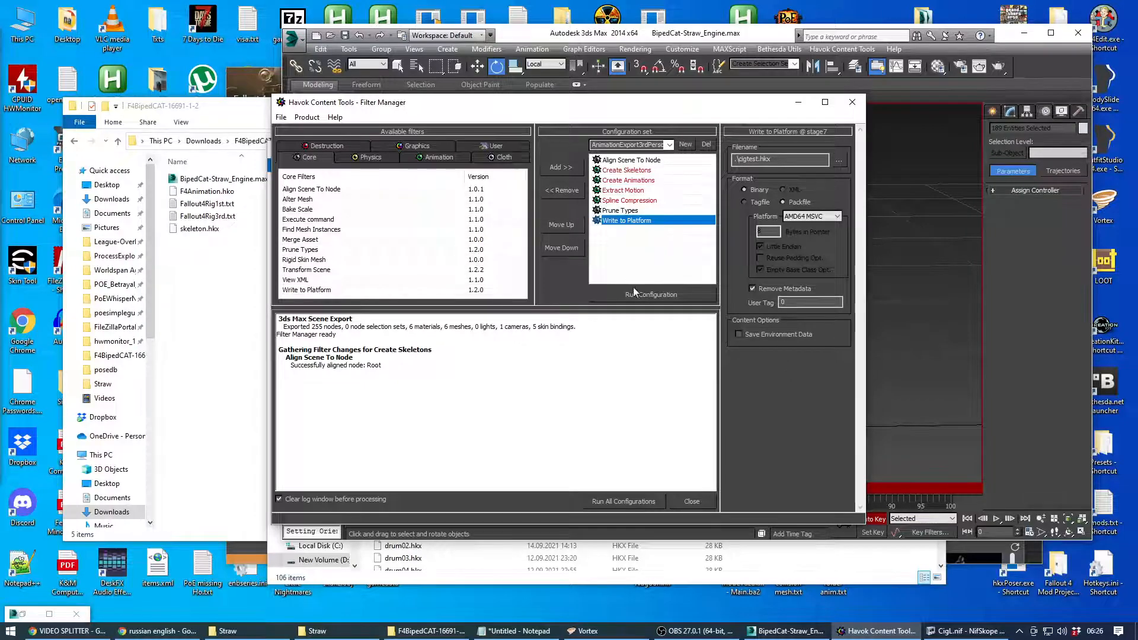
pyautogui.click(655, 294)
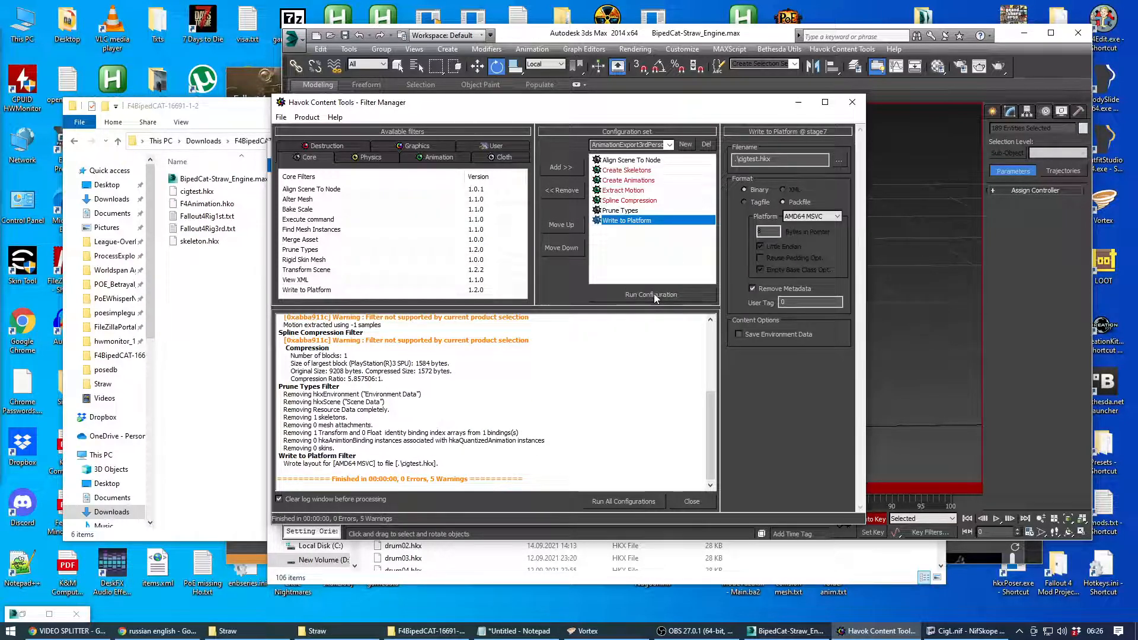
# Step: Check the exported cigtest.hkx in the F4BipedCAT-16691-1-2 folder and close the Filter Manager
pyautogui.click(199, 192)
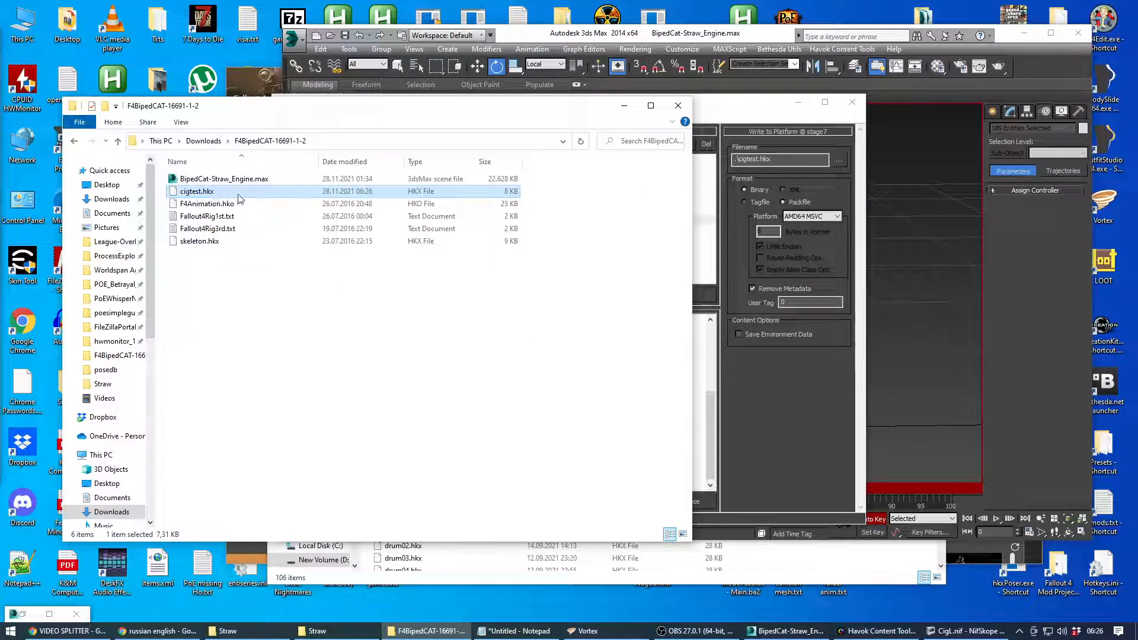
pyautogui.click(736, 113)
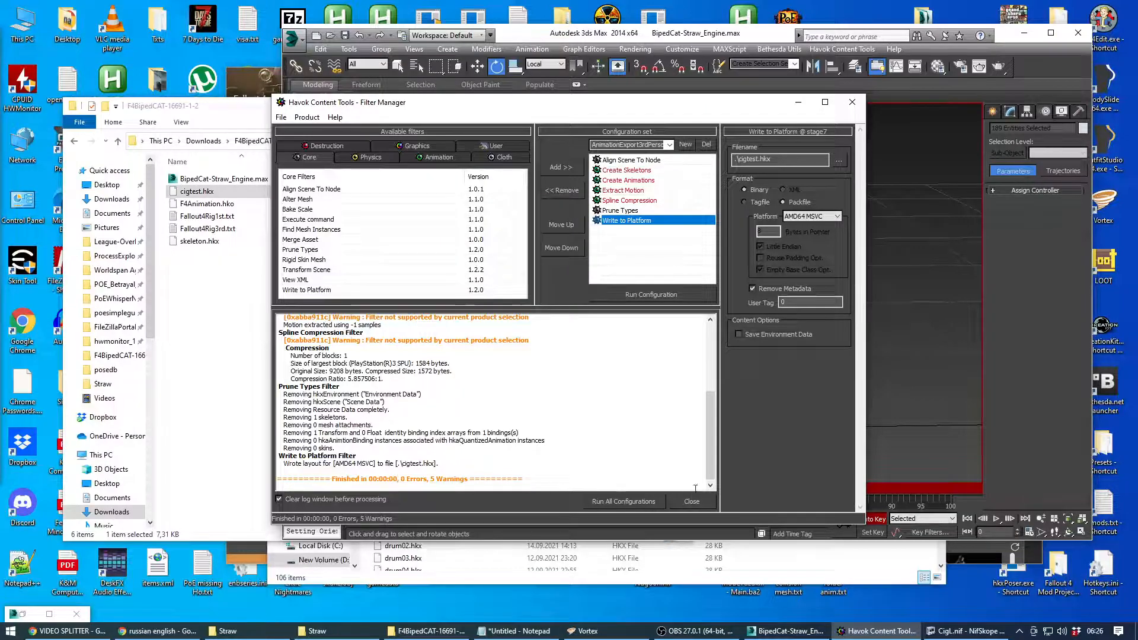
pyautogui.click(700, 501)
pyautogui.click(594, 354)
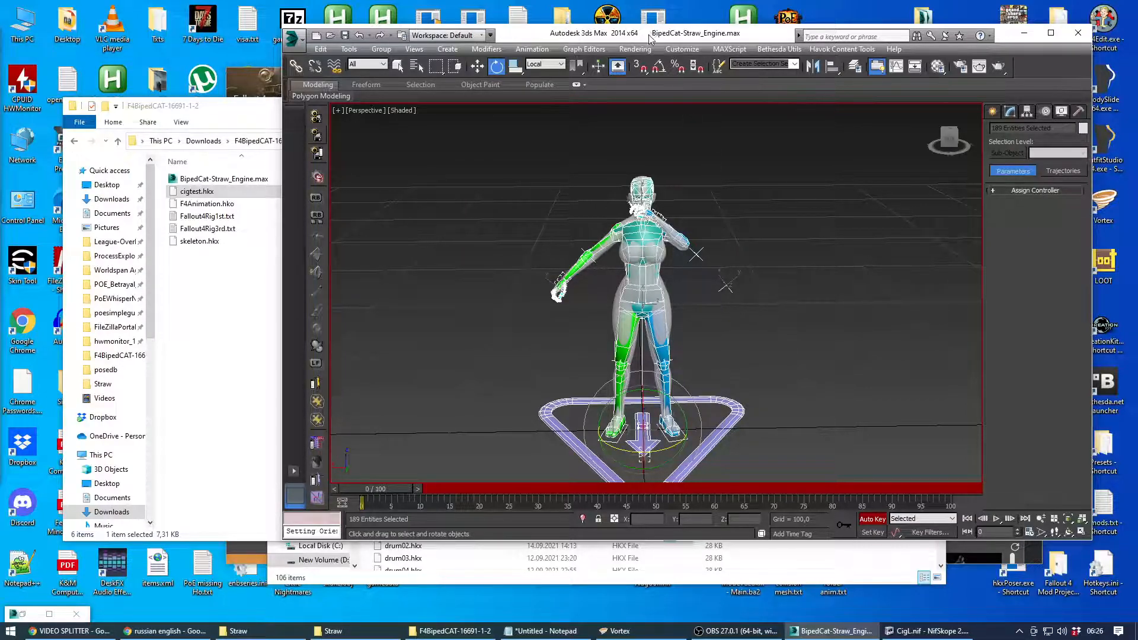
pyautogui.click(290, 38)
pyautogui.moveTo(325, 176)
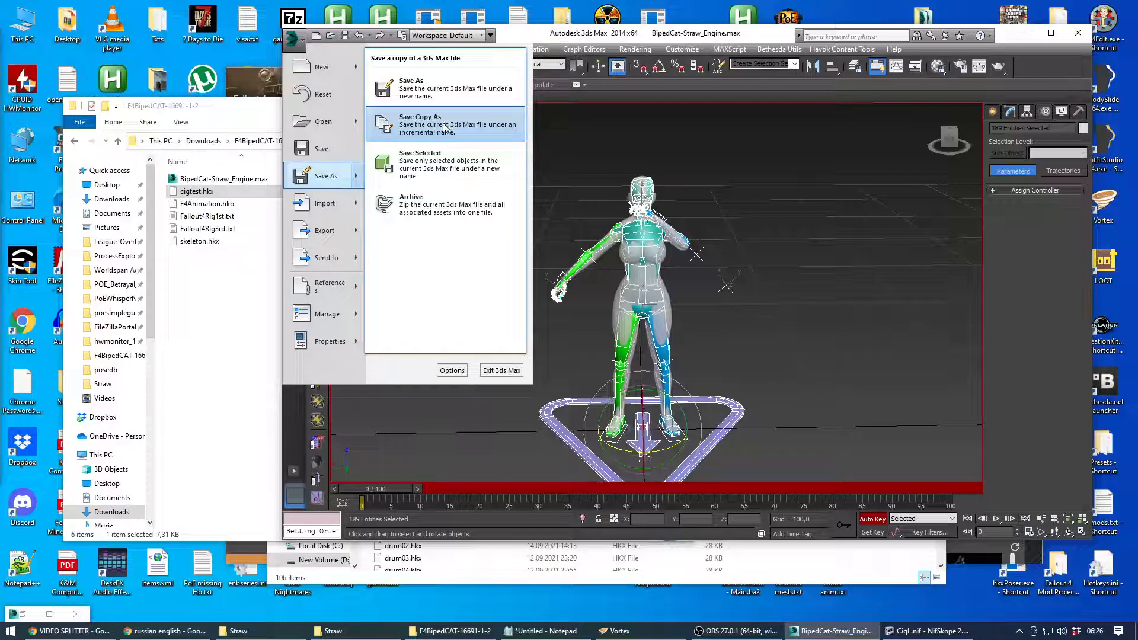
pyautogui.click(683, 35)
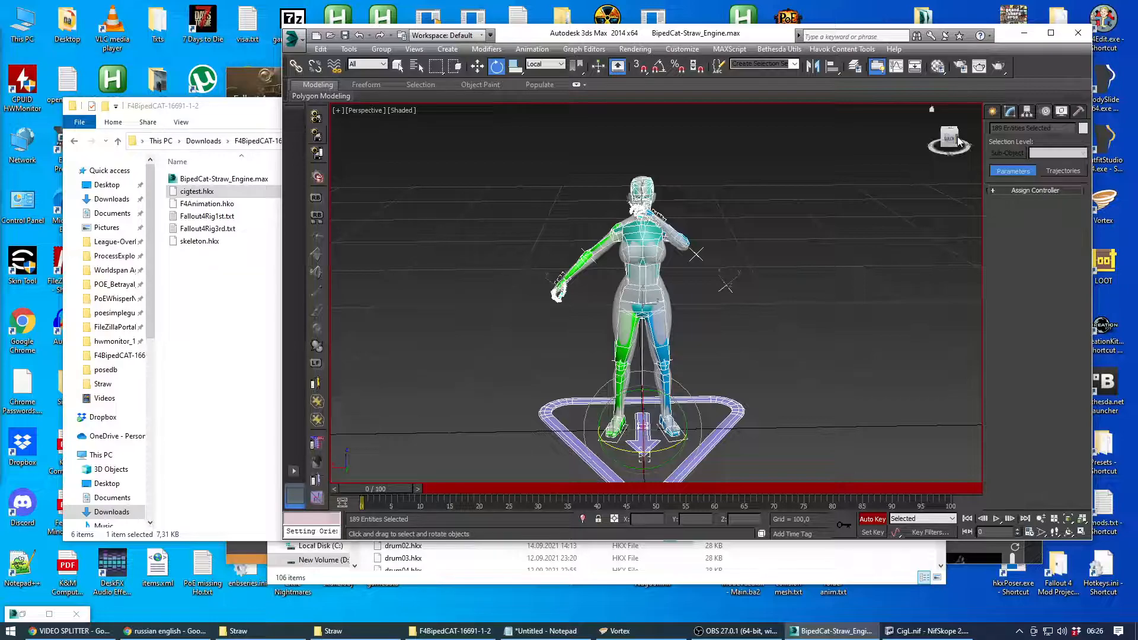
# Step: Minimise 3ds Max and copy cigtest.hkx into Fallout 4's Data\meshes\actors\character\animations\Straw folder
pyautogui.click(1024, 37)
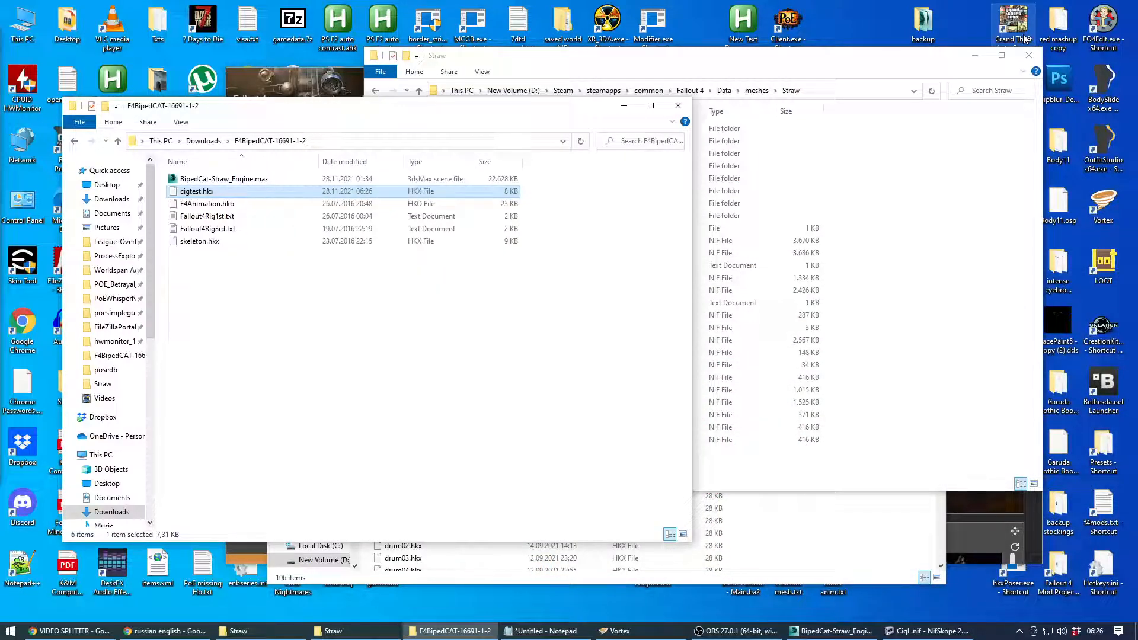
pyautogui.click(248, 221)
pyautogui.click(192, 192)
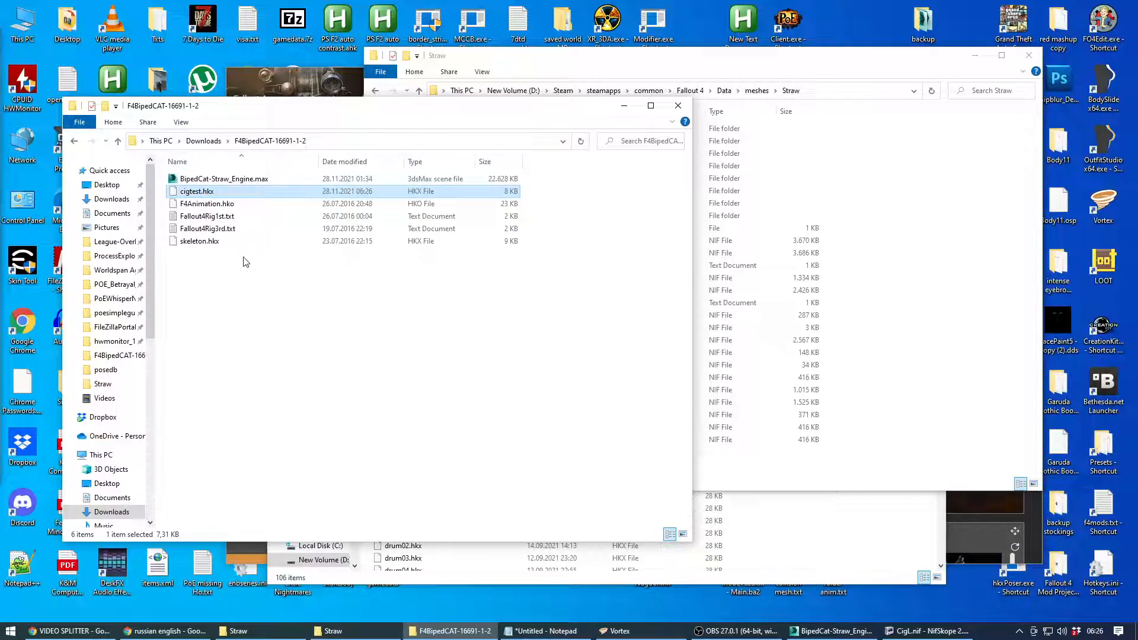
pyautogui.click(239, 631)
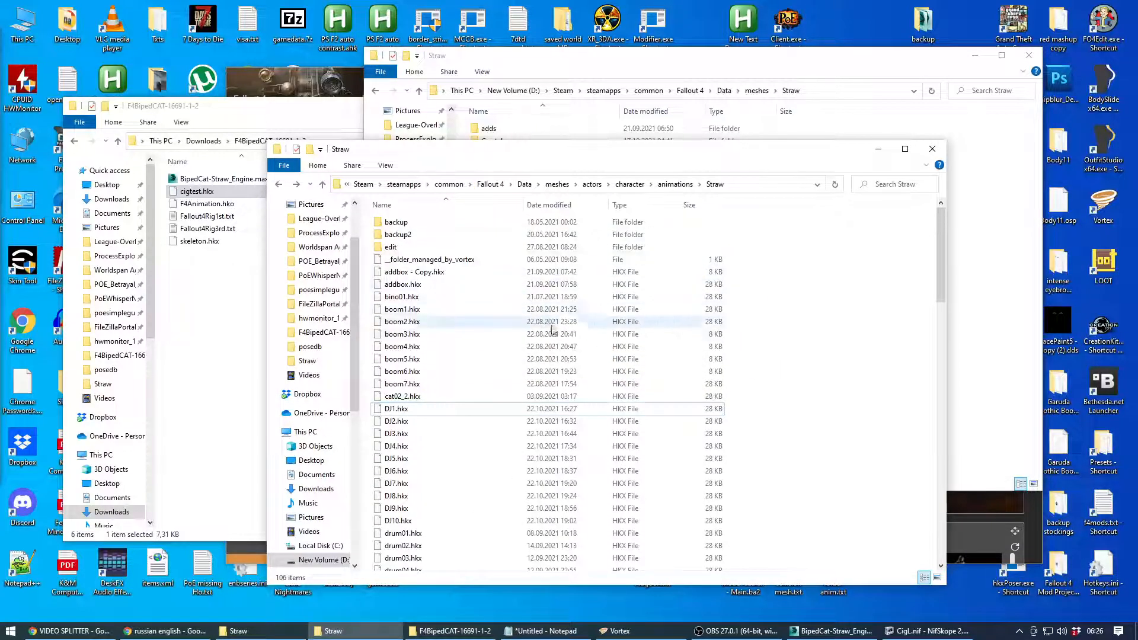
pyautogui.hotkey('ctrl', 'v')
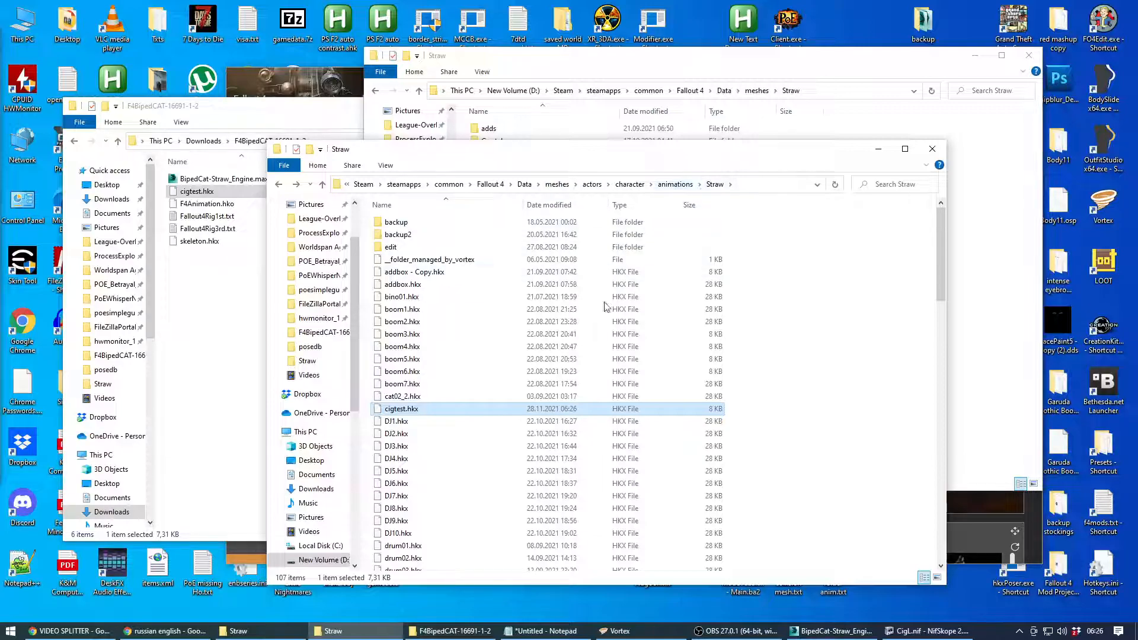
pyautogui.click(741, 413)
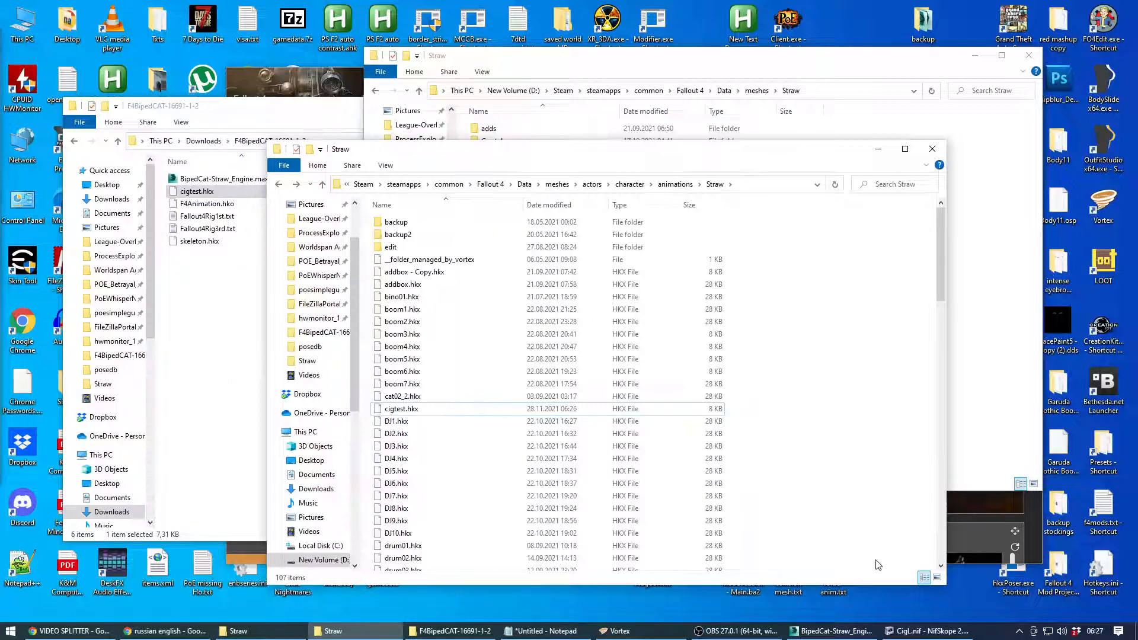
# Step: Switch to NifSkope and attach a NiStringExtraData block to the root NiNode of CigL.nif
pyautogui.click(926, 630)
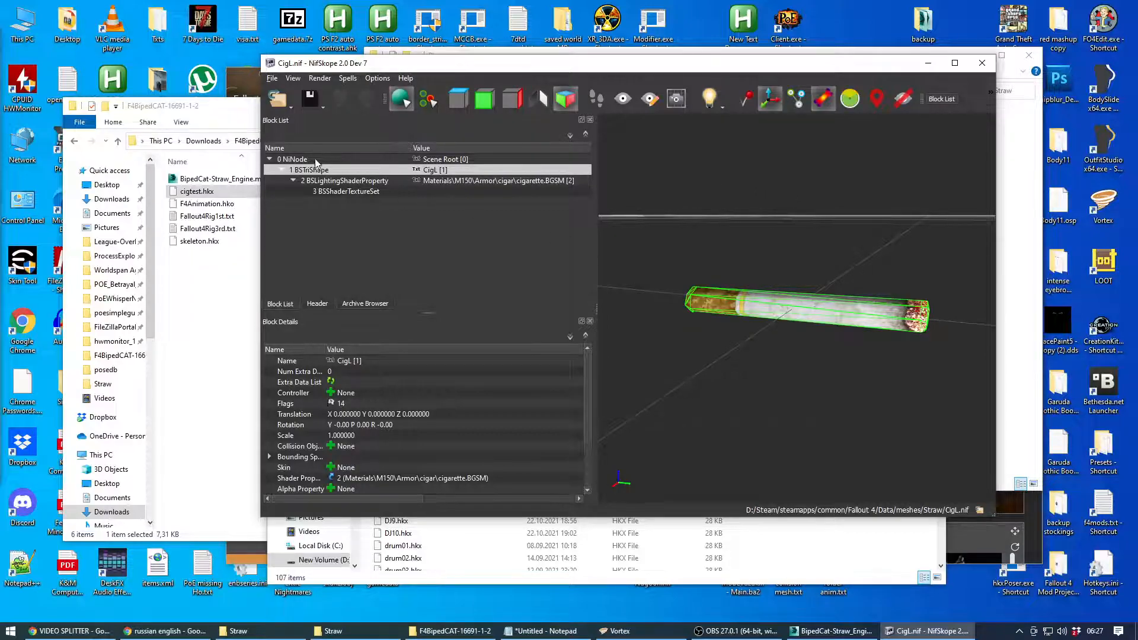
pyautogui.moveTo(298, 161)
pyautogui.moveTo(818, 223); pyautogui.dragTo(608, 185)
pyautogui.click(288, 160)
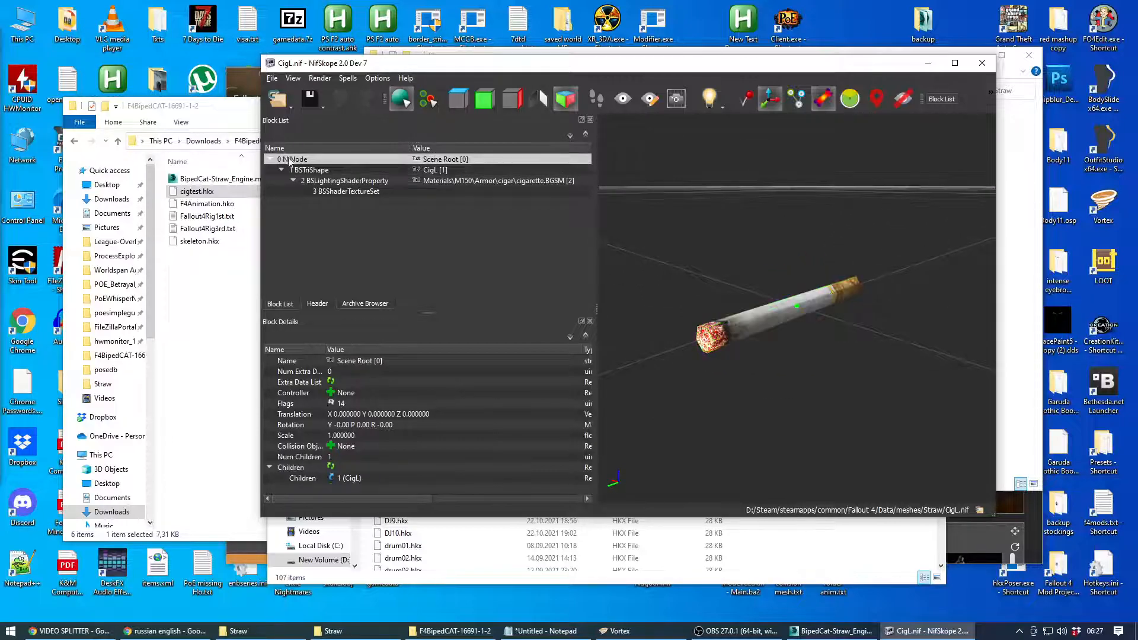
pyautogui.rightClick(290, 161)
pyautogui.moveTo(316, 155)
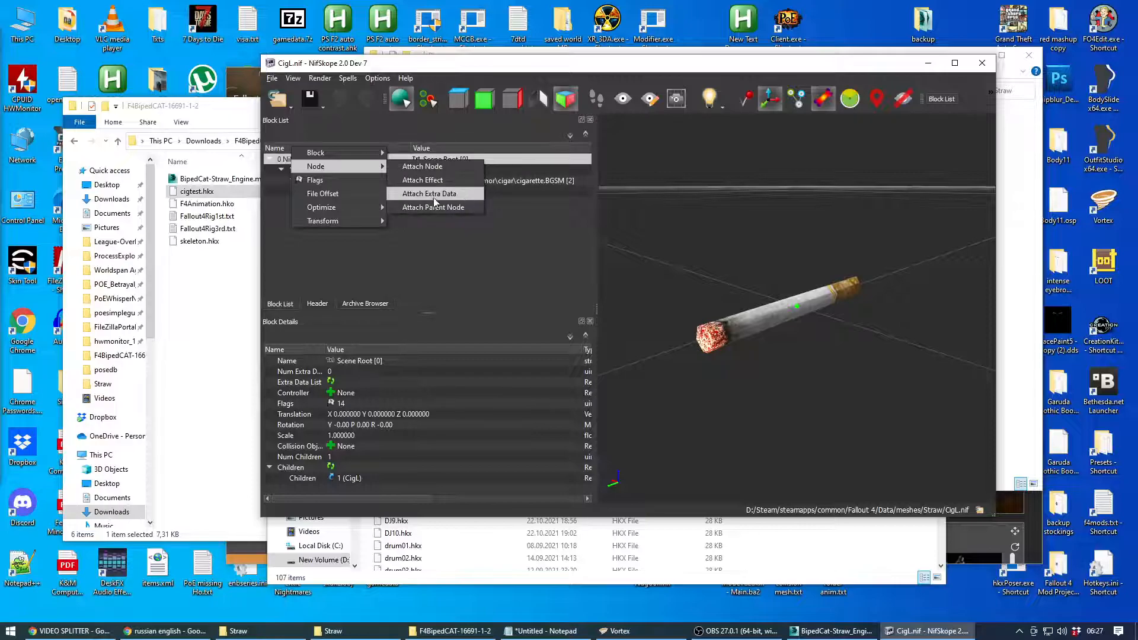
pyautogui.click(461, 197)
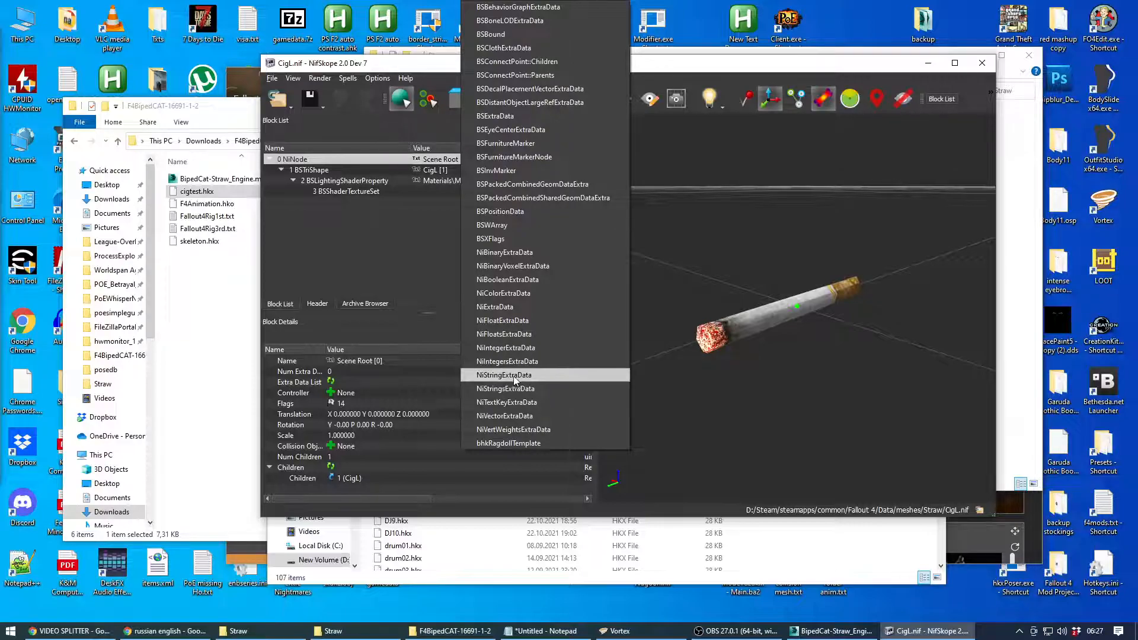
pyautogui.click(515, 380)
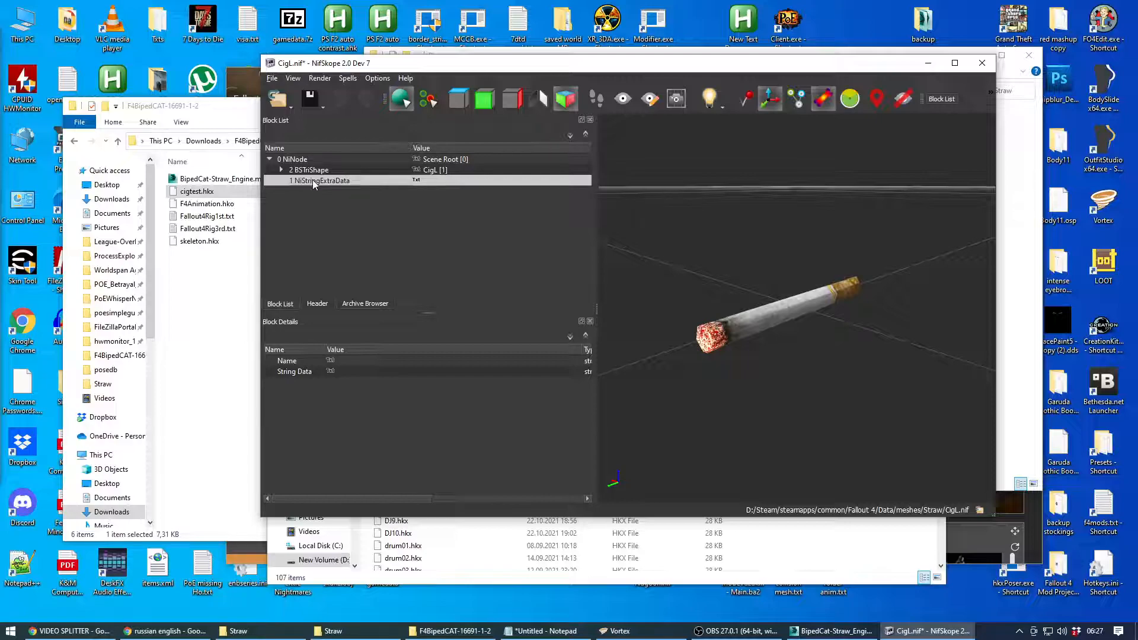
# Step: Set the Name string of the NiStringExtraData block to Prn
pyautogui.rightClick(343, 362)
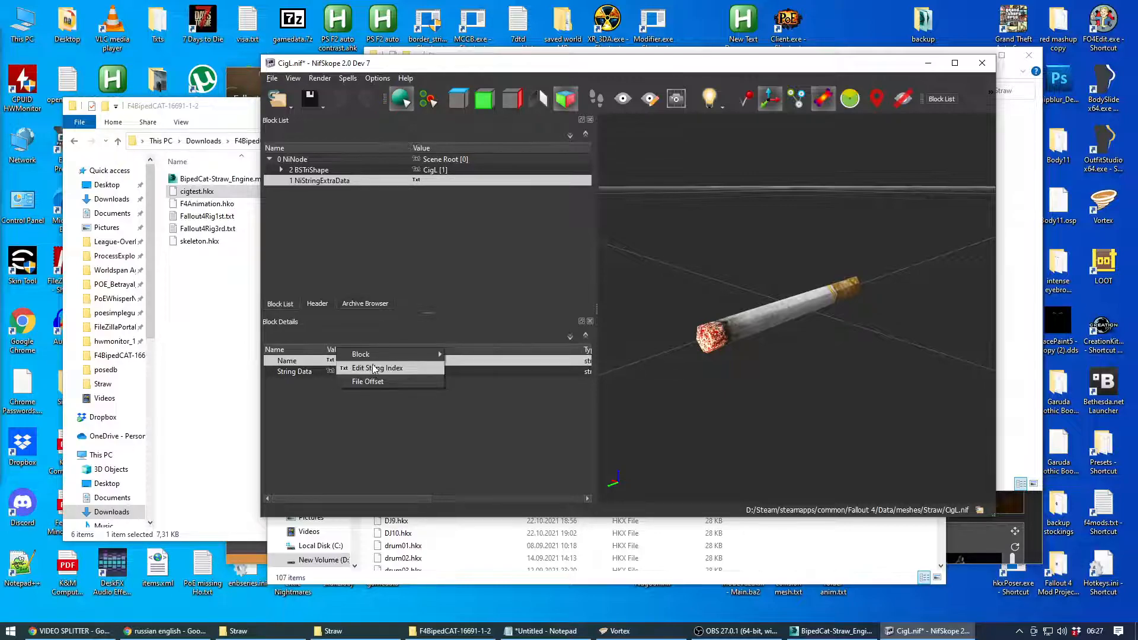
pyautogui.click(415, 369)
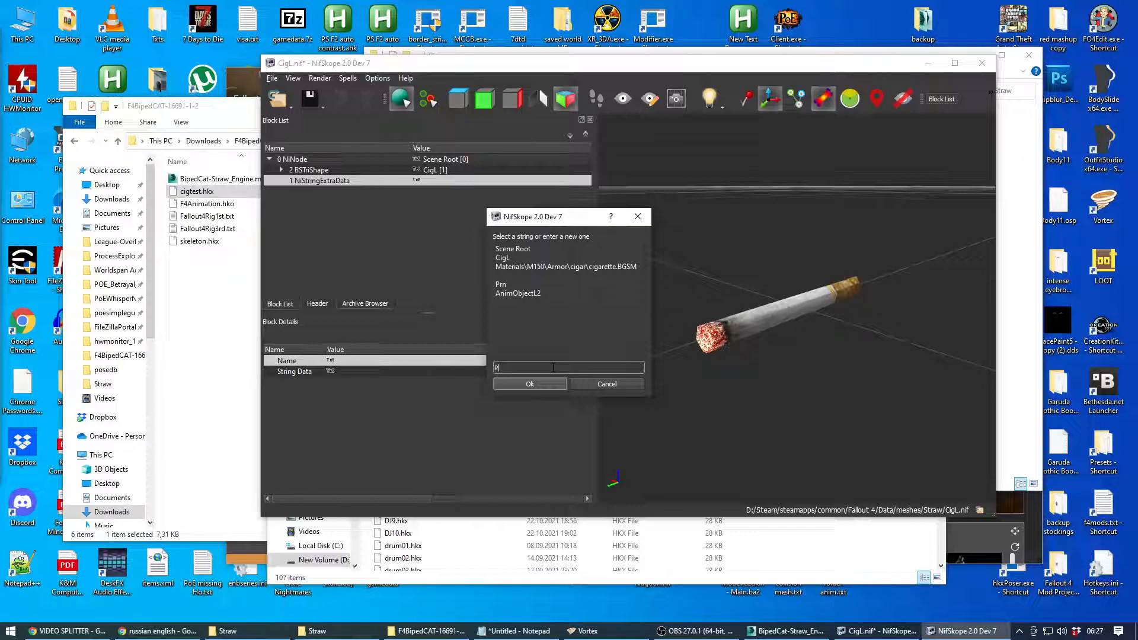
pyautogui.write('Prn')
pyautogui.click(530, 384)
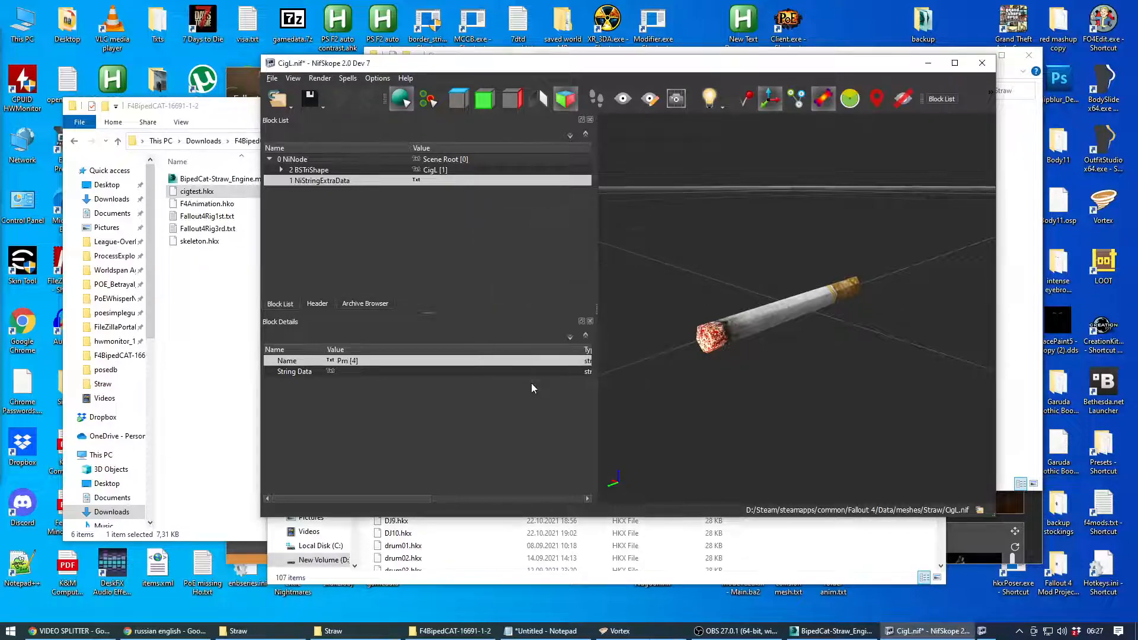
# Step: Switch to 3ds Max and check in the Schematic View which AnimObject node the CigL mesh is linked to
pyautogui.click(352, 372)
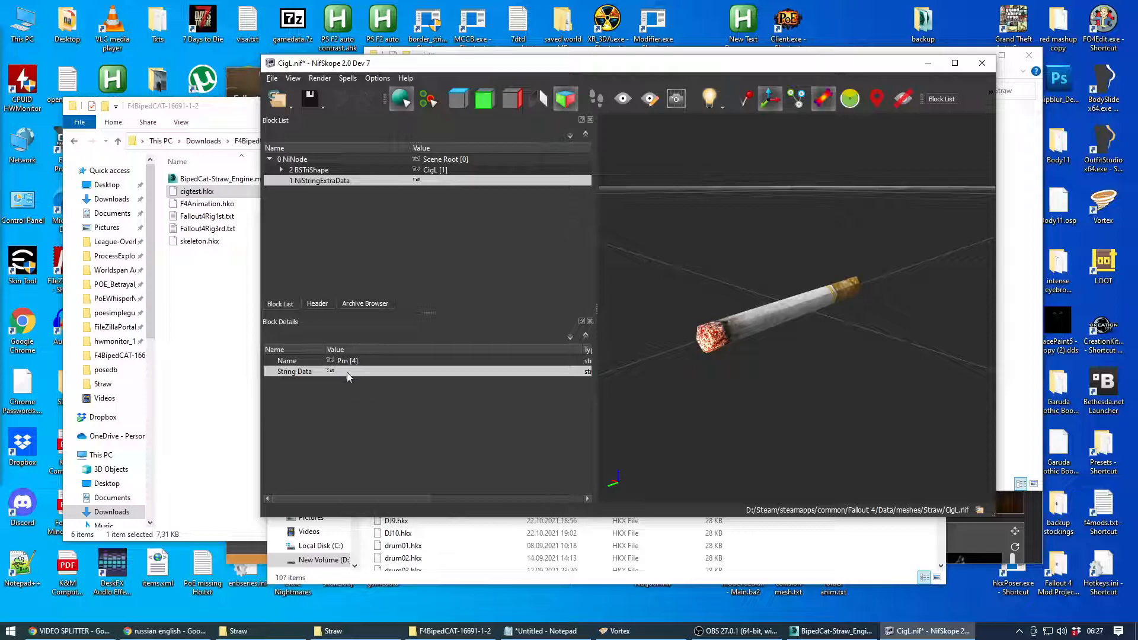
pyautogui.click(826, 630)
pyautogui.click(270, 281)
pyautogui.moveTo(203, 548); pyautogui.dragTo(290, 550)
pyautogui.scroll(4, 204, 264)
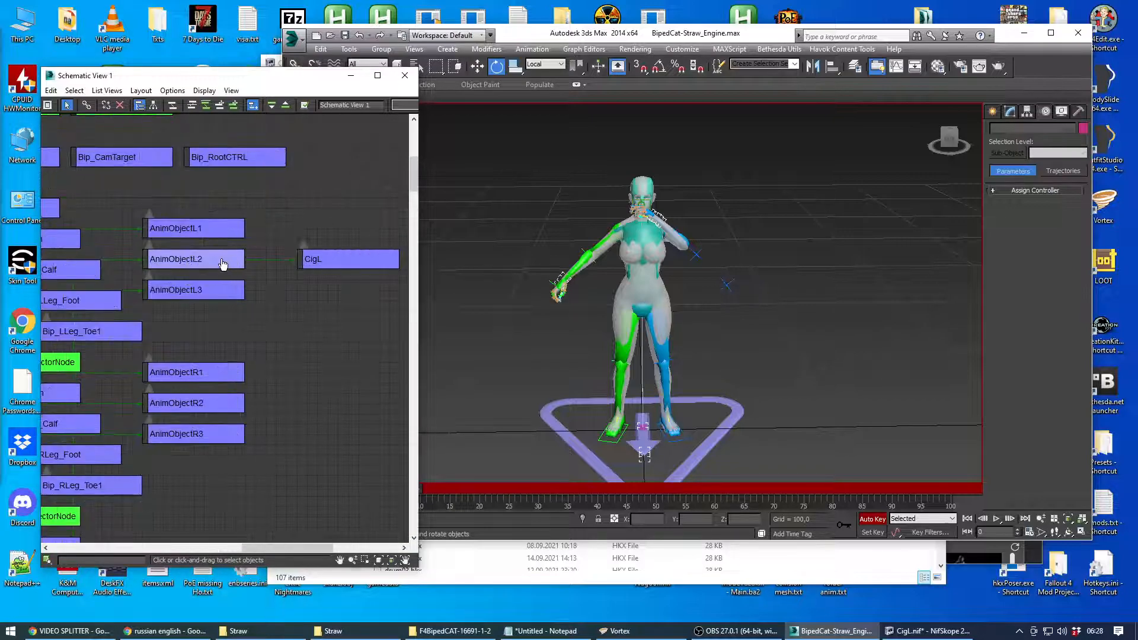
# Step: Back in NifSkope, set the block's String Data to AnimObjectL2, save CigL.nif and minimise the program
pyautogui.click(928, 631)
pyautogui.rightClick(332, 372)
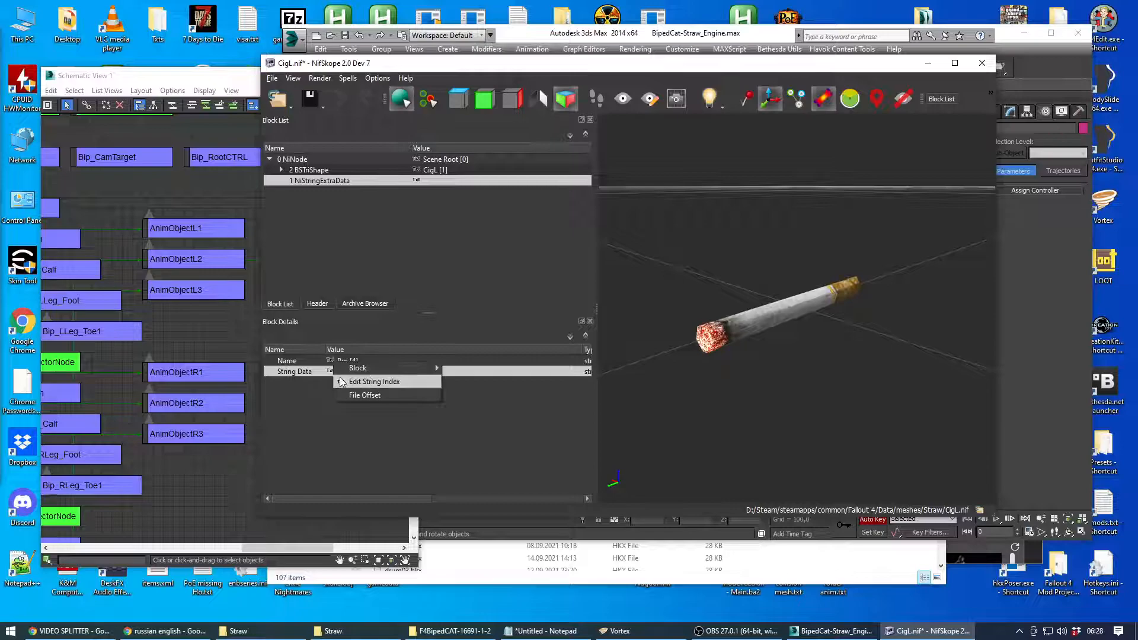
pyautogui.click(379, 385)
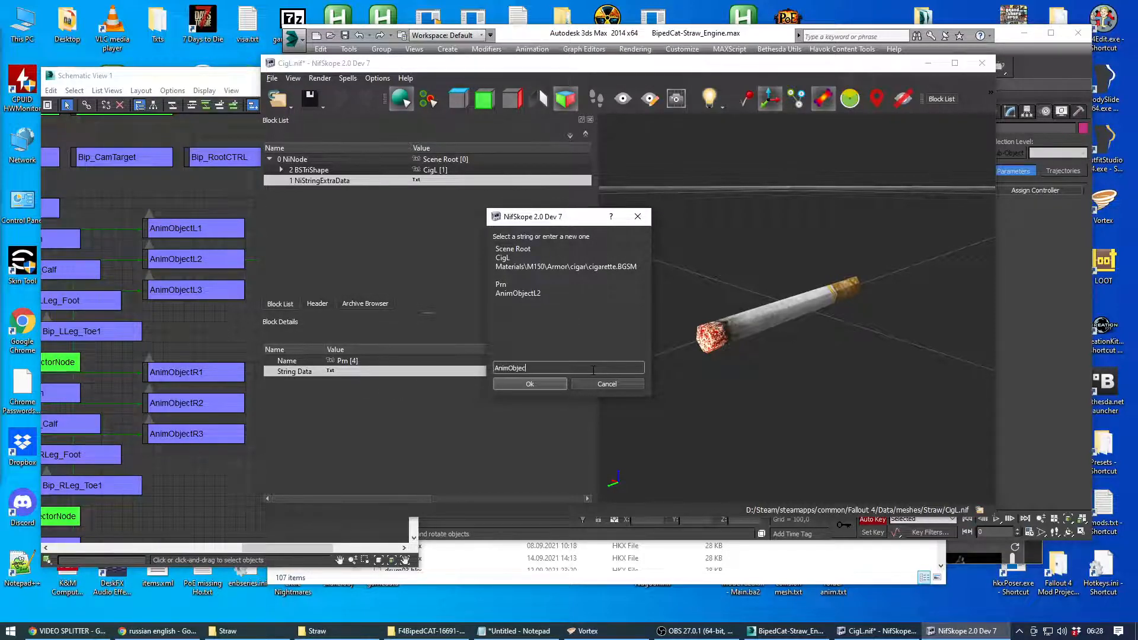
pyautogui.click(545, 384)
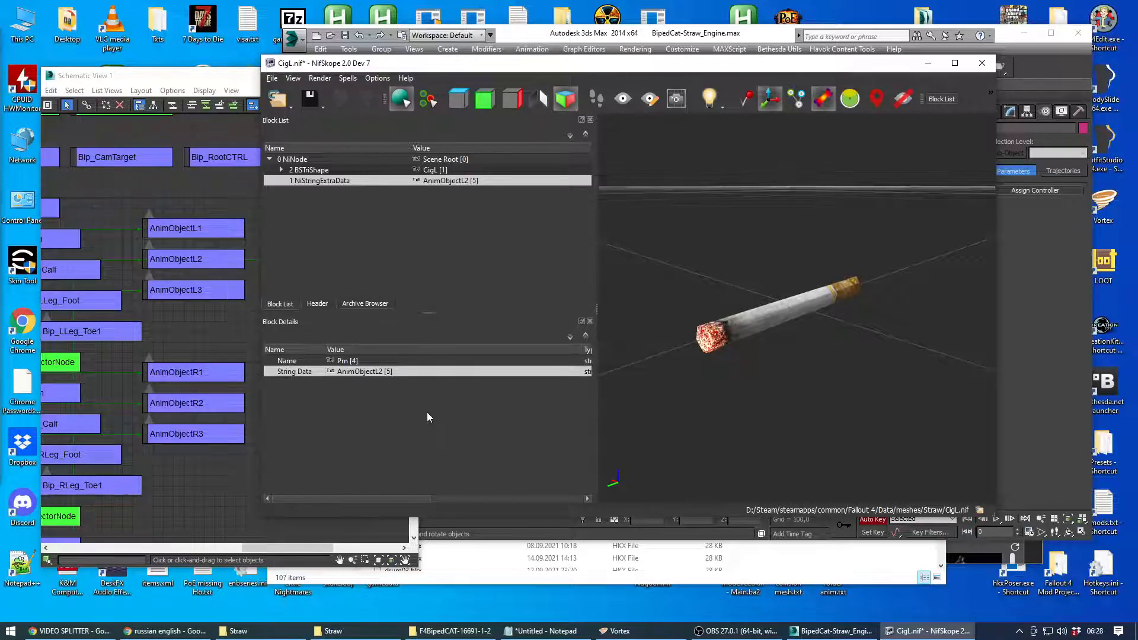
pyautogui.click(323, 107)
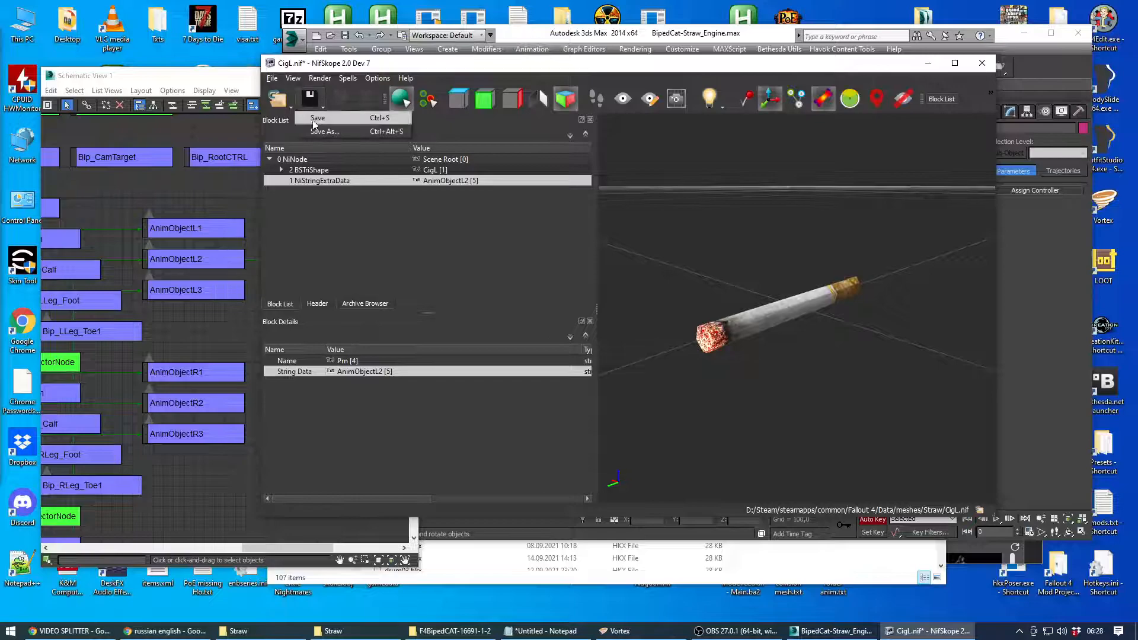
pyautogui.click(314, 127)
pyautogui.click(927, 63)
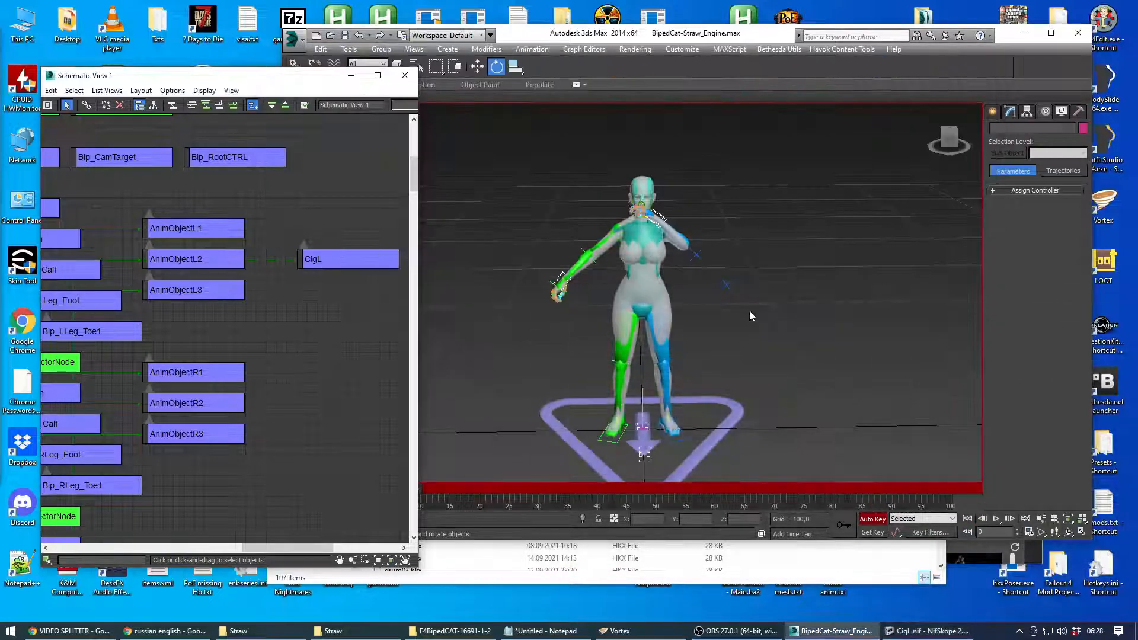
# Step: Check cigtest.hkx in the Straw animations folder and CigL.nif in the Data\meshes\Straw folder
pyautogui.click(332, 631)
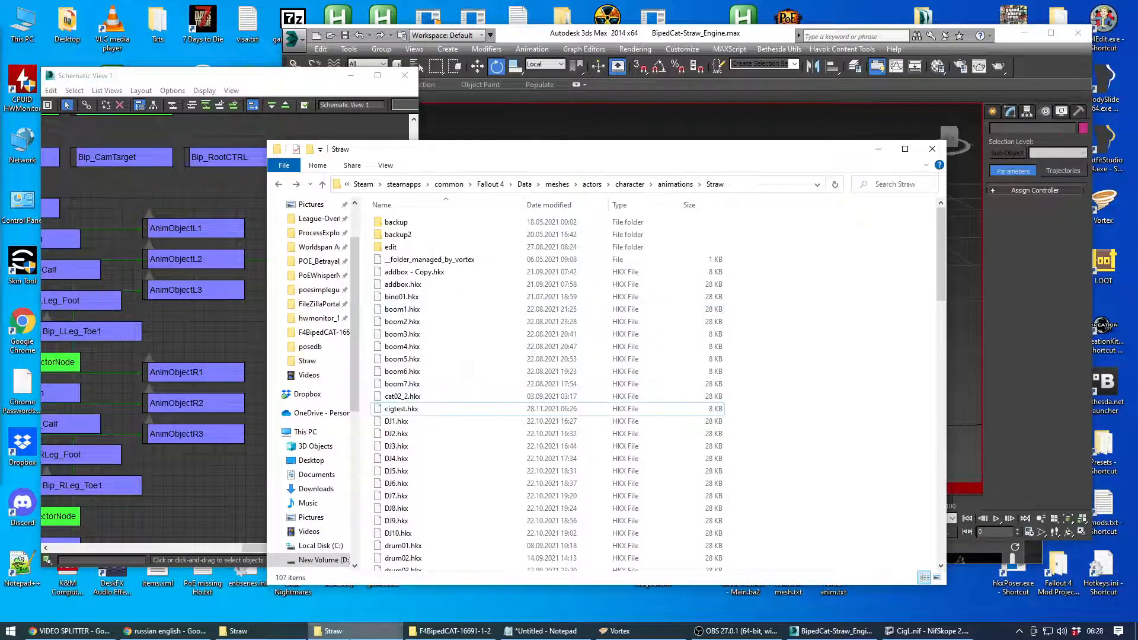
pyautogui.click(238, 631)
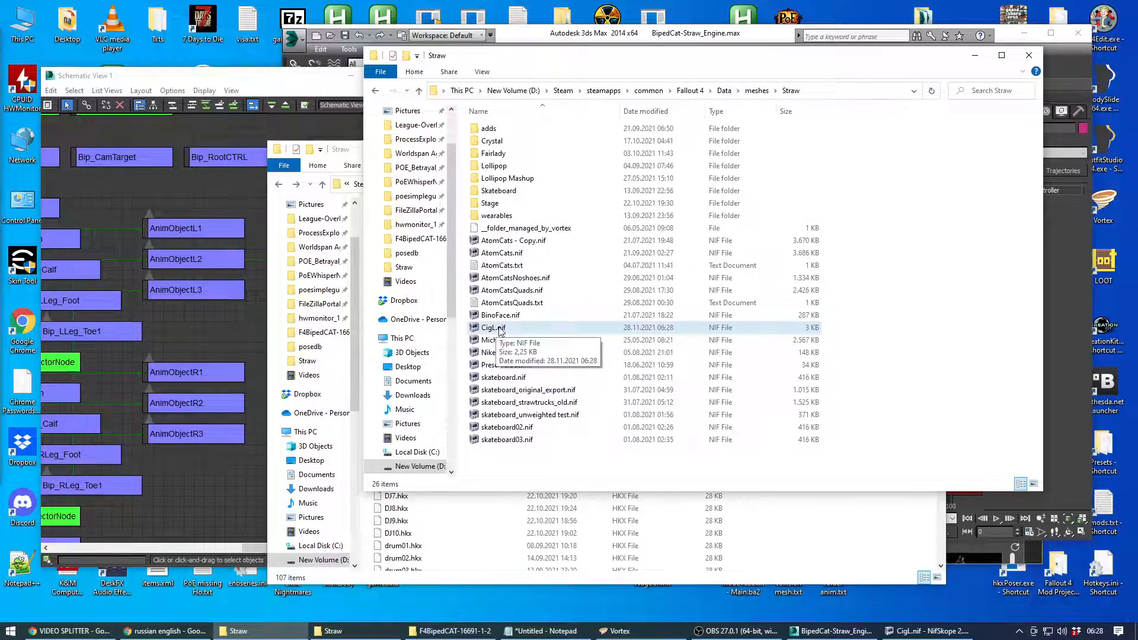
pyautogui.click(332, 631)
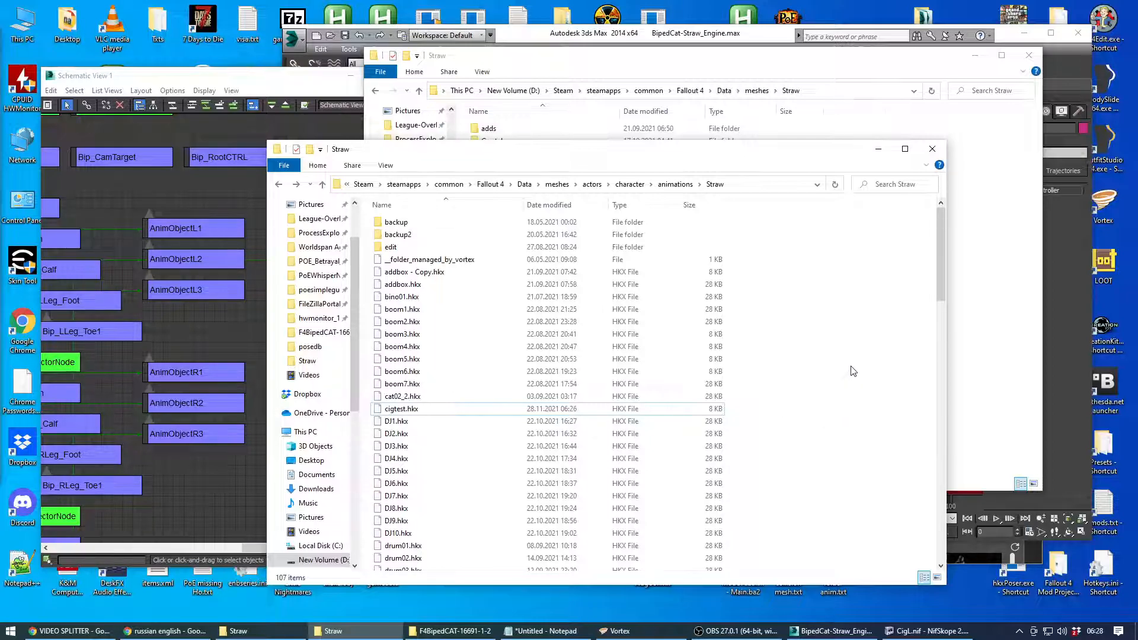
# Step: Launch FO4Edit, deselect all modules, filter the list by "pose" and load only IceStorms Poses.esl
pyautogui.click(1112, 20)
pyautogui.doubleClick(1112, 20)
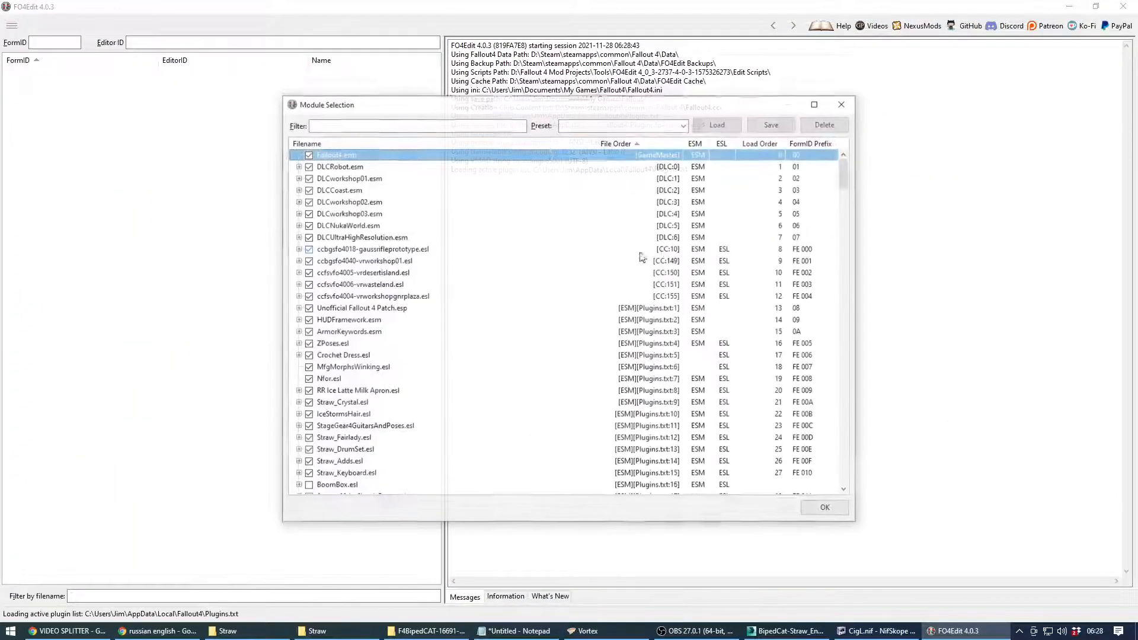
pyautogui.rightClick(456, 282)
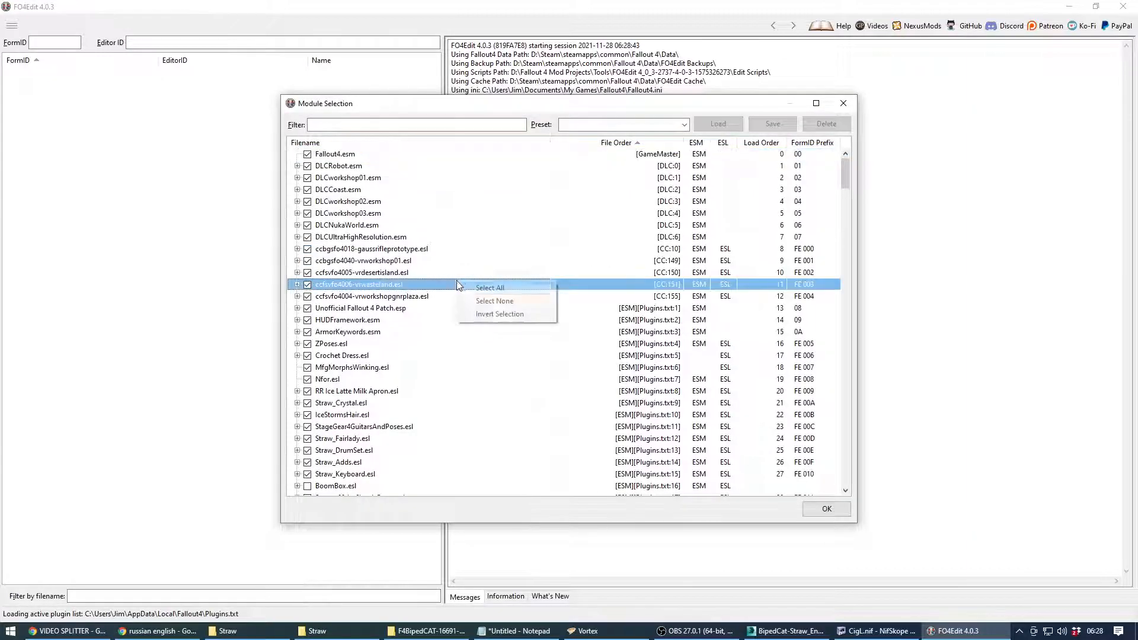
pyautogui.click(491, 302)
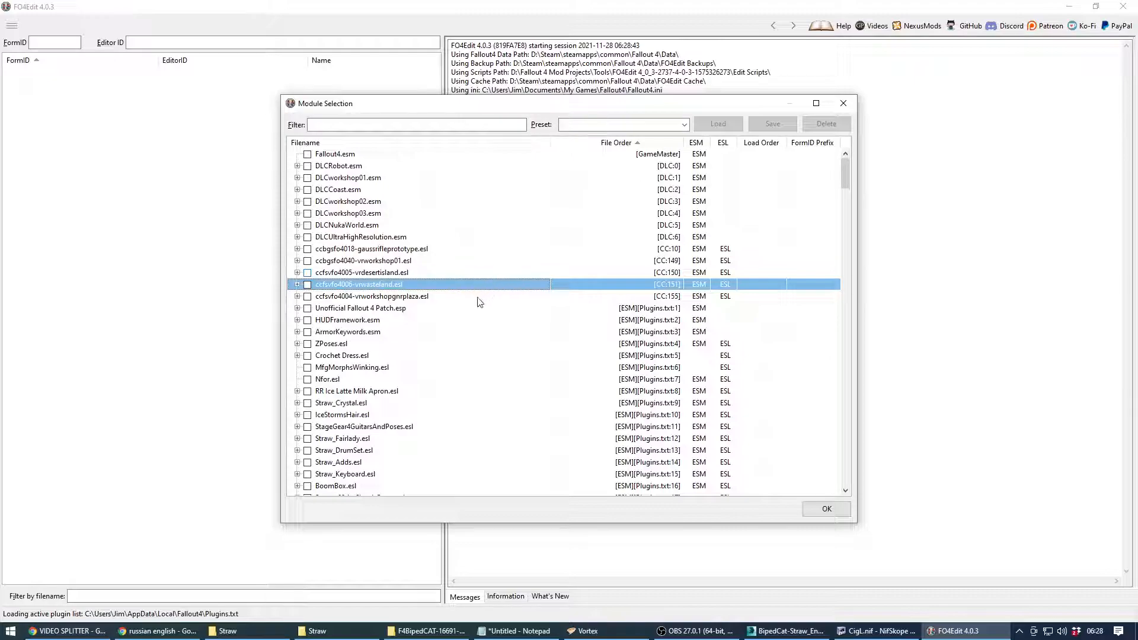
pyautogui.click(442, 125)
pyautogui.write('pose')
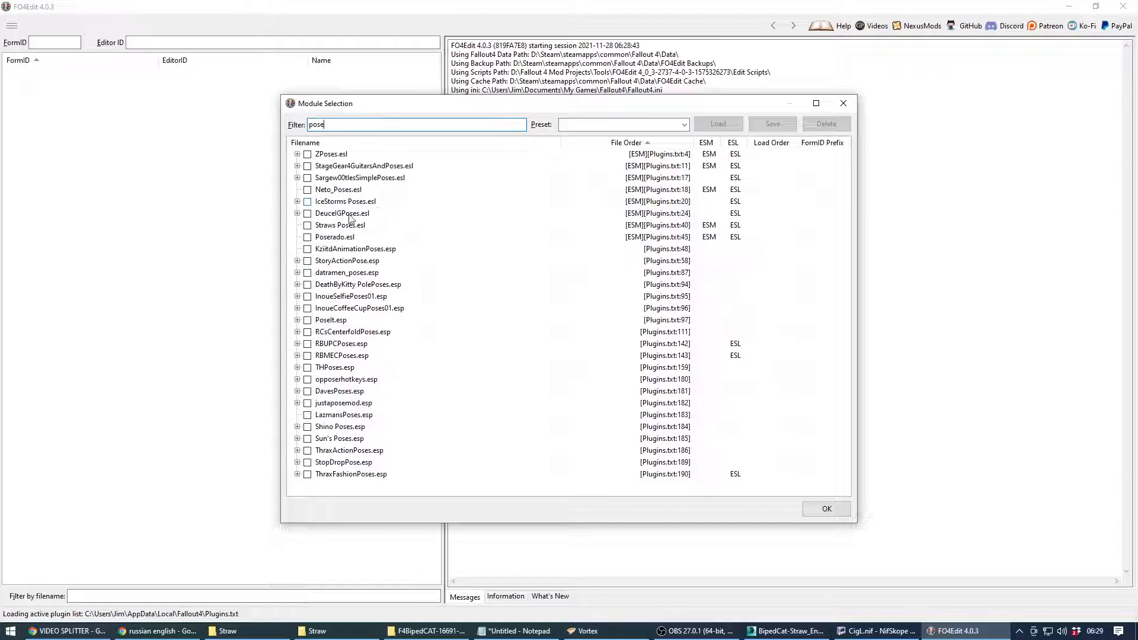
pyautogui.click(307, 202)
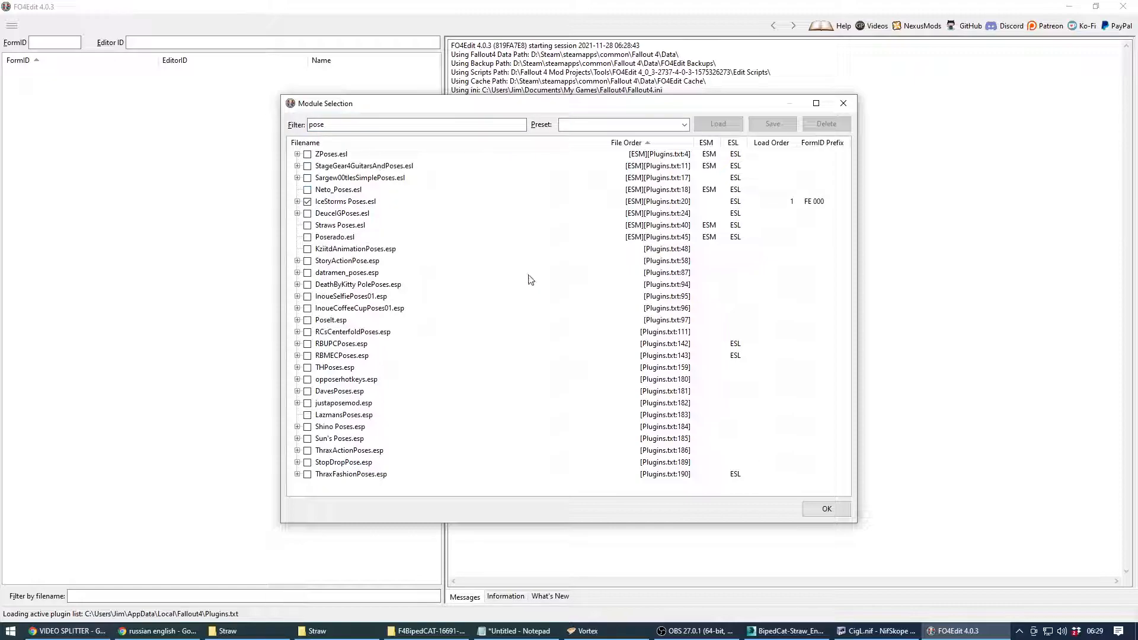
pyautogui.click(825, 507)
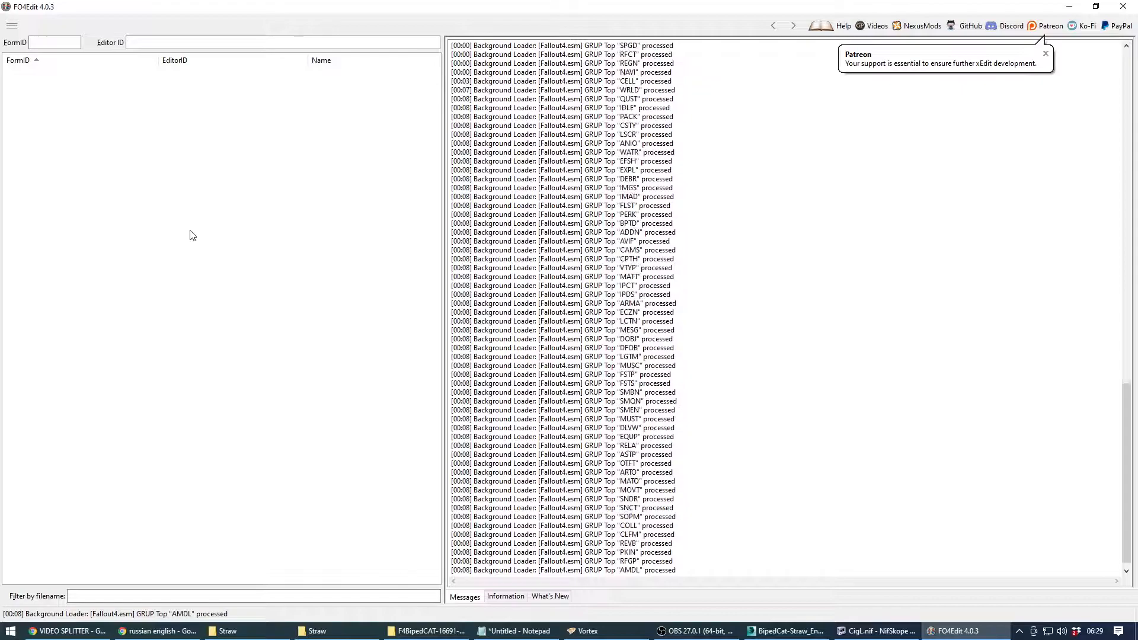
# Step: Expand the record groups of IceStorms Poses.esl and select both PoseAnimObjectKnifeL1 and the idle animation AutS08
pyautogui.click(13, 97)
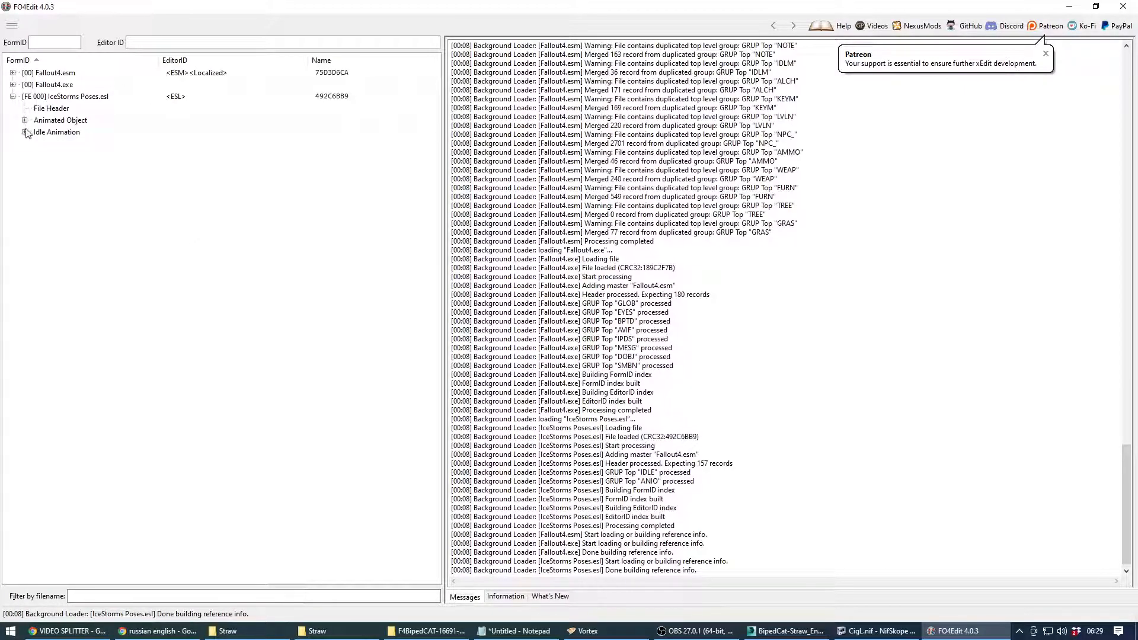
pyautogui.click(24, 120)
pyautogui.click(191, 131)
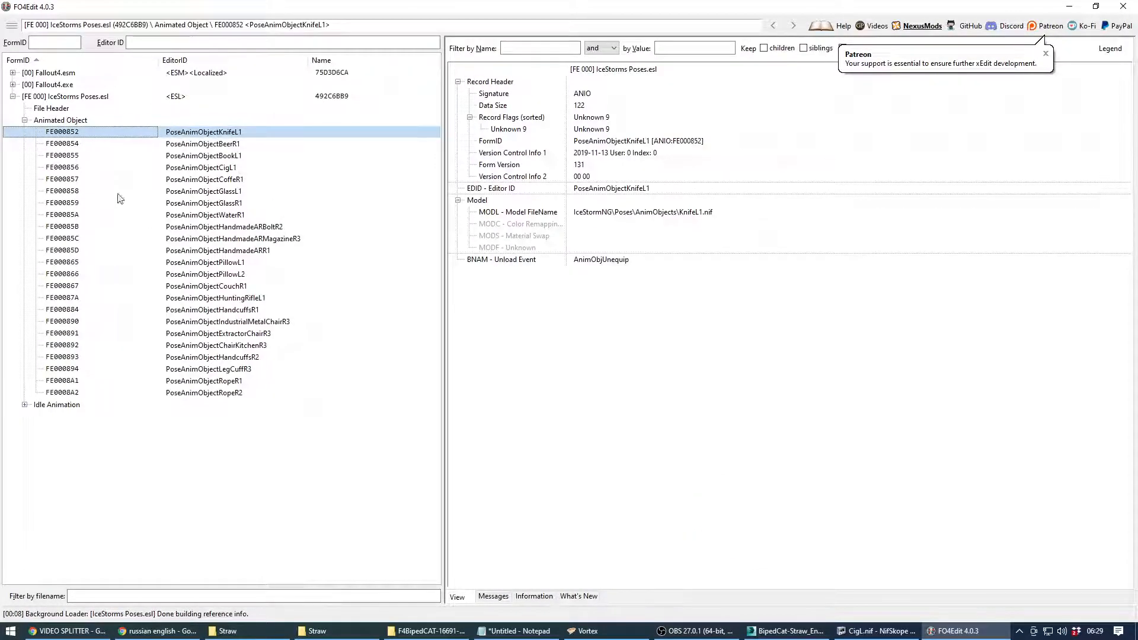
pyautogui.click(24, 405)
pyautogui.scroll(9, 116, 344)
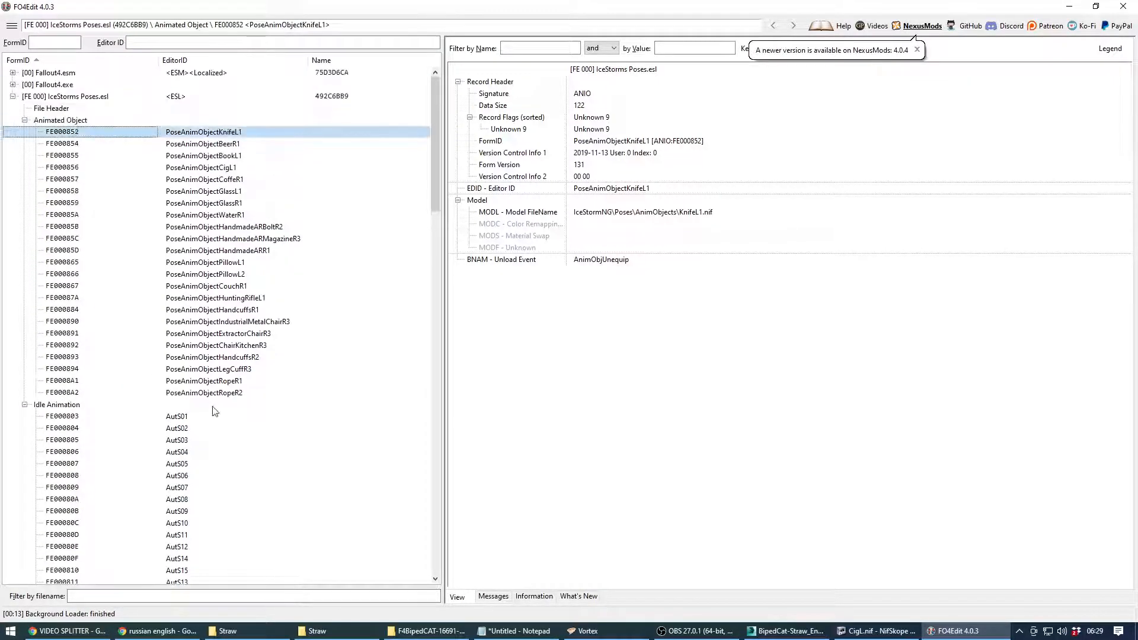
pyautogui.click(186, 501)
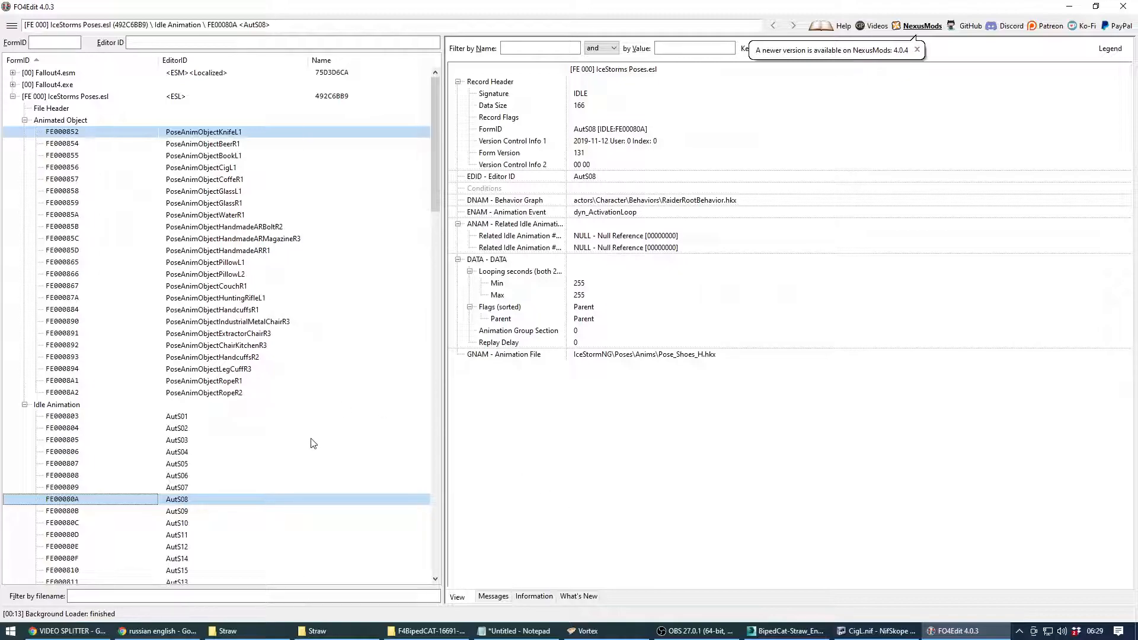
# Step: Copy the two selected records as new records, without prefix or suffix changes, into a new ESL file named aos_test
pyautogui.rightClick(205, 503)
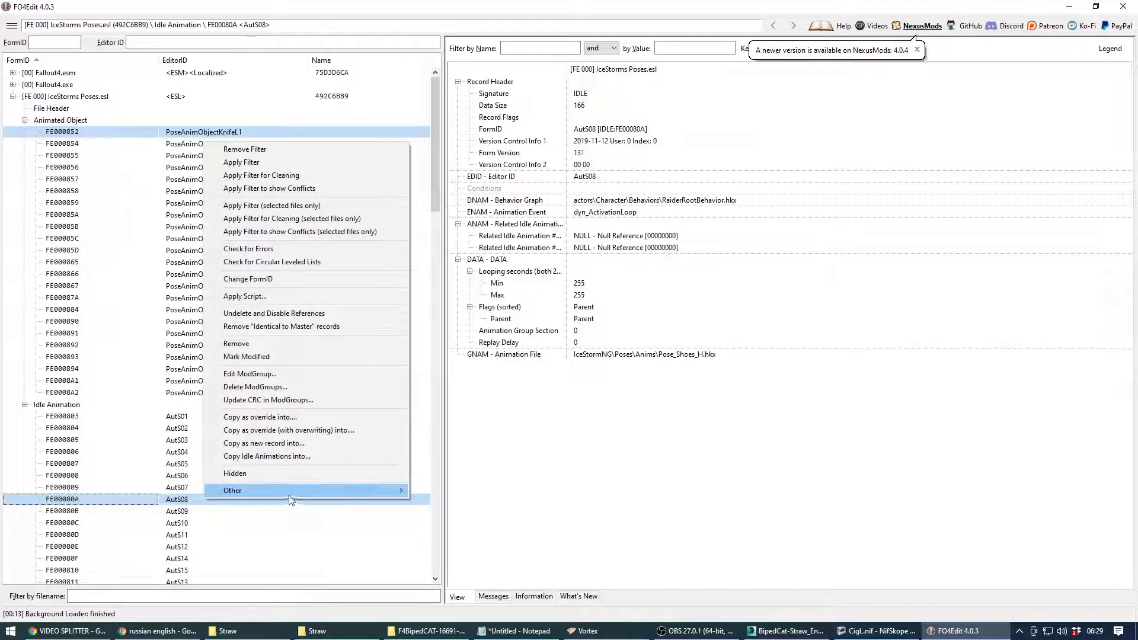
pyautogui.click(311, 442)
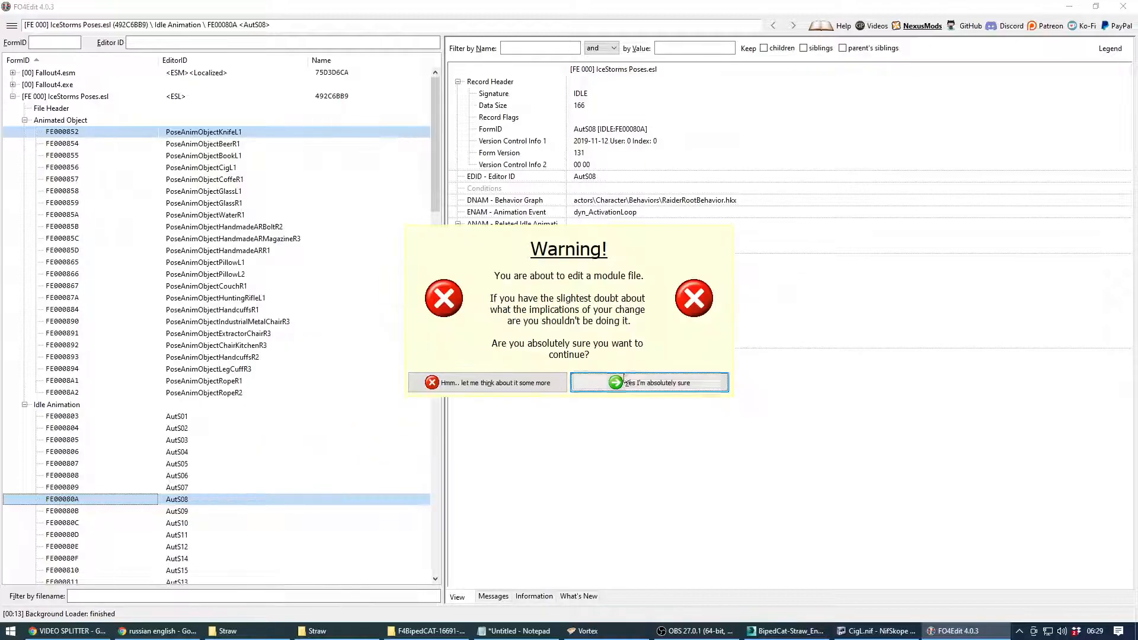
pyautogui.click(673, 383)
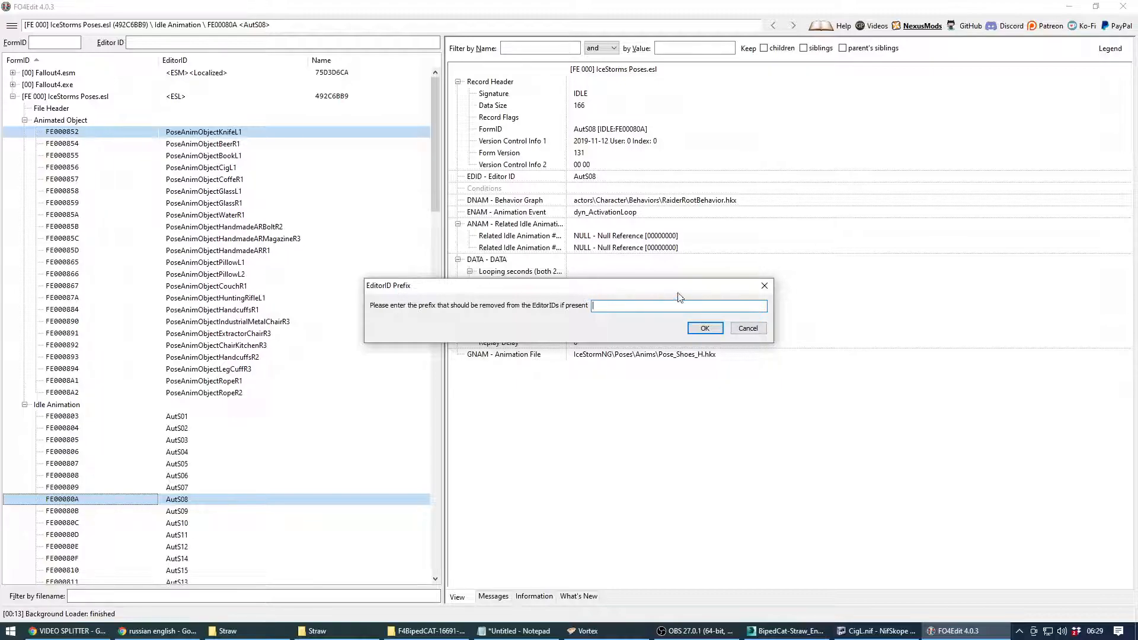
pyautogui.click(704, 329)
pyautogui.click(669, 330)
pyautogui.click(604, 339)
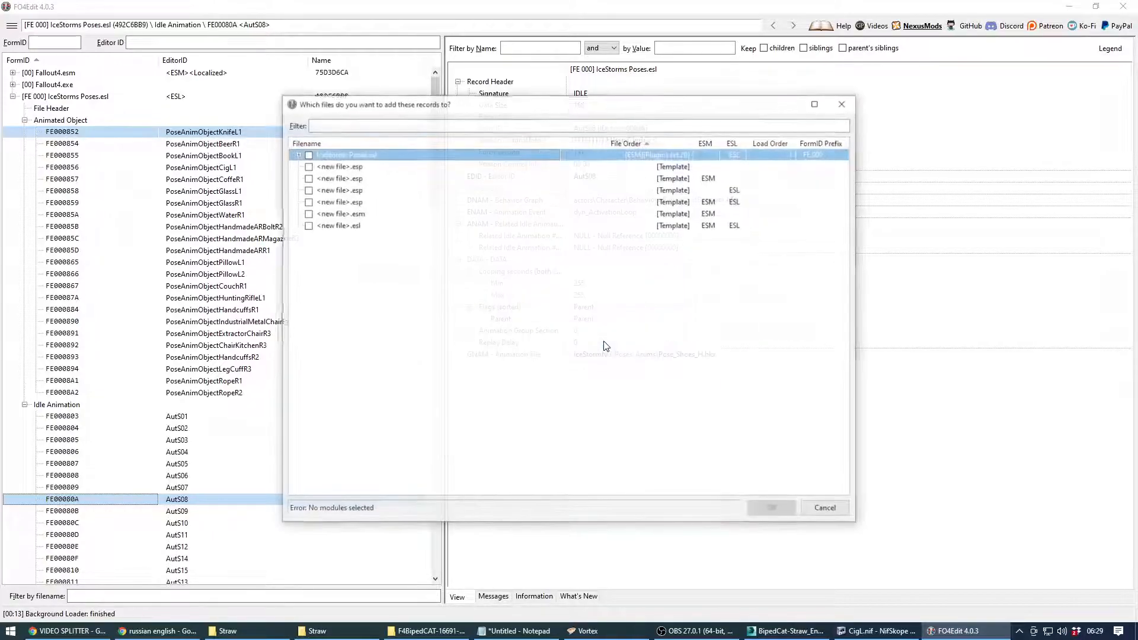
pyautogui.click(307, 228)
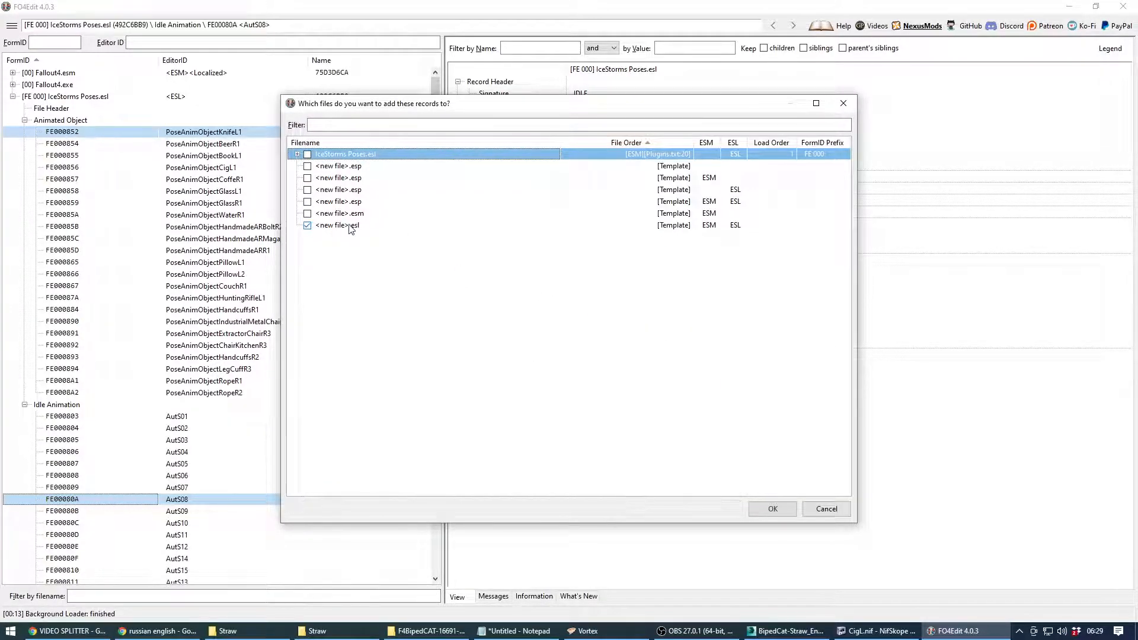
pyautogui.click(773, 509)
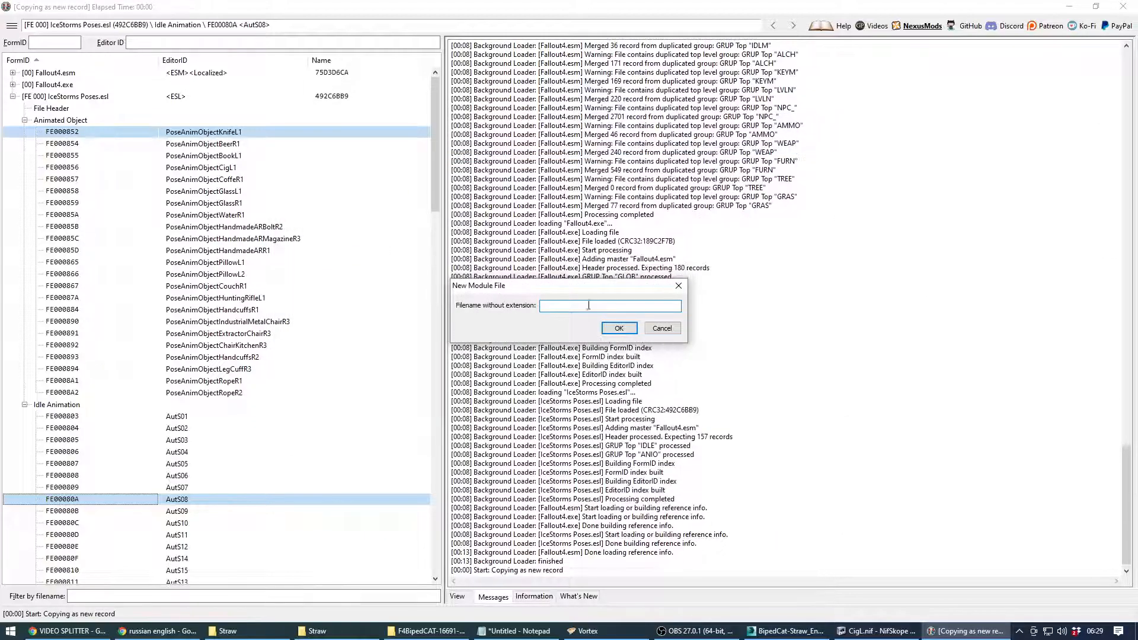
pyautogui.write('aos_test')
pyautogui.click(618, 328)
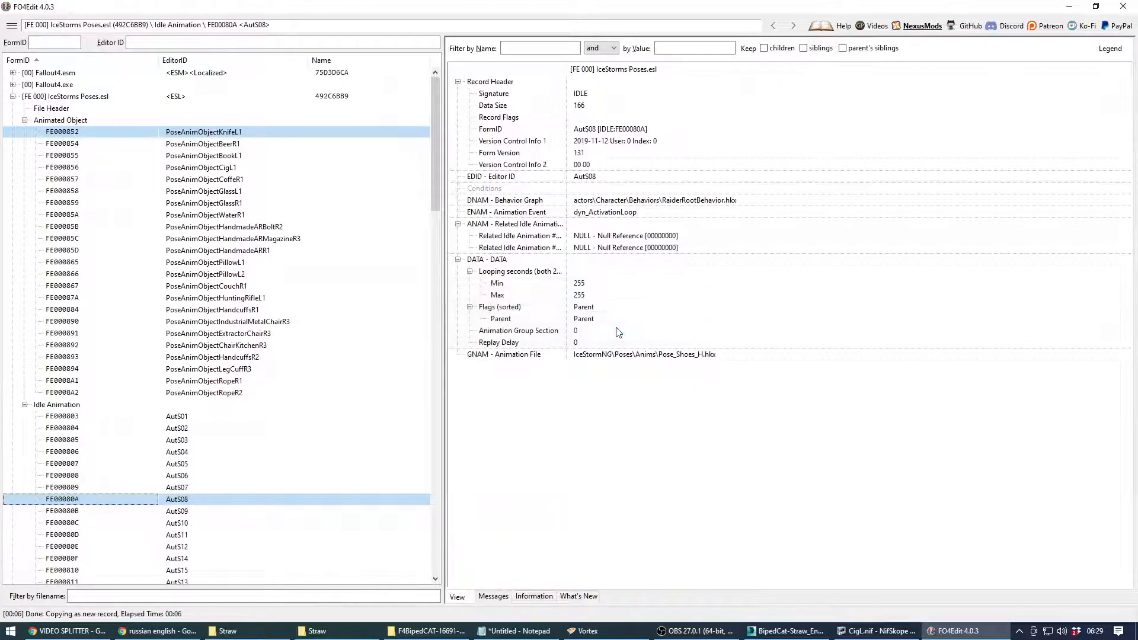
# Step: Collapse IceStorms Poses.esl and expand the Animated Object and Idle Animation groups of aos_test.esl
pyautogui.click(24, 120)
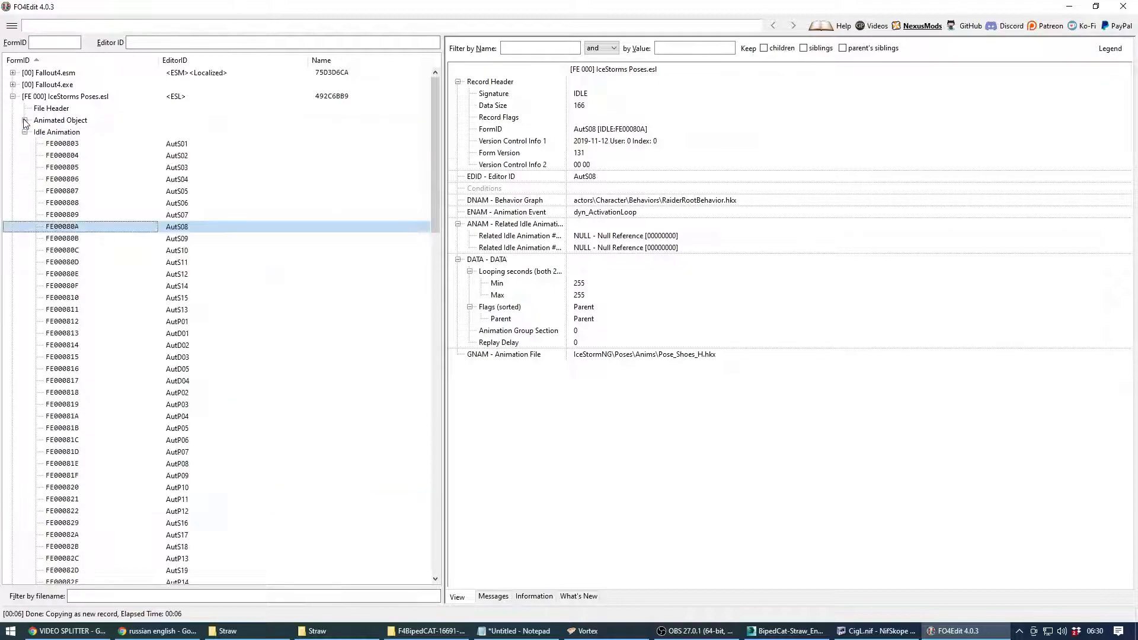
pyautogui.click(24, 132)
pyautogui.click(12, 96)
pyautogui.click(12, 108)
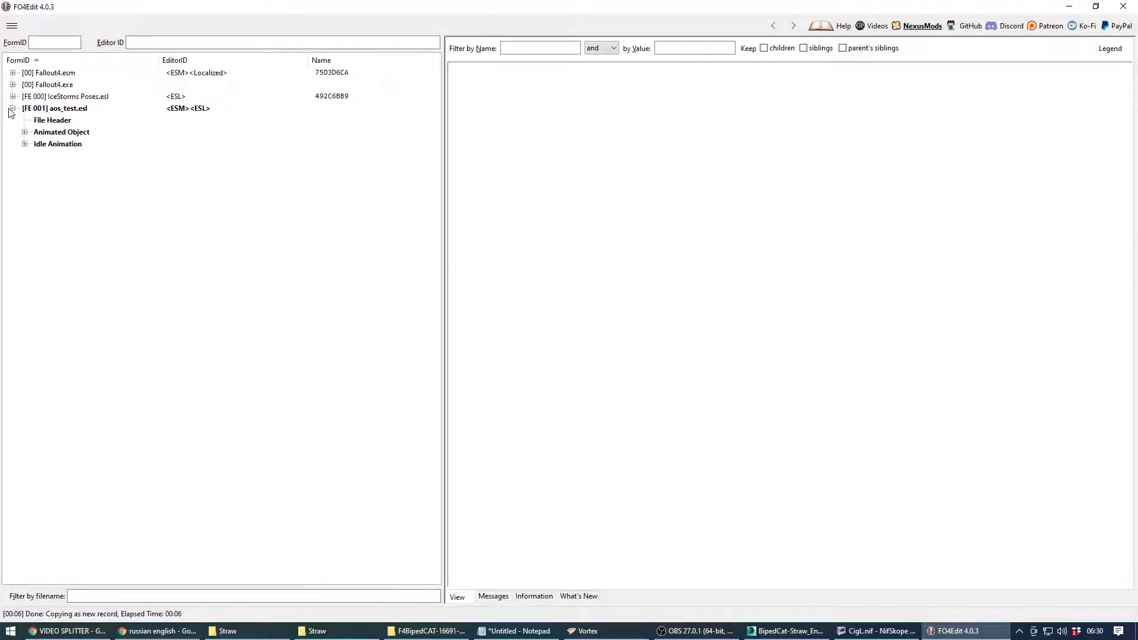
pyautogui.click(24, 132)
pyautogui.click(25, 156)
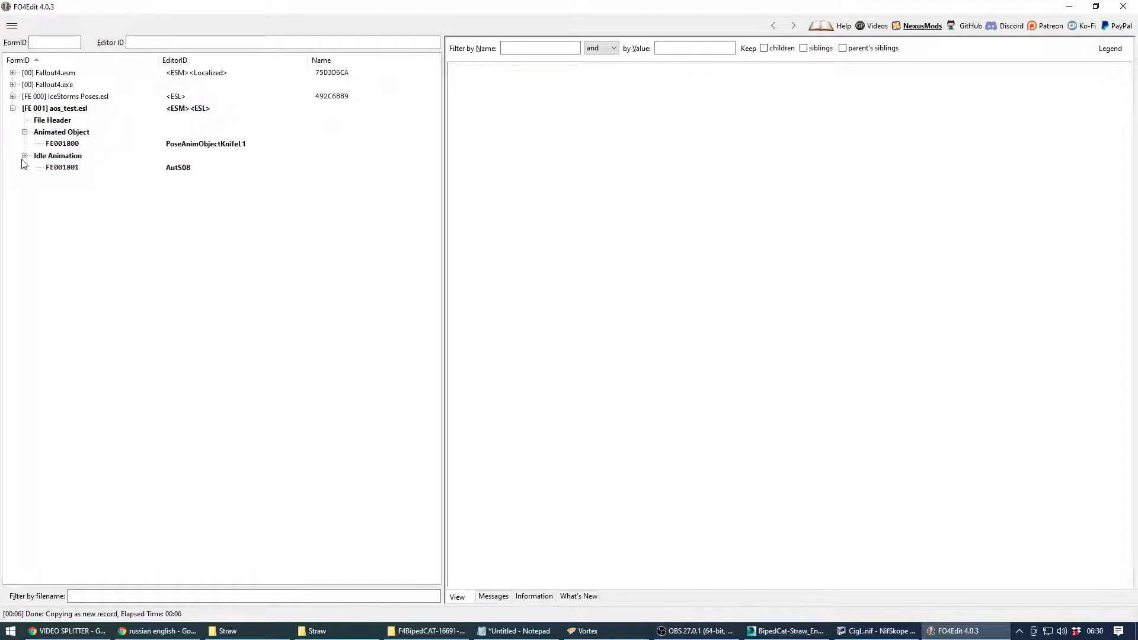
# Step: Change the Editor ID of the PoseAnimObjectKnifeL1 animated object in aos_test.esl to CigL
pyautogui.click(98, 144)
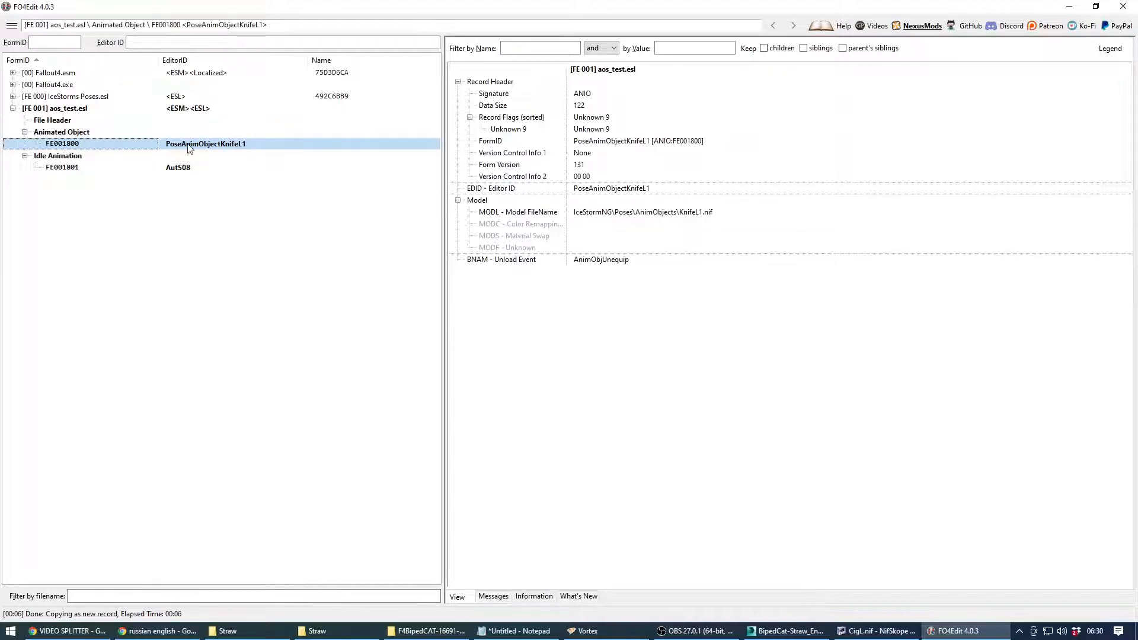
pyautogui.click(583, 190)
pyautogui.rightClick(600, 190)
pyautogui.click(625, 197)
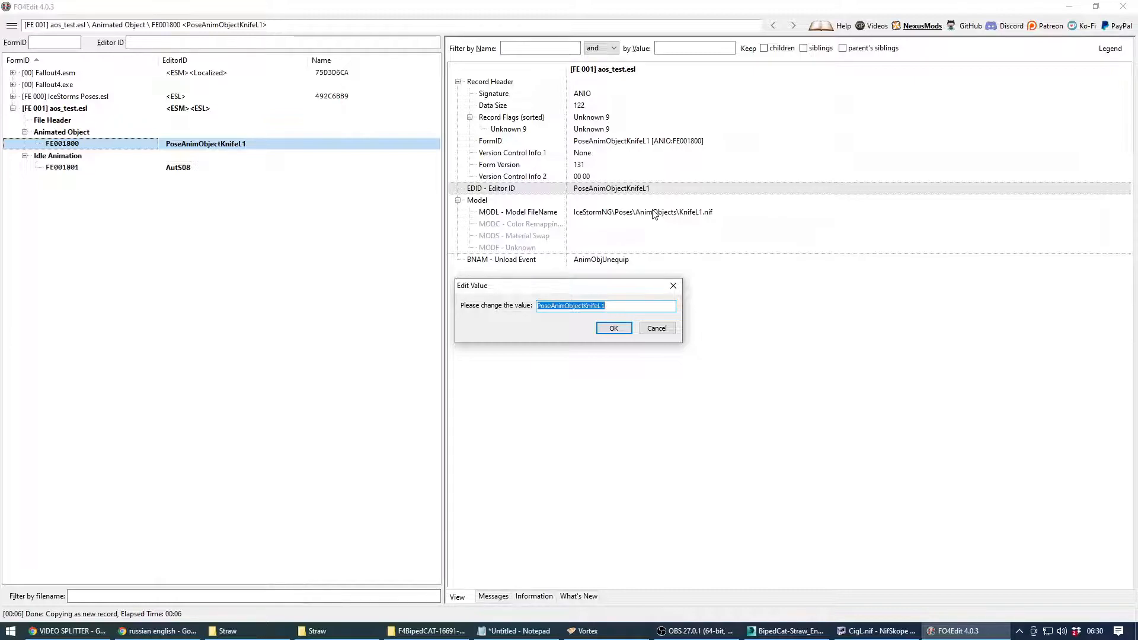
pyautogui.write('CigL')
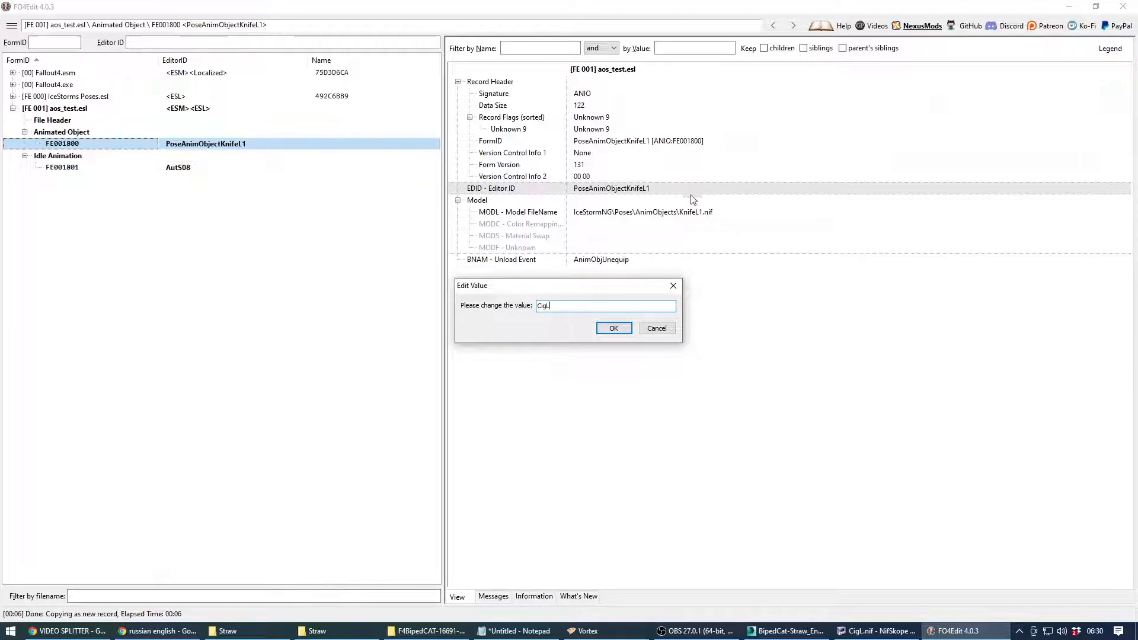
pyautogui.click(613, 327)
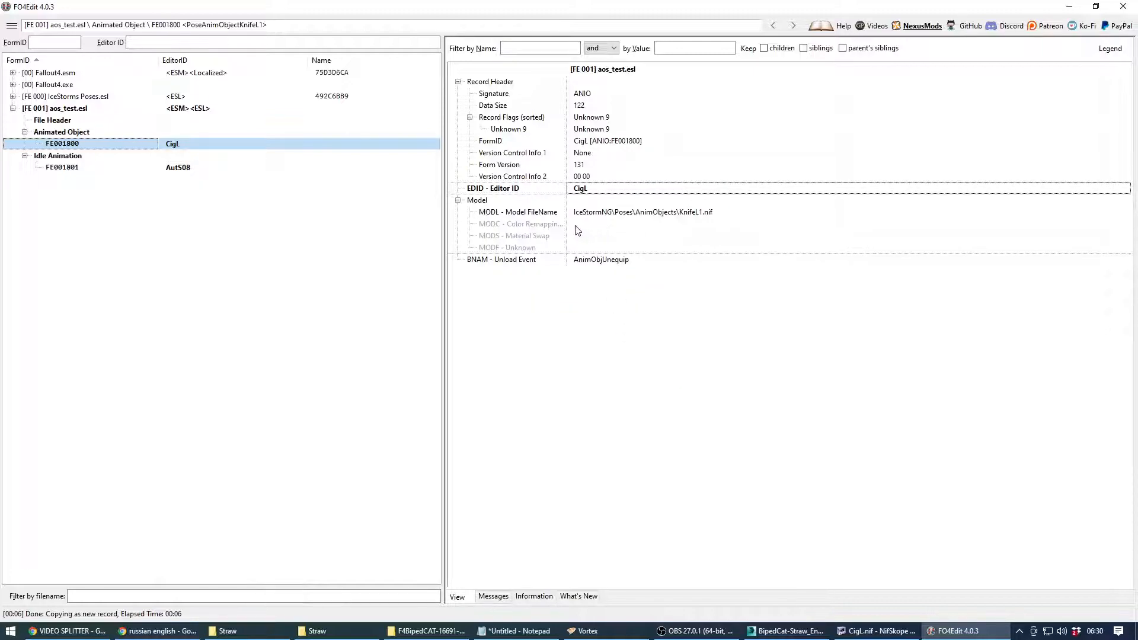
# Step: Set the Model FileName of the CigL animated object to Straw\CigL.nif
pyautogui.rightClick(588, 214)
pyautogui.click(612, 221)
pyautogui.moveTo(668, 307); pyautogui.dragTo(490, 306)
pyautogui.write('Straw\\CigL.')
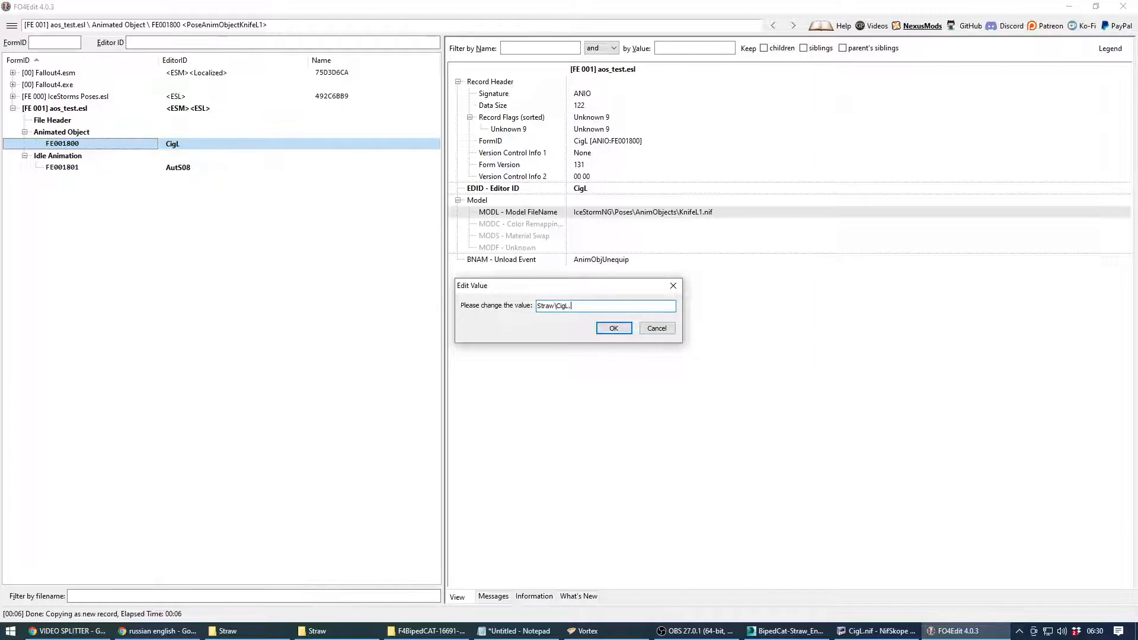
pyautogui.write('nif')
pyautogui.click(613, 327)
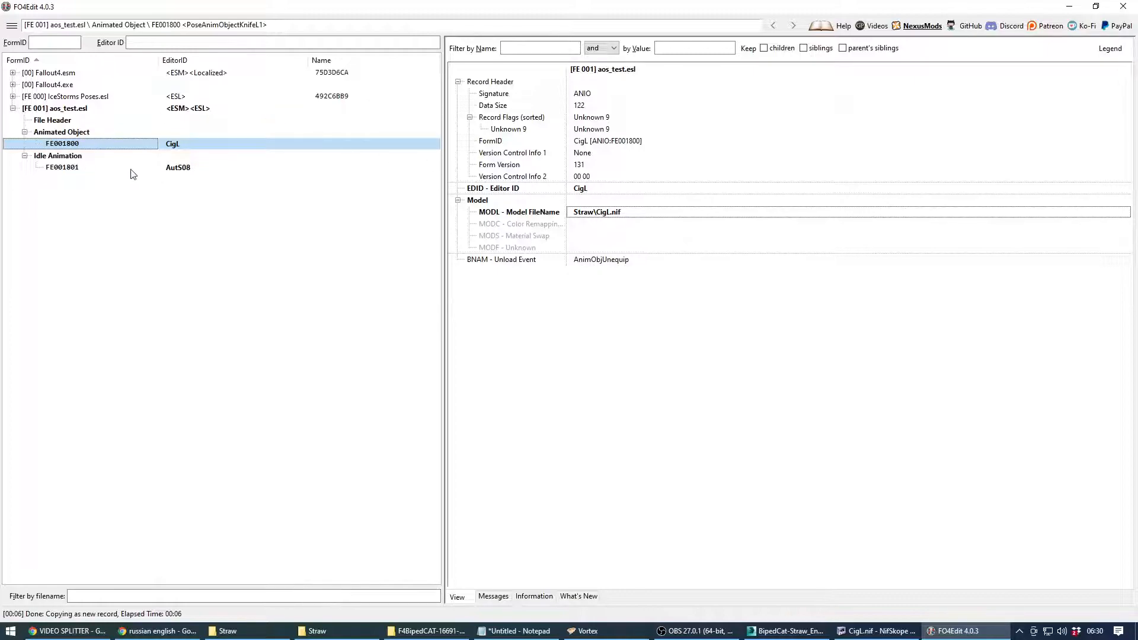
# Step: Change the Editor ID of the AutS08 idle animation in aos_test.esl to Cig1
pyautogui.click(186, 169)
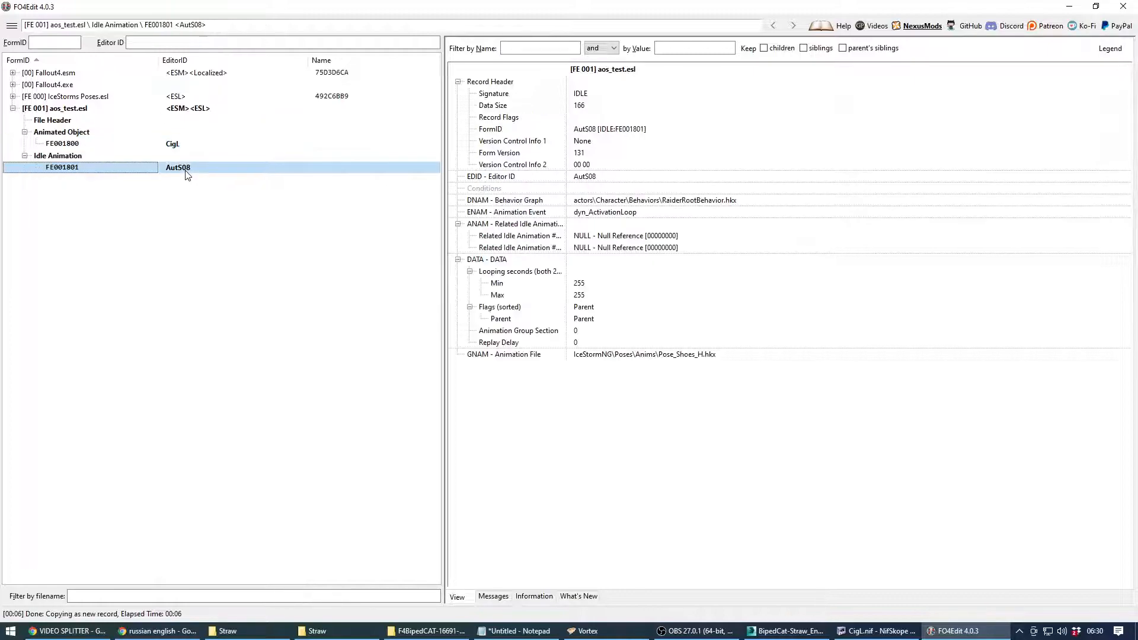
pyautogui.rightClick(587, 178)
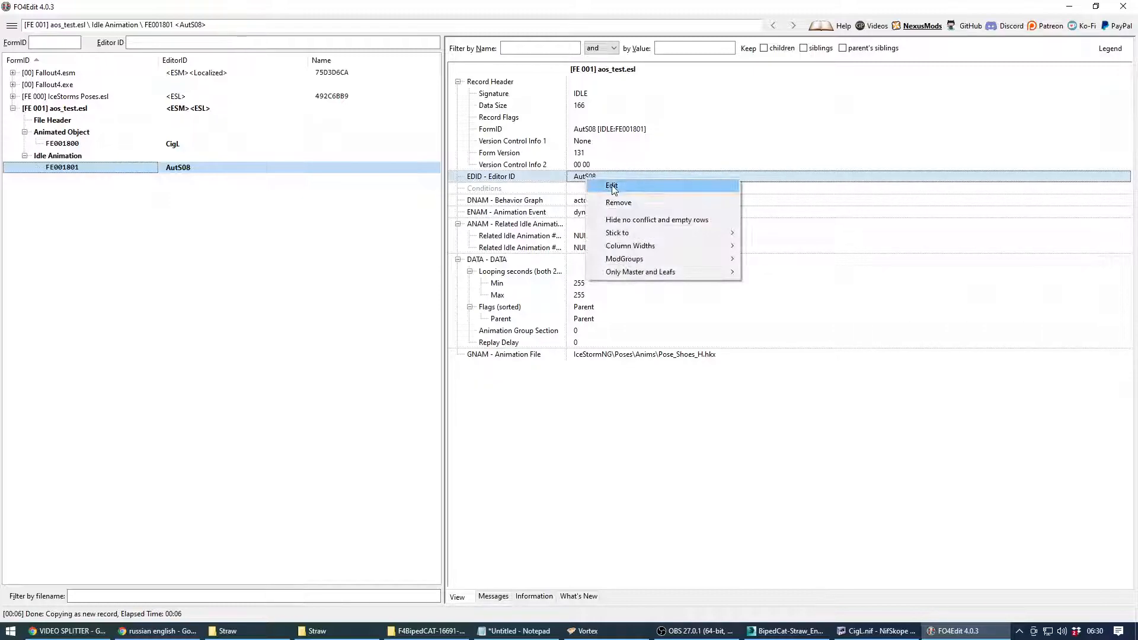
pyautogui.click(612, 185)
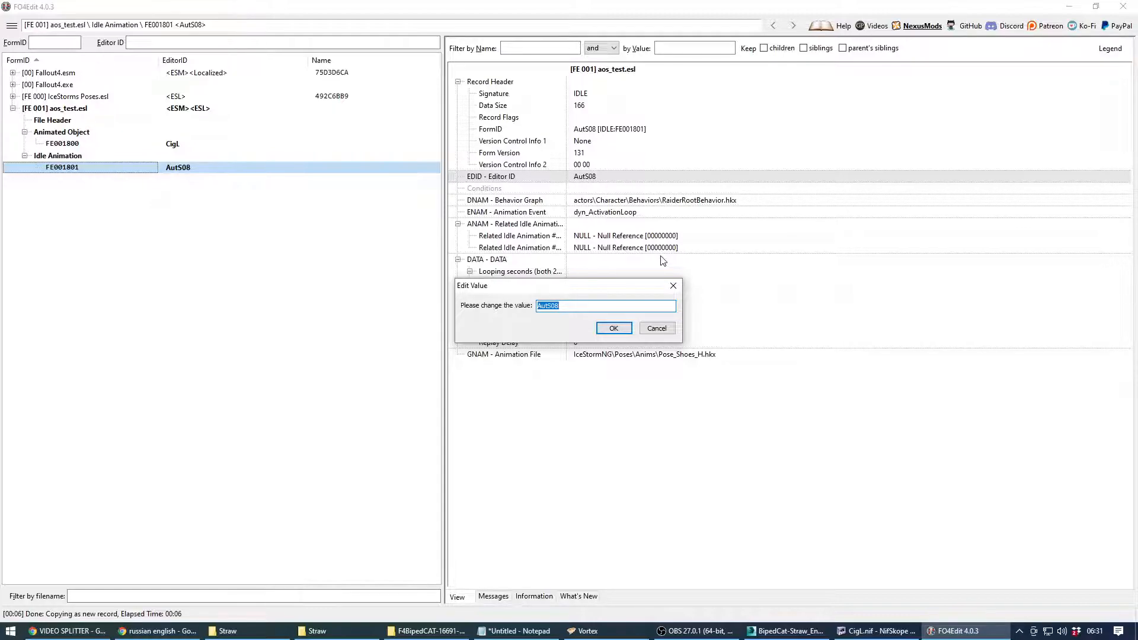
pyautogui.write('Cig1')
pyautogui.moveTo(602, 292); pyautogui.dragTo(637, 389)
pyautogui.click(650, 425)
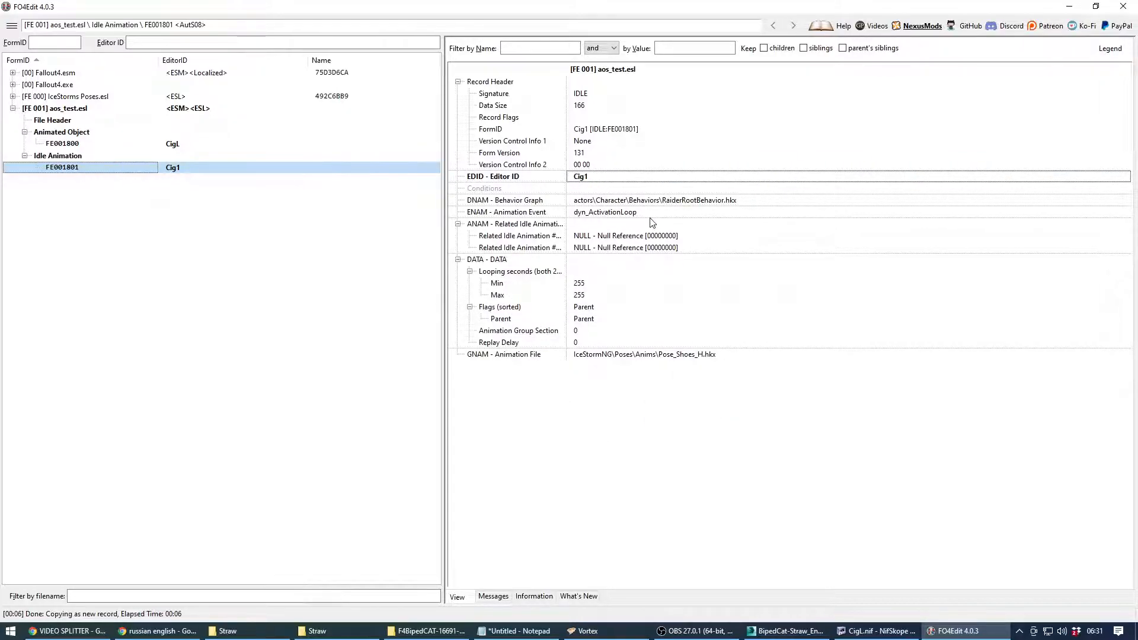
# Step: Set the Animation File of the Cig1 idle to actors\character\animations\straw\cigtest.hkx
pyautogui.click(595, 359)
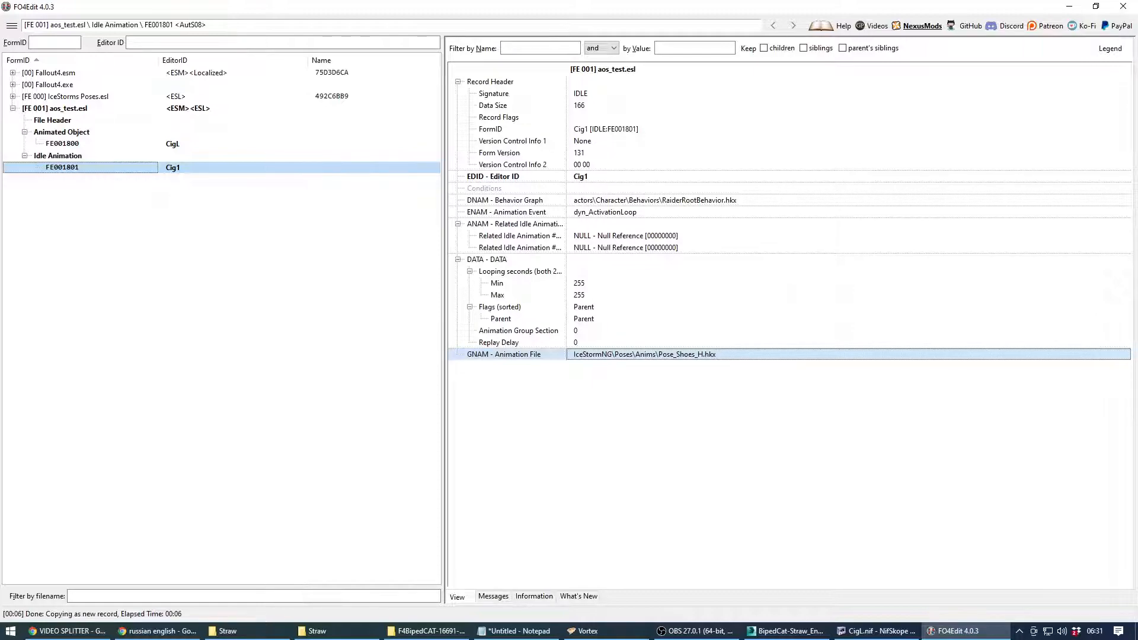
pyautogui.hotkey('alt', 'Tab')
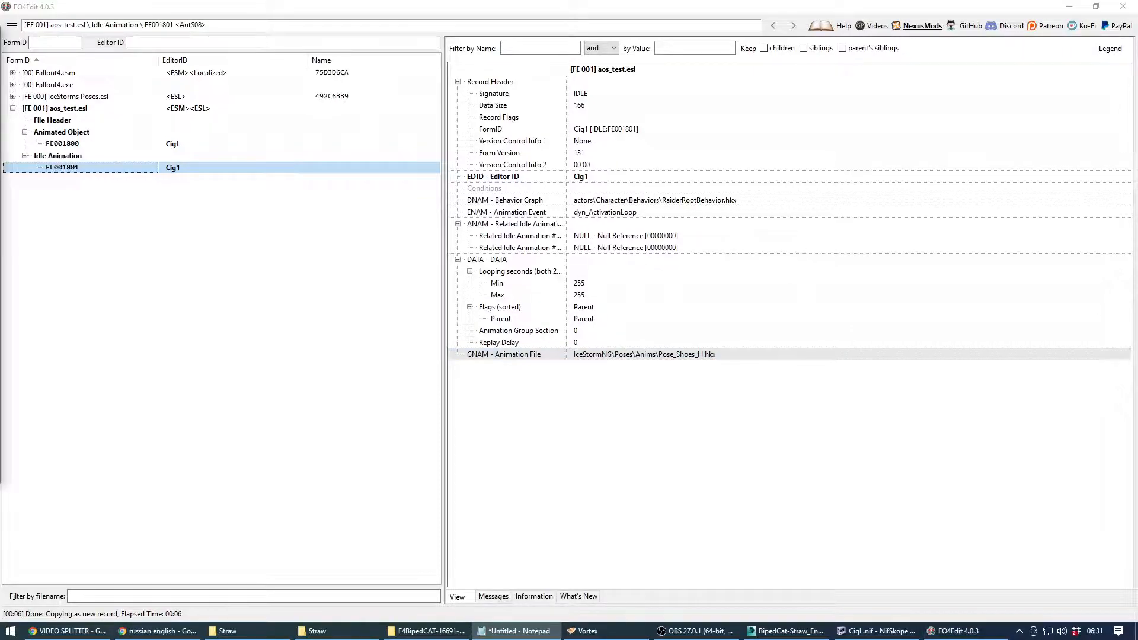
pyautogui.rightClick(649, 355)
pyautogui.click(665, 362)
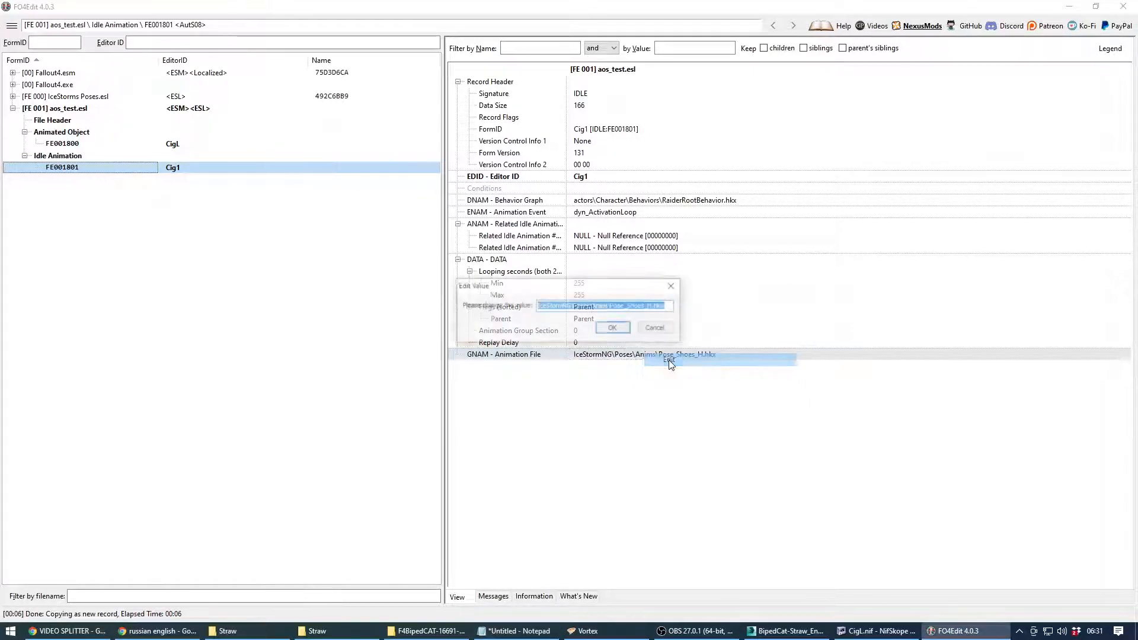
pyautogui.write('actors\\character\\animations\\straw\\')
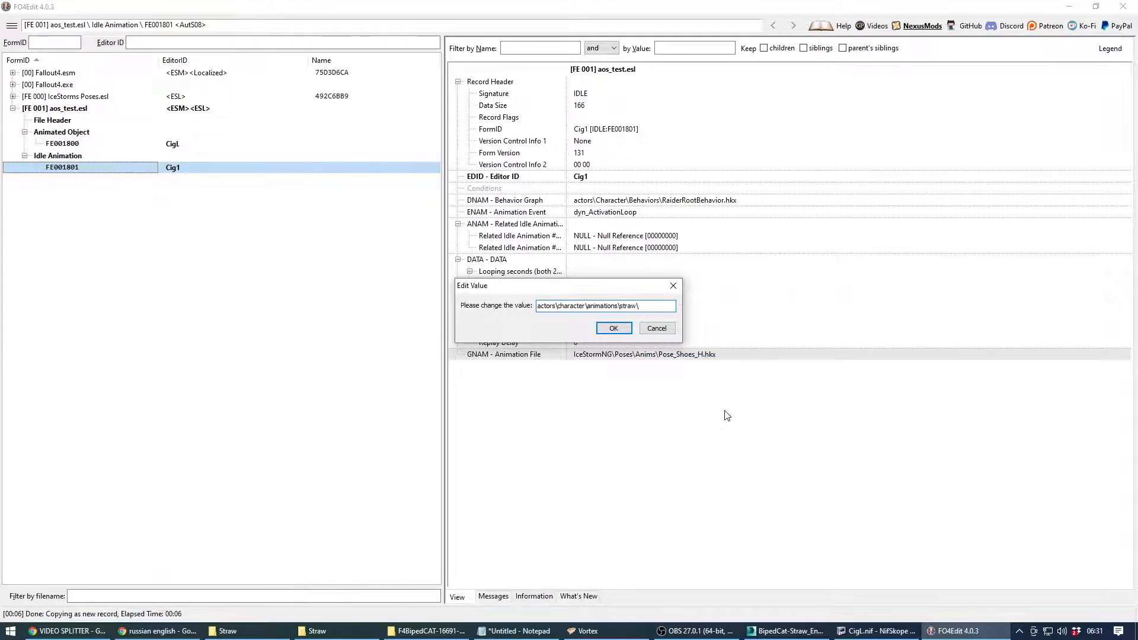
pyautogui.write('cigtest.hkx')
pyautogui.click(613, 328)
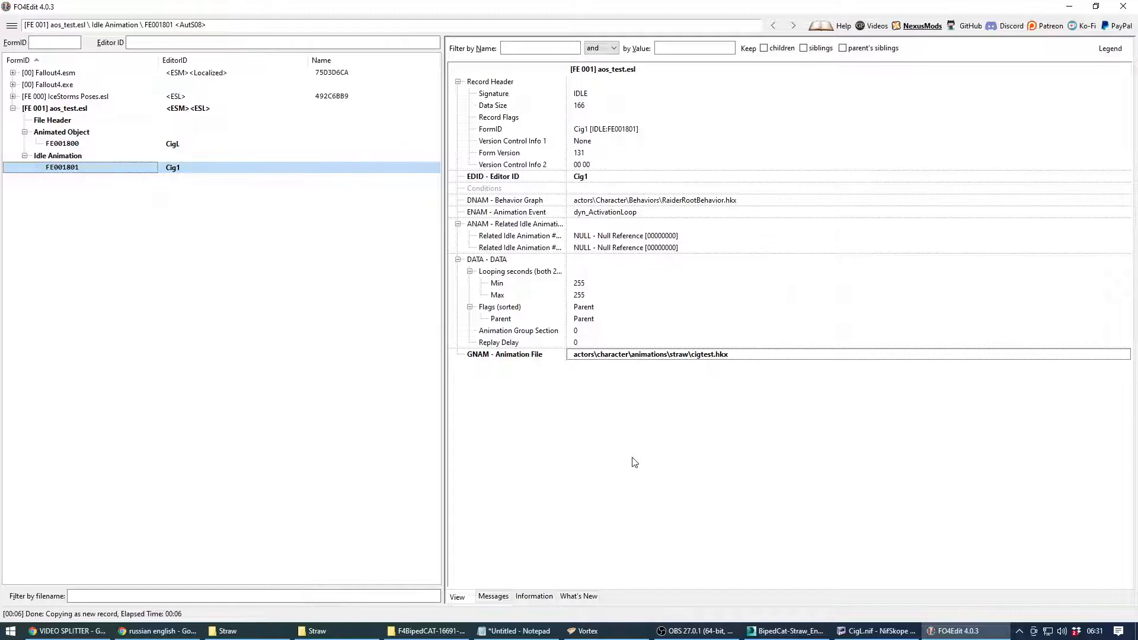
# Step: Review the CigL record, close FO4Edit and save aos_test.esl with plugin backup on
pyautogui.click(100, 145)
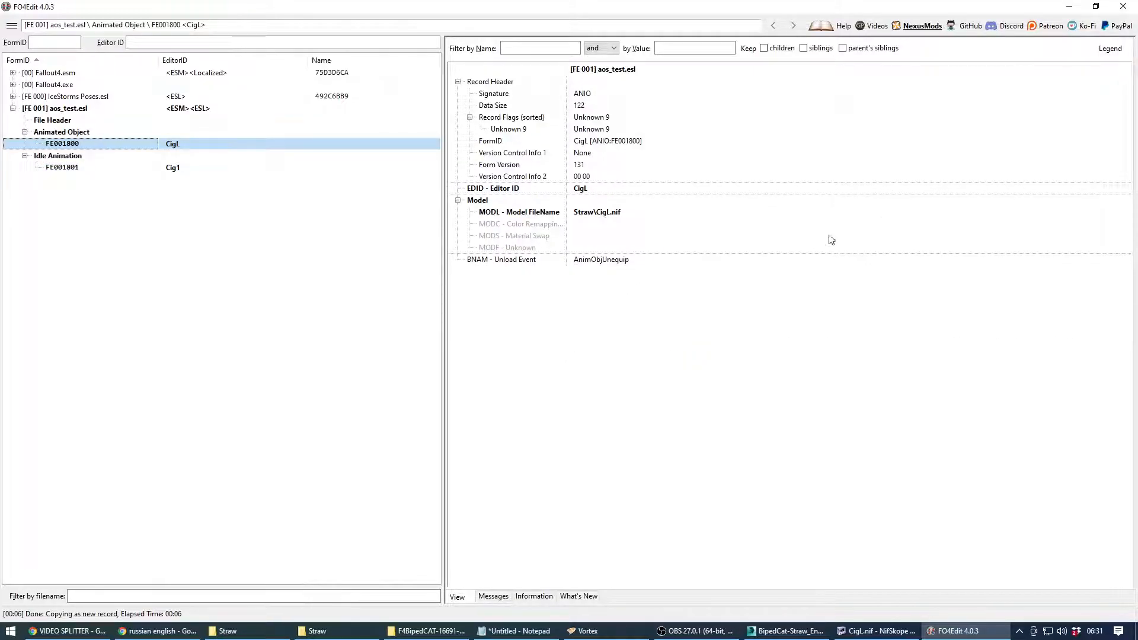
pyautogui.click(1125, 7)
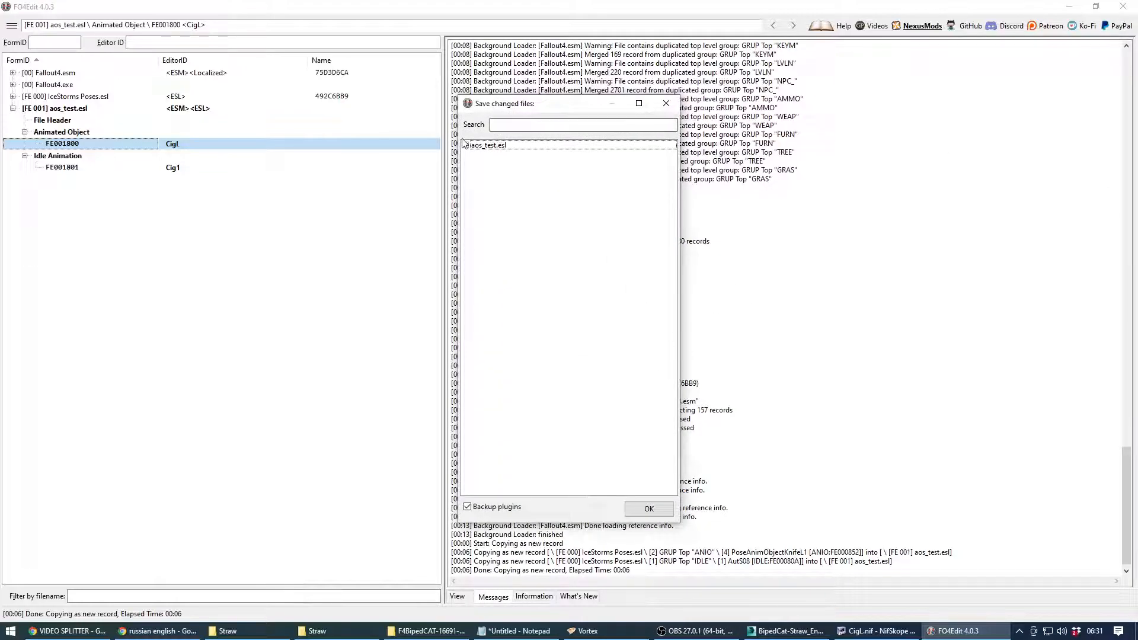
pyautogui.click(650, 509)
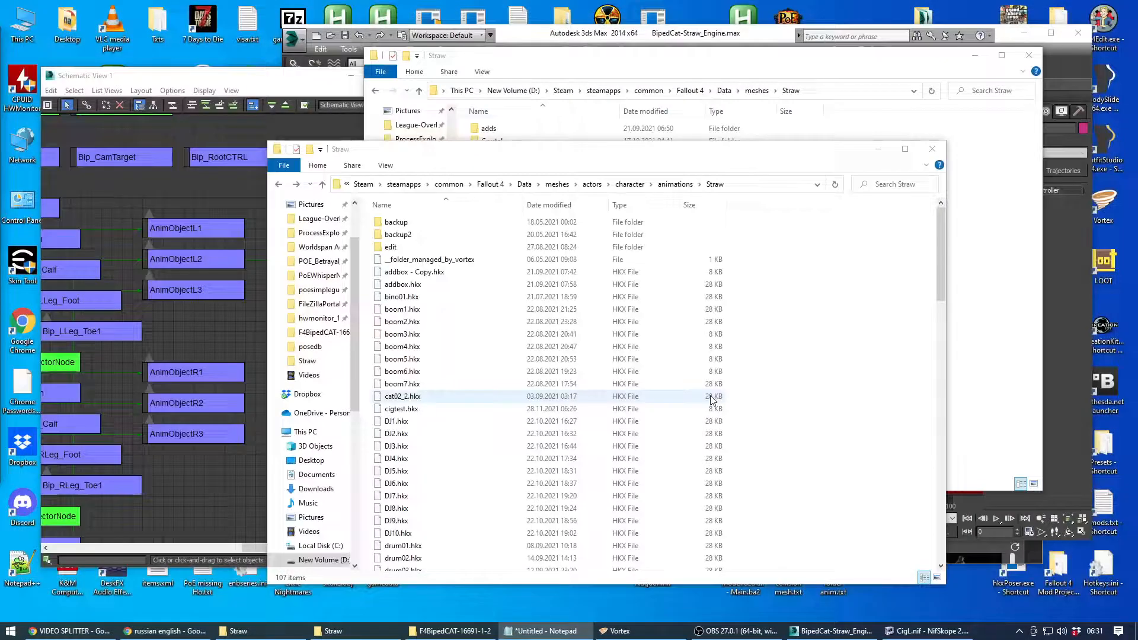
# Step: Switch to Vortex, check aos_test.esl in the plugin list filtered by "test", and launch Fallout 4
pyautogui.click(618, 630)
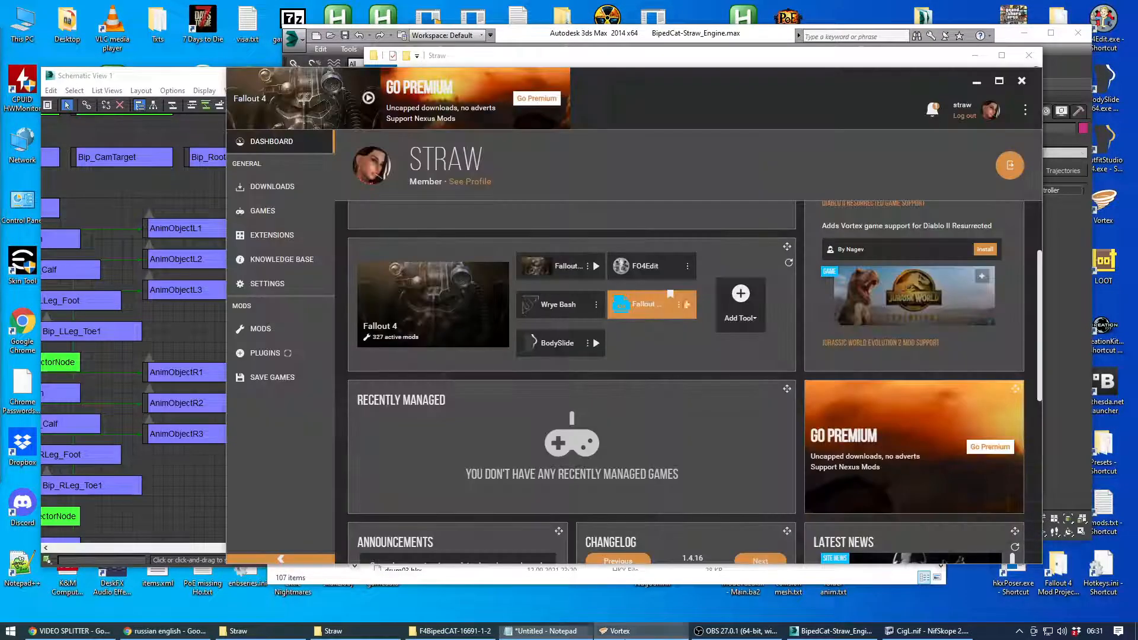
pyautogui.click(254, 354)
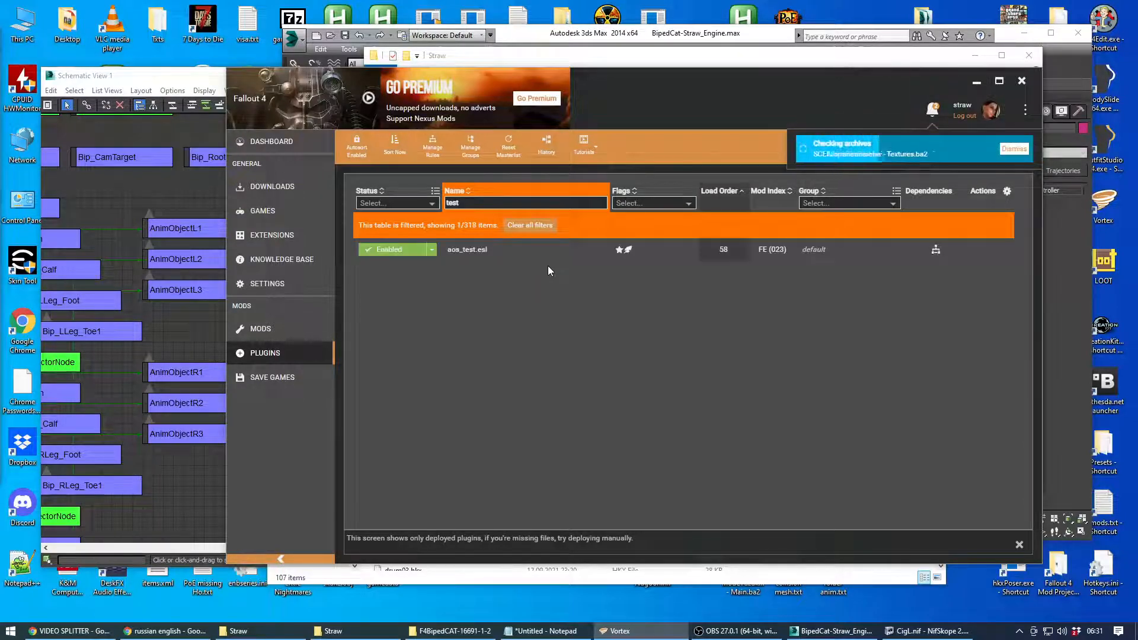
pyautogui.click(295, 143)
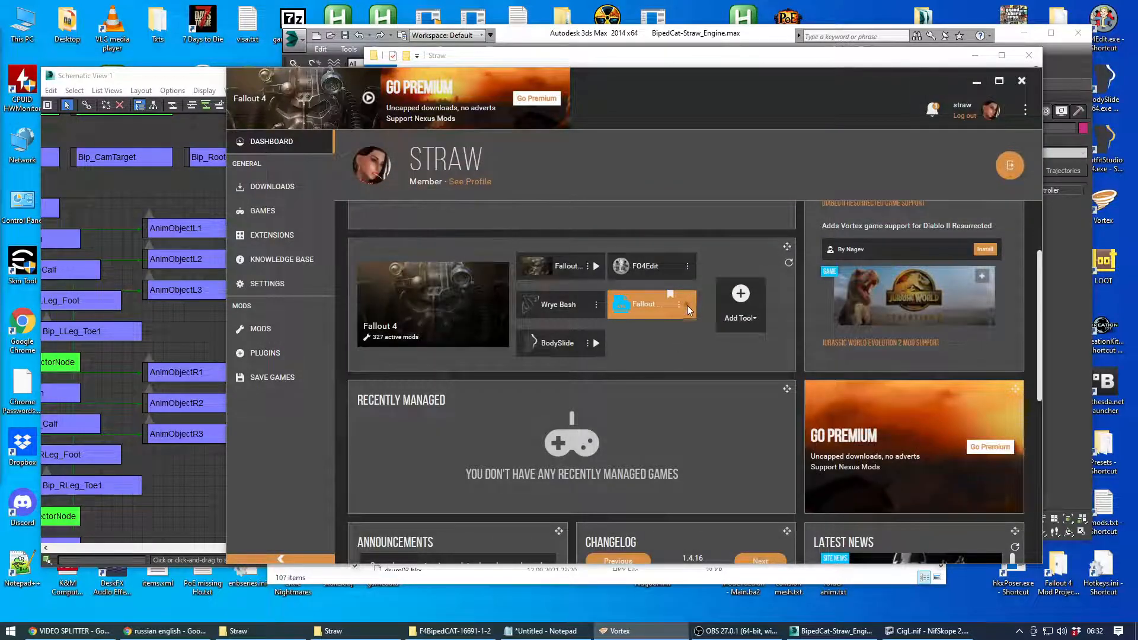
pyautogui.click(687, 305)
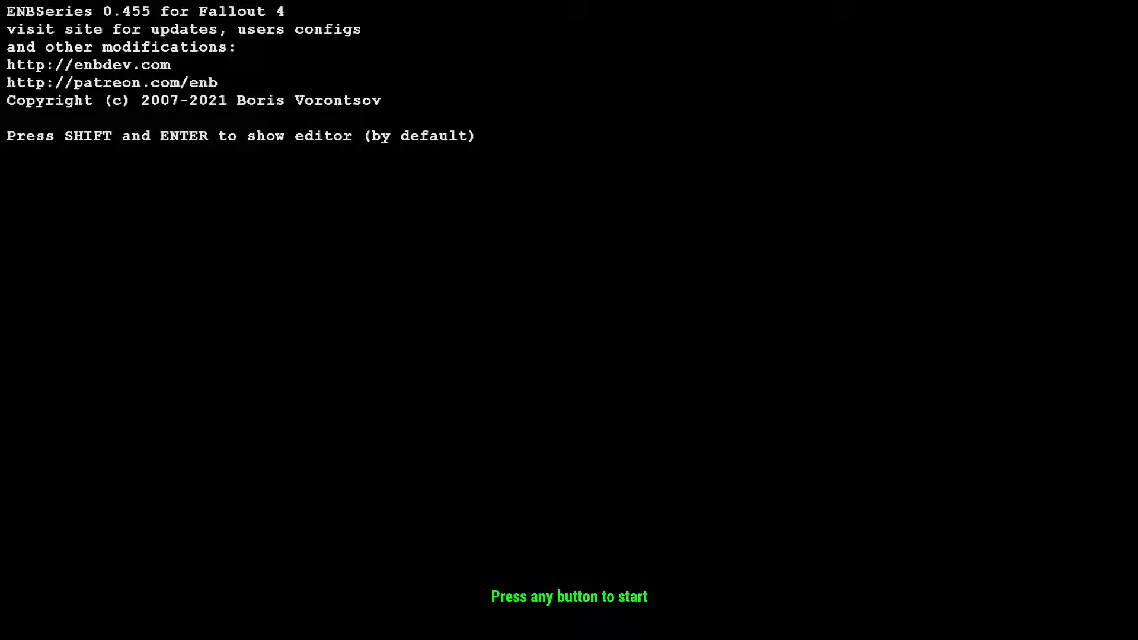
# Step: Start the game and continue from the latest Quicksave
pyautogui.press('Return')
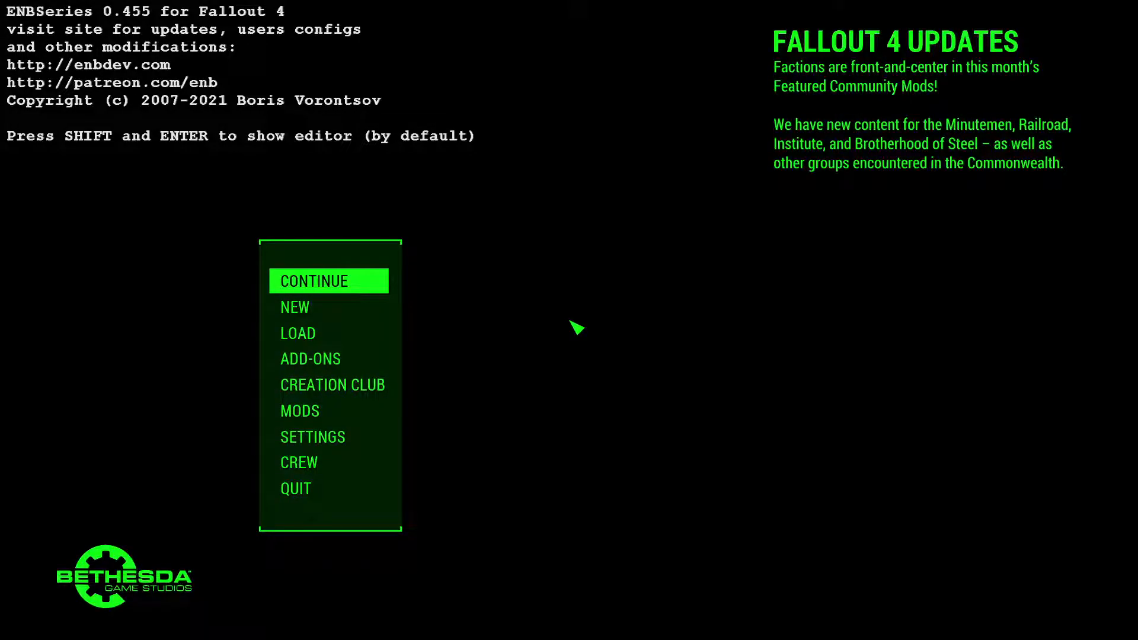
pyautogui.press('Down')
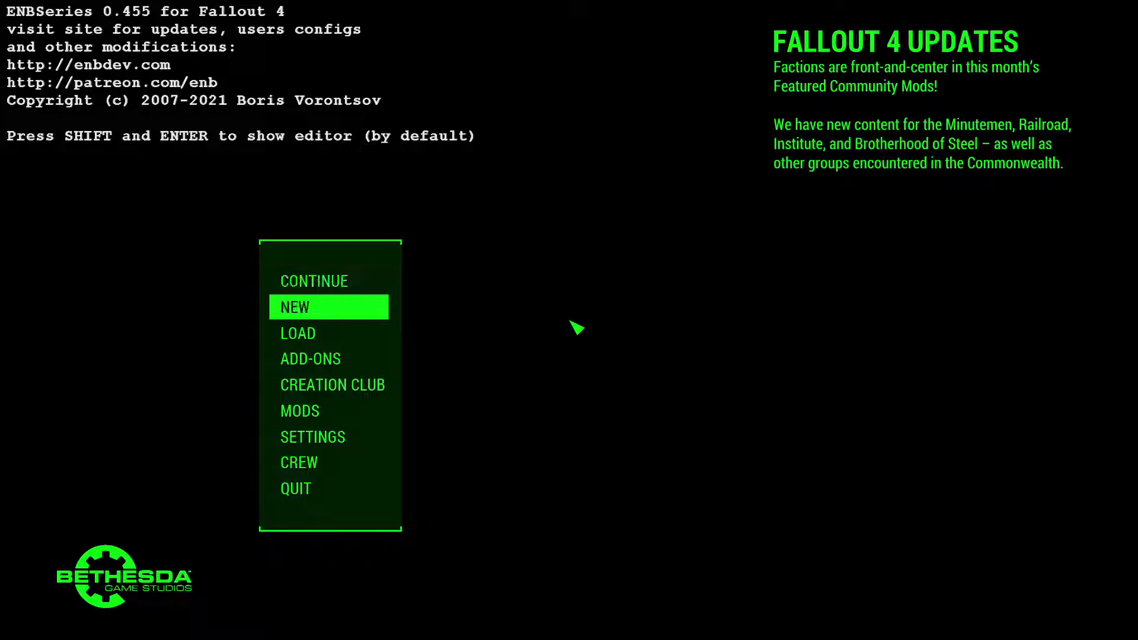
pyautogui.press('Up')
pyautogui.press('Return')
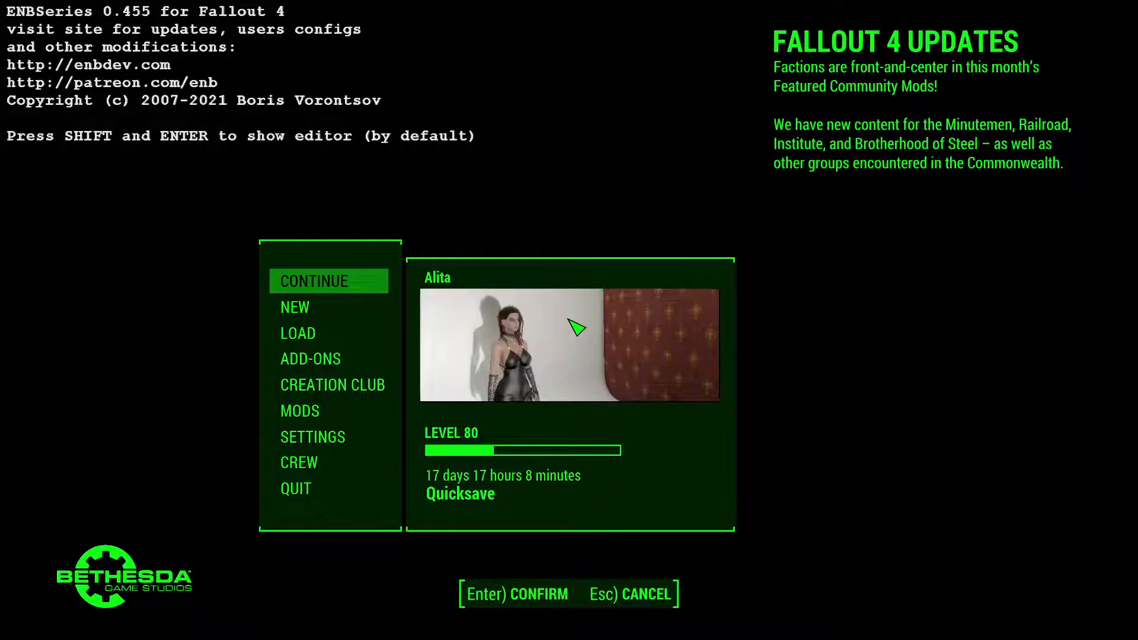
pyautogui.press('Return')
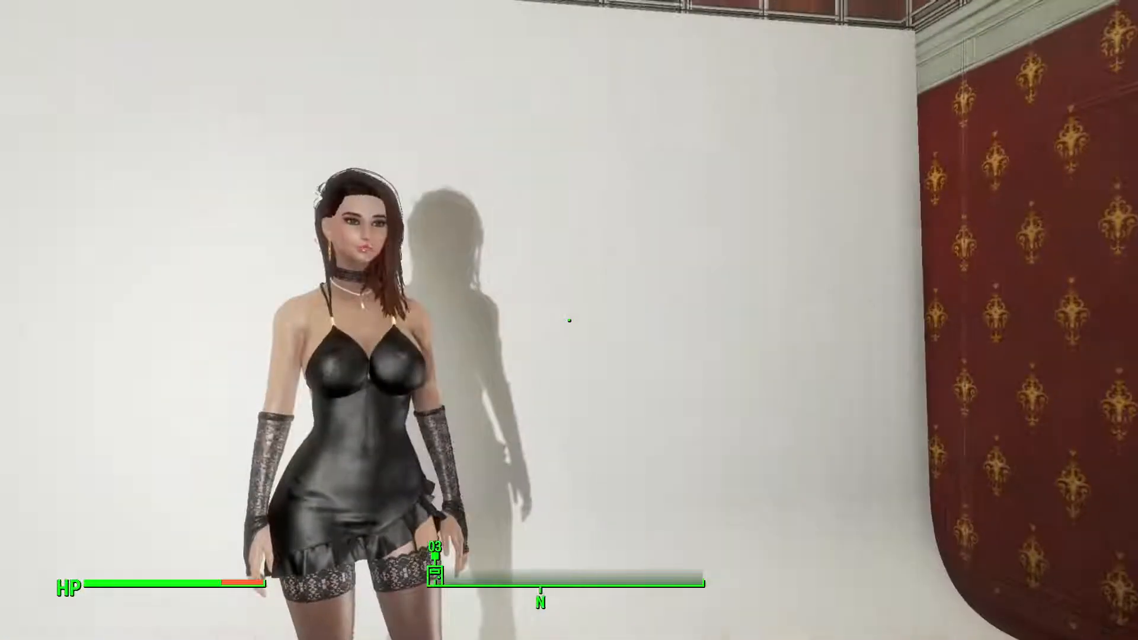
# Step: Target the player character in the game console and run playidle Cig1 to show the pose
pyautogui.press('`')
pyautogui.click(387, 362)
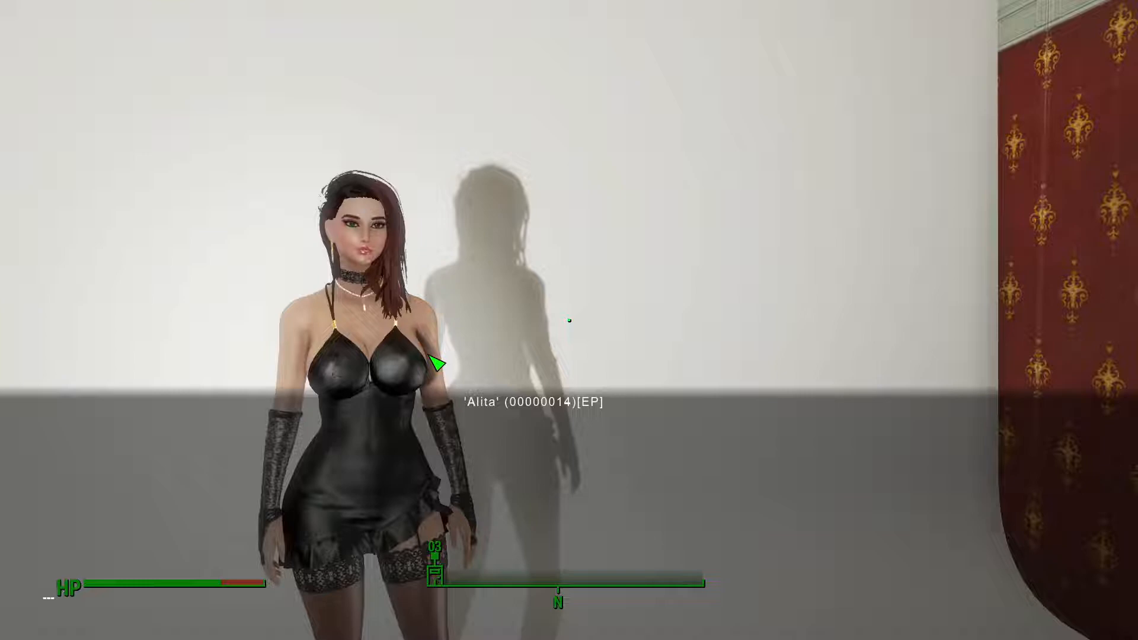
pyautogui.write('playidle Cig1')
pyautogui.press('Return')
pyautogui.press('`')
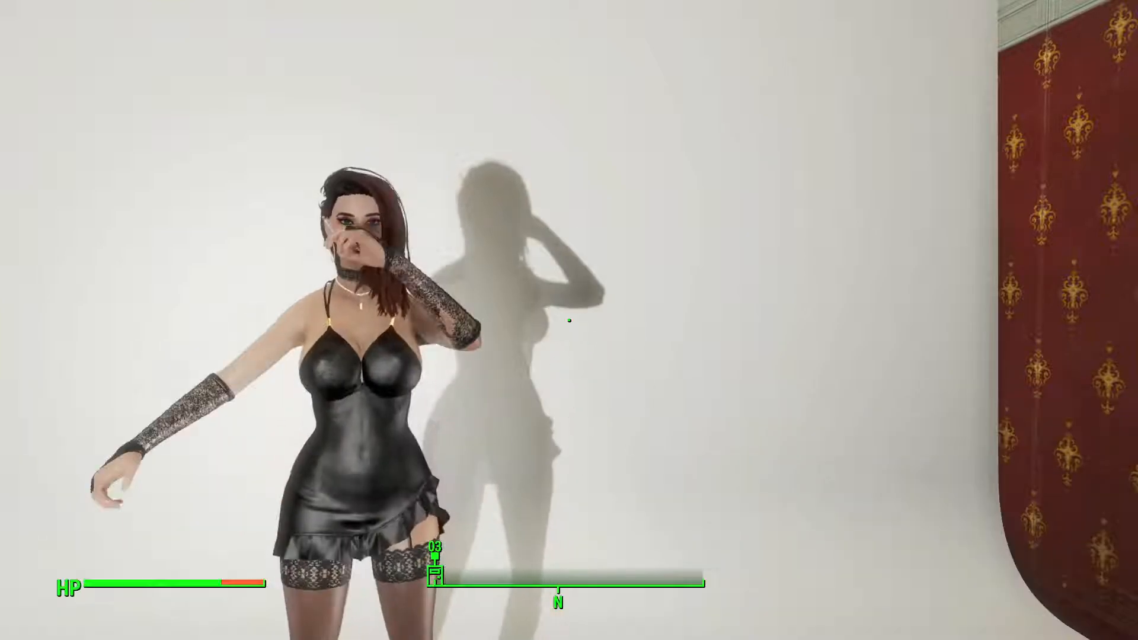